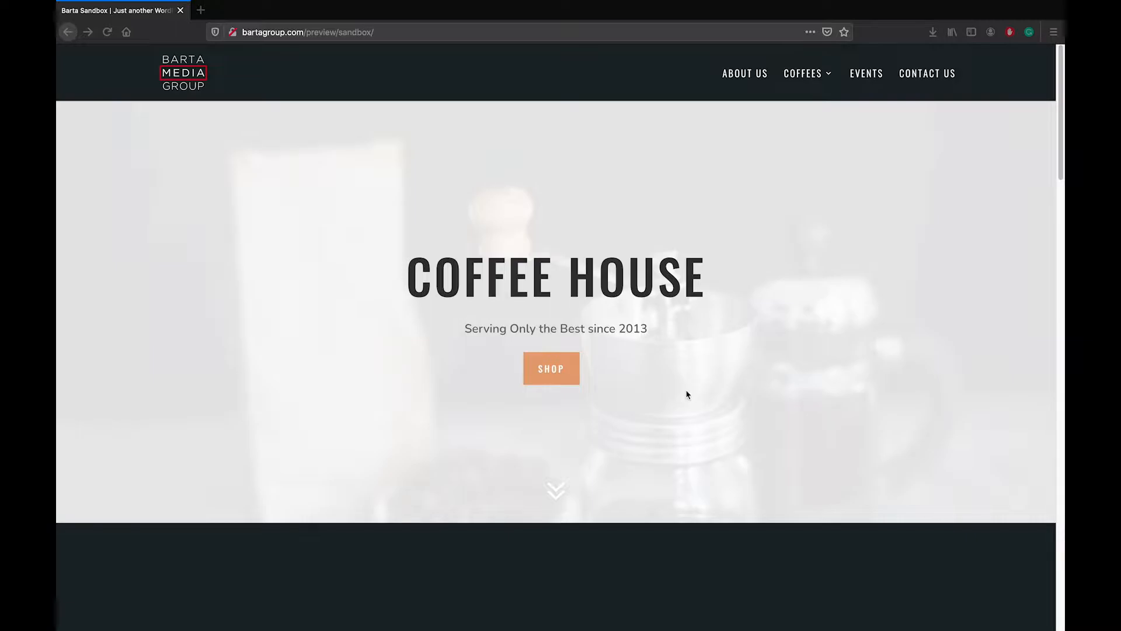
# - Look over the Coffee House homepage down to the Fresh Beans section and return to the top
pyautogui.scroll(-1, 658, 389)
pyautogui.scroll(-5, 659, 392)
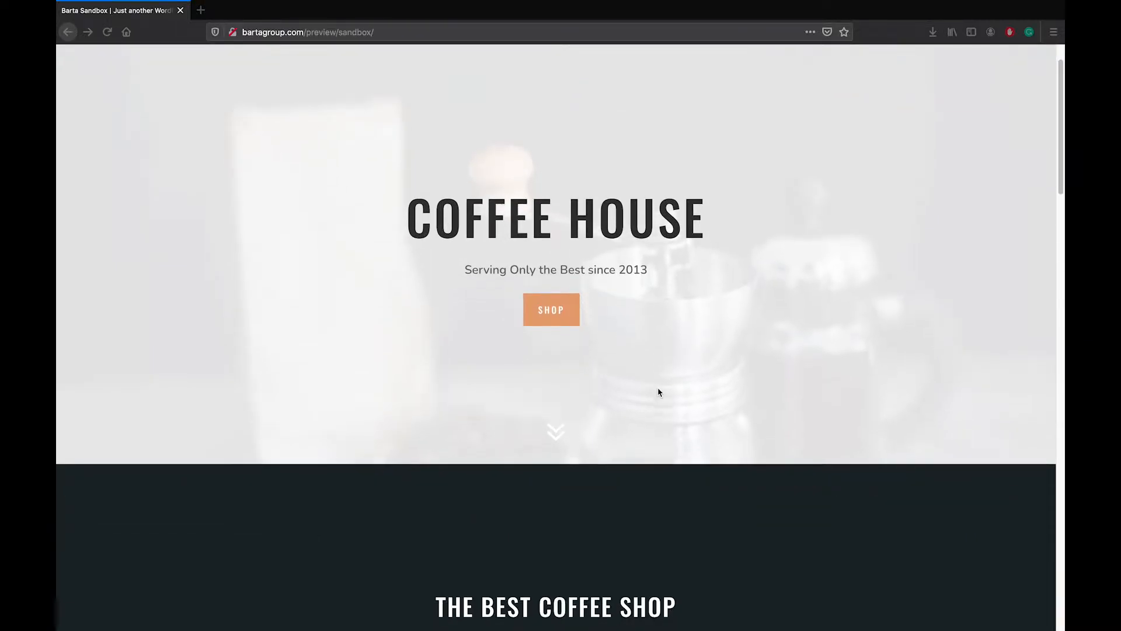
pyautogui.scroll(-8, 658, 394)
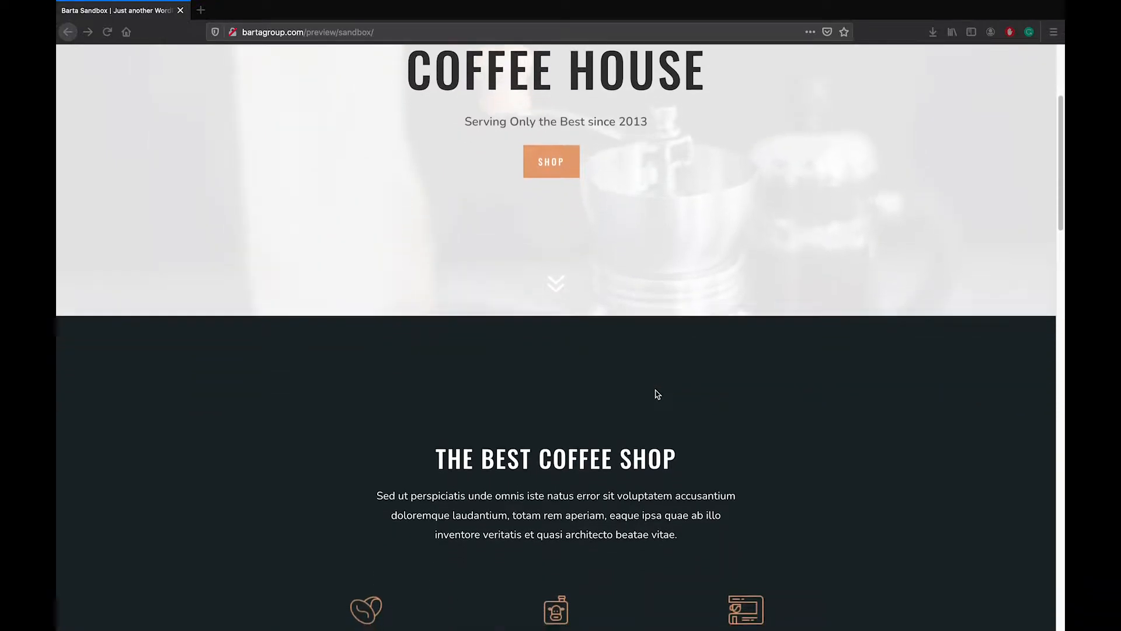
pyautogui.scroll(-15, 658, 394)
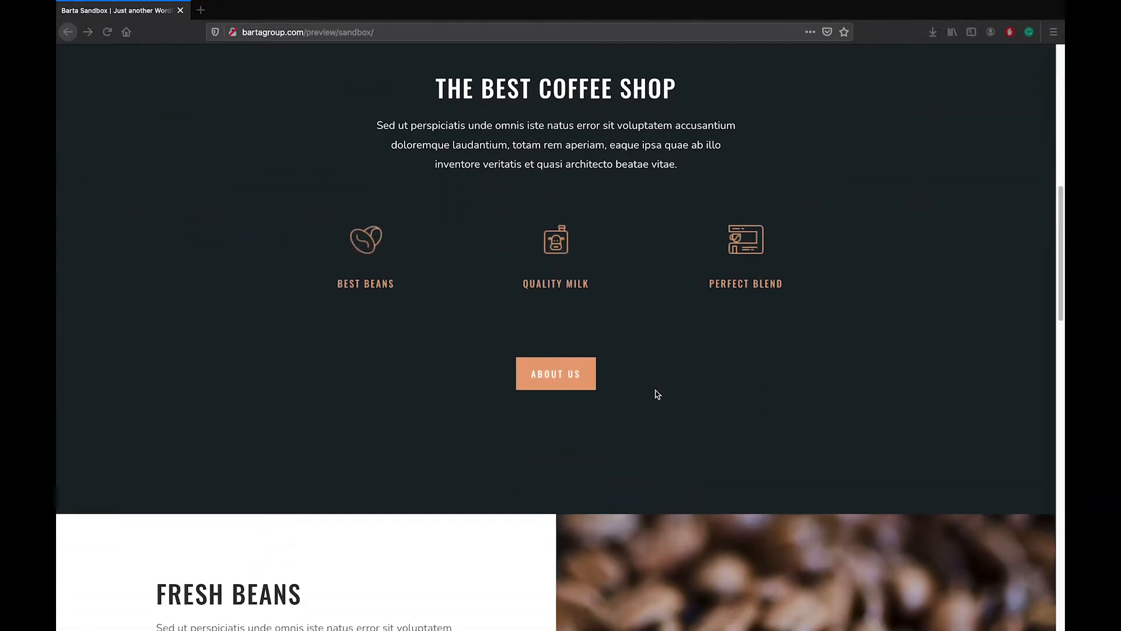
pyautogui.scroll(20, 659, 394)
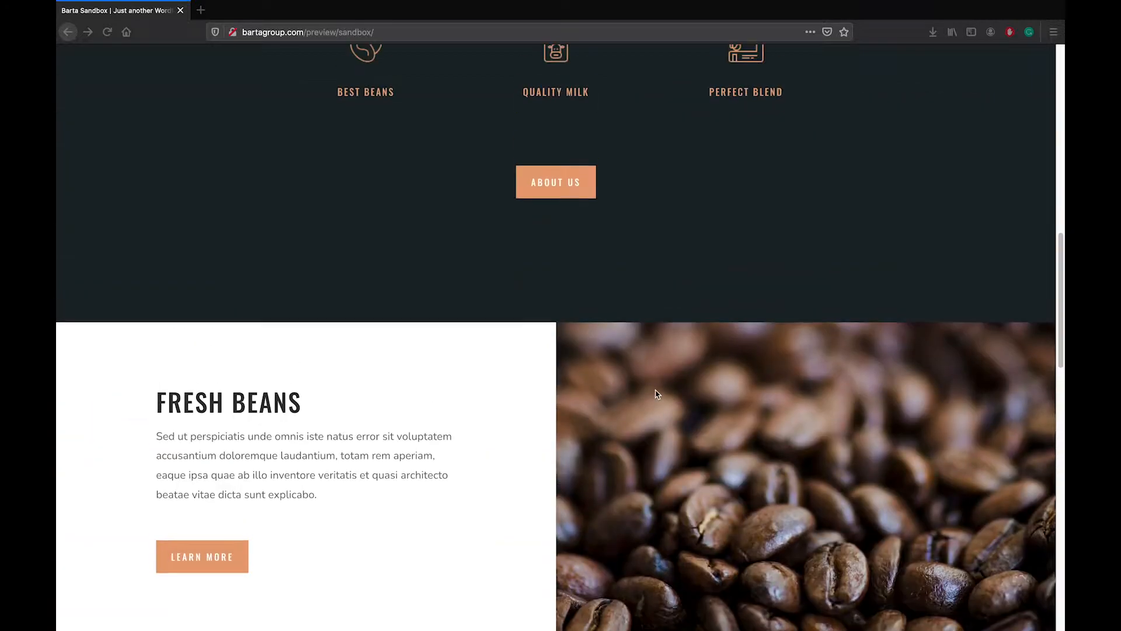
pyautogui.scroll(3, 656, 395)
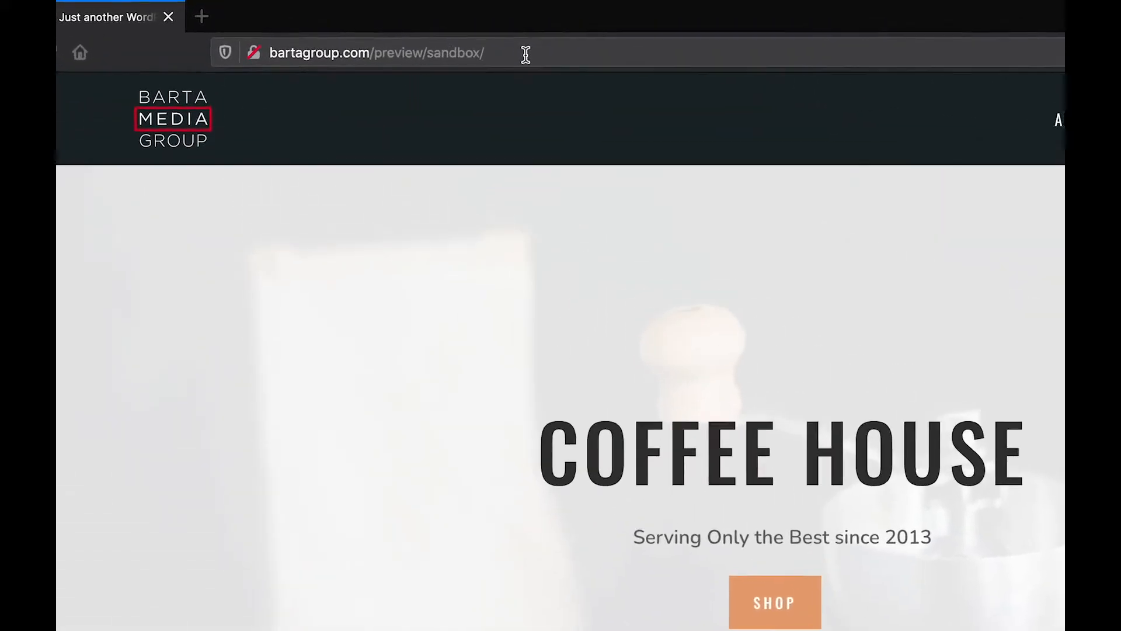
# - Open the site's wp-admin address and log in with the saved username and password
pyautogui.click(670, 75)
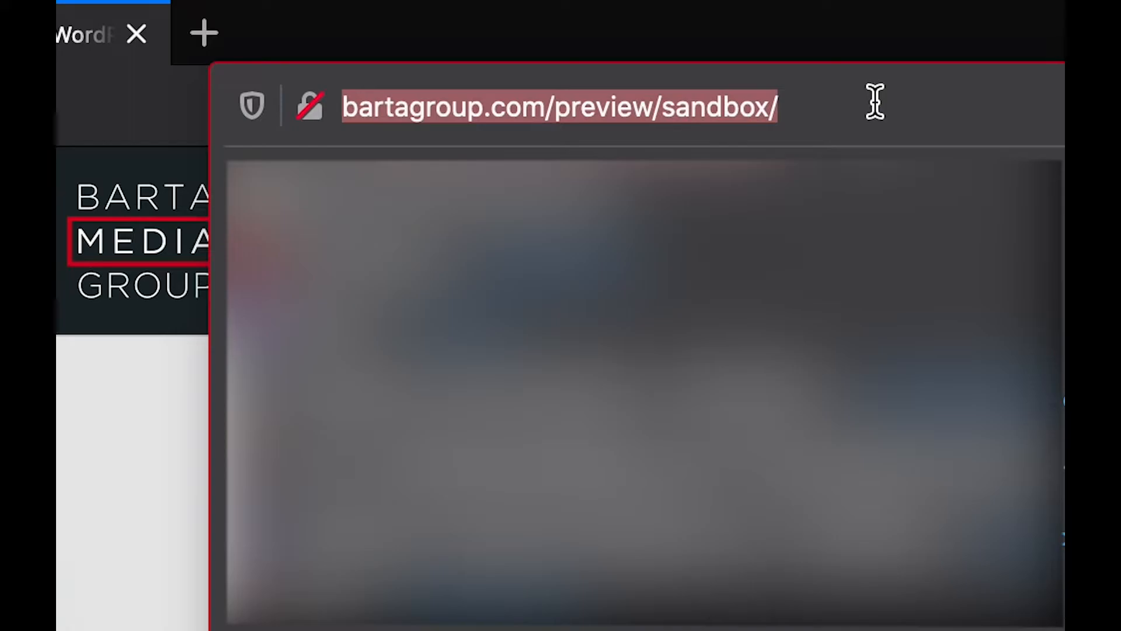
pyautogui.write('wp-ad')
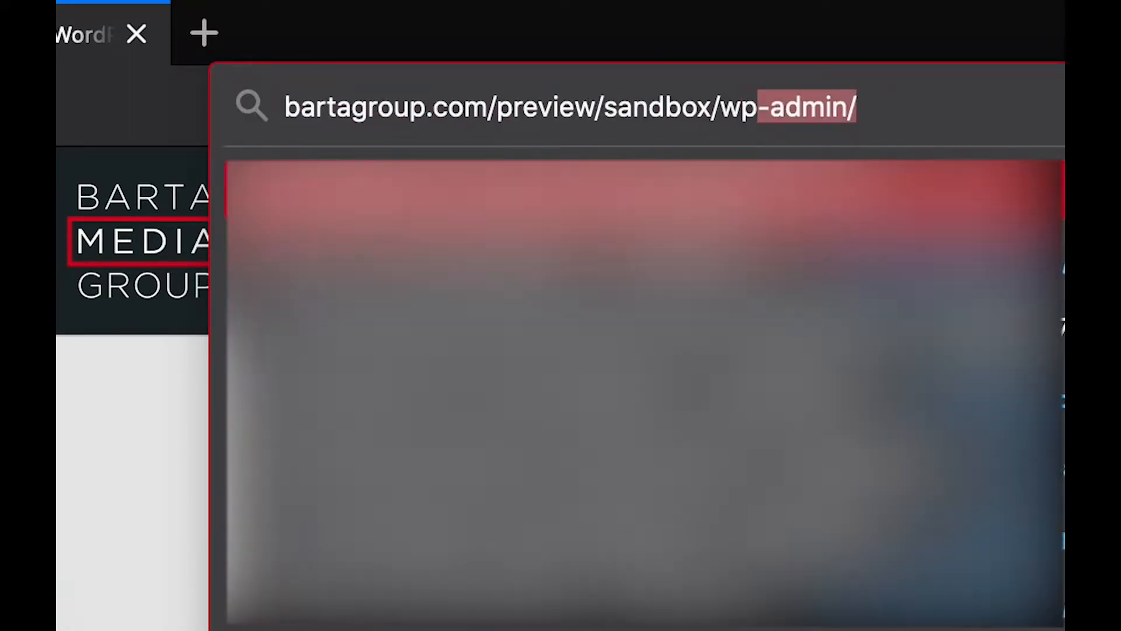
pyautogui.write('min')
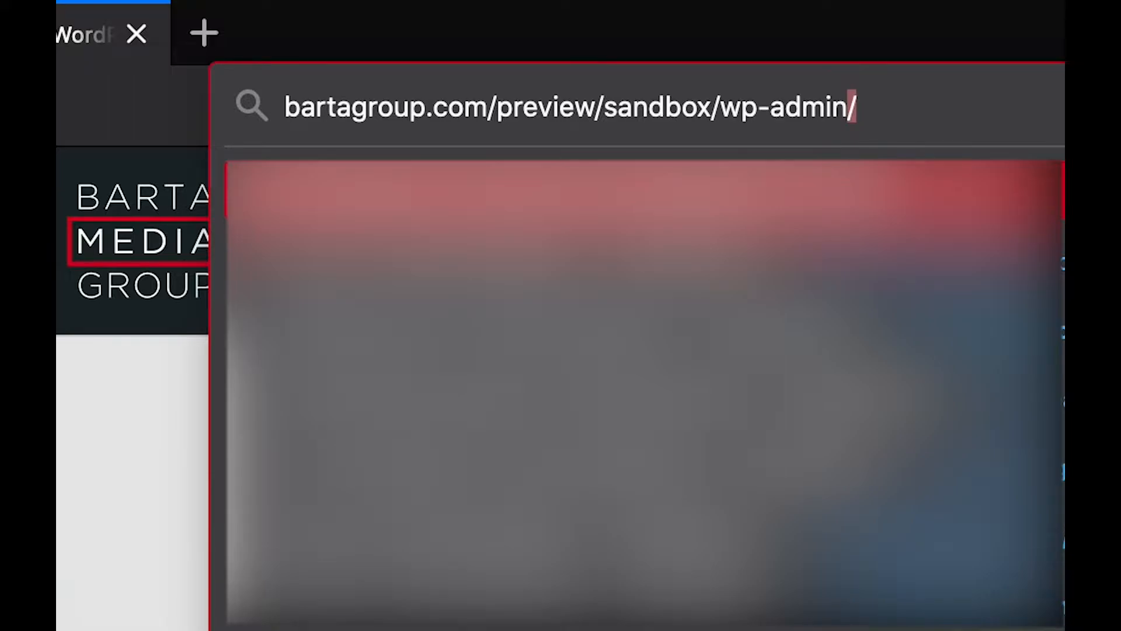
pyautogui.press('Return')
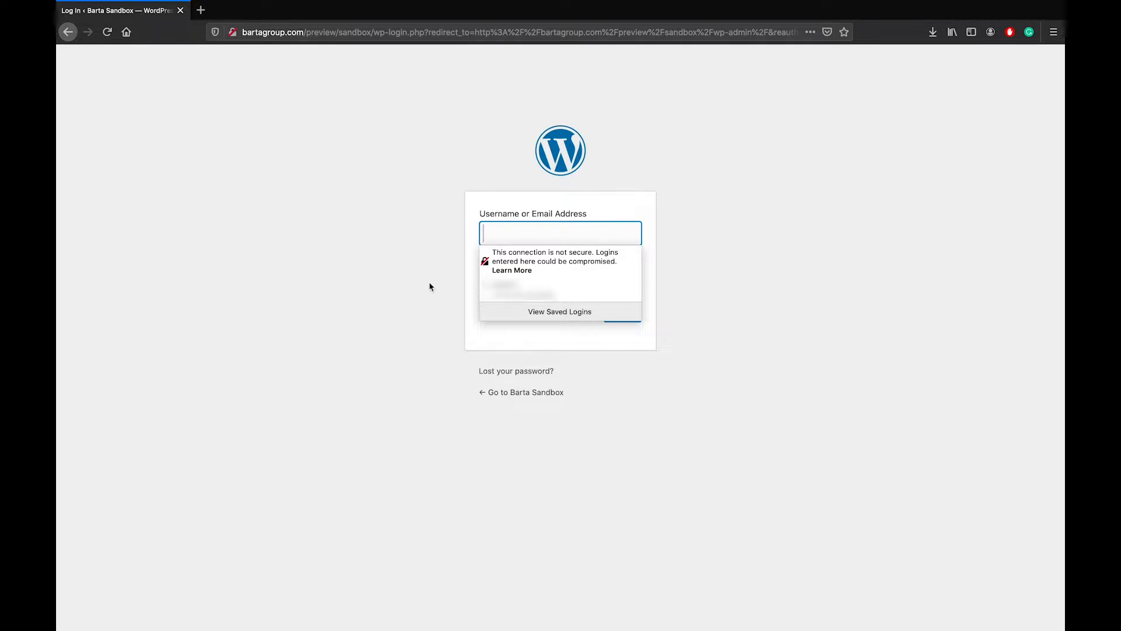
pyautogui.click(527, 295)
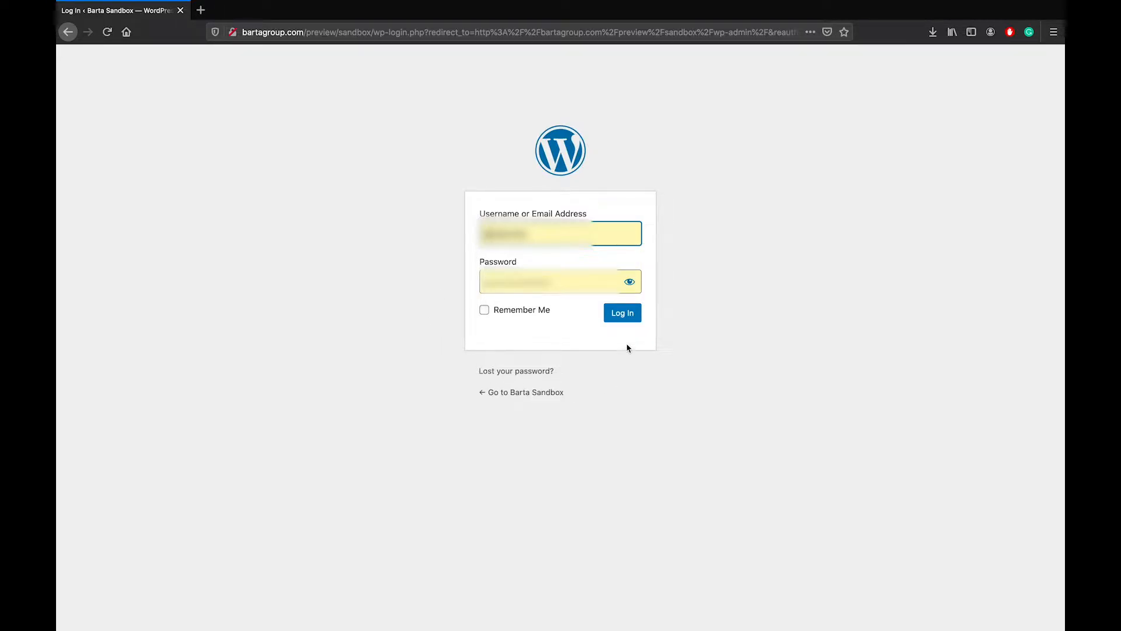
pyautogui.click(623, 314)
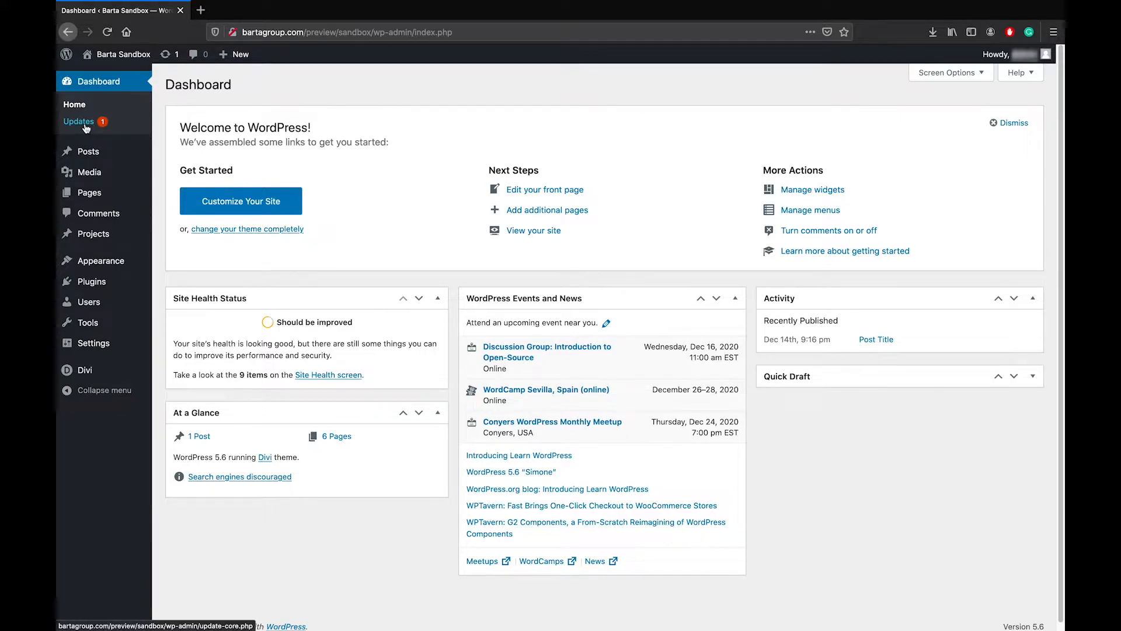
# - Update the Divi theme from the WordPress updates page and recheck the available updates
pyautogui.click(83, 124)
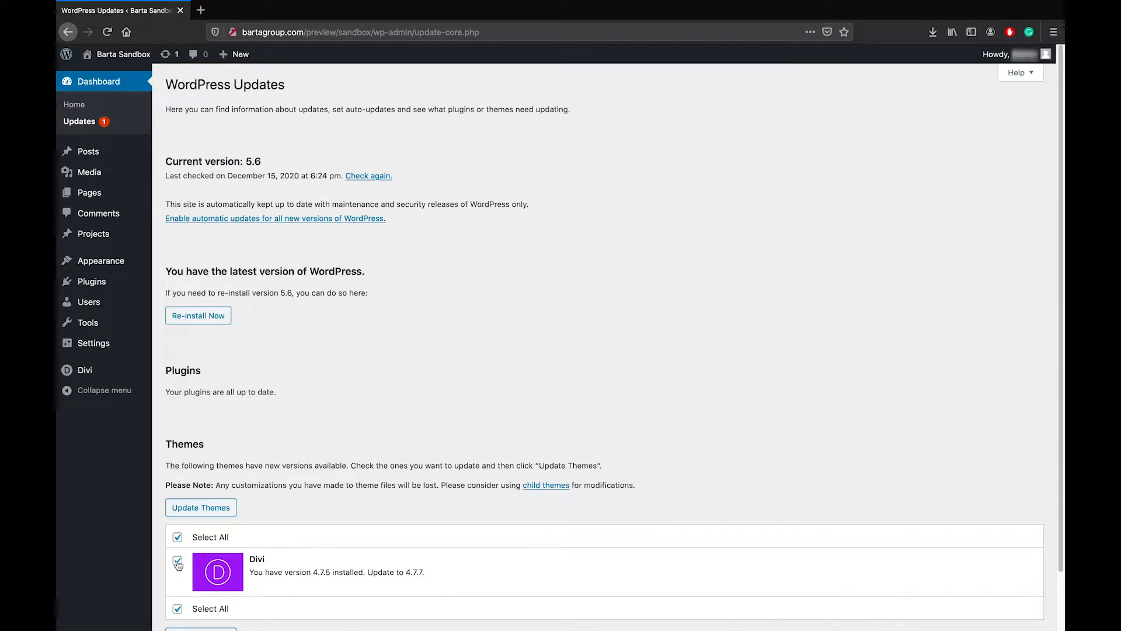
pyautogui.click(219, 509)
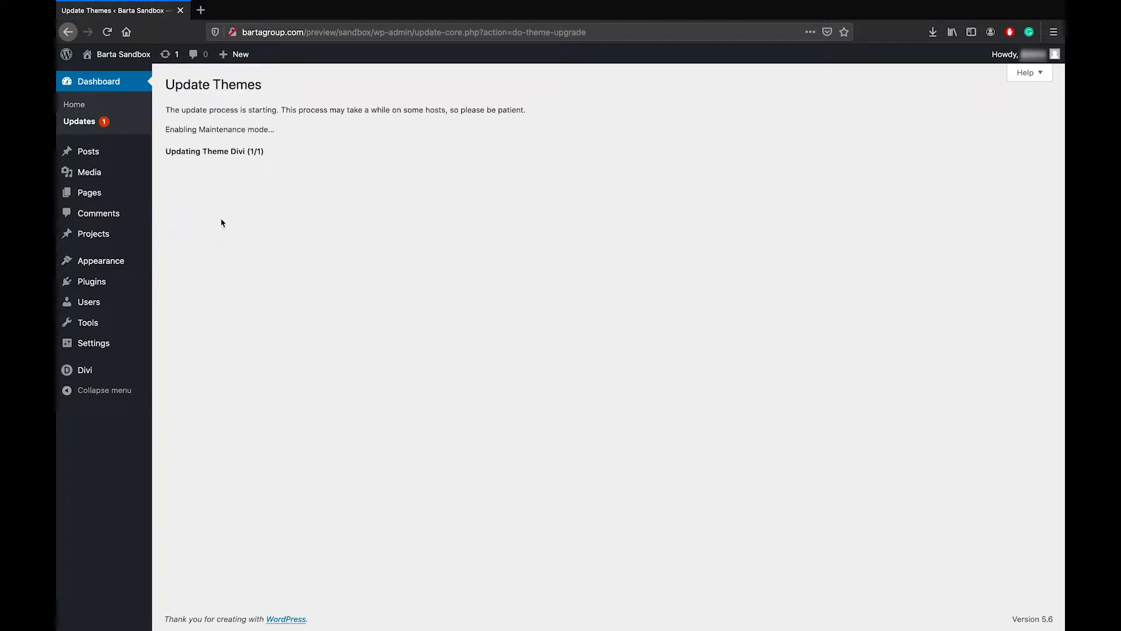
pyautogui.click(81, 123)
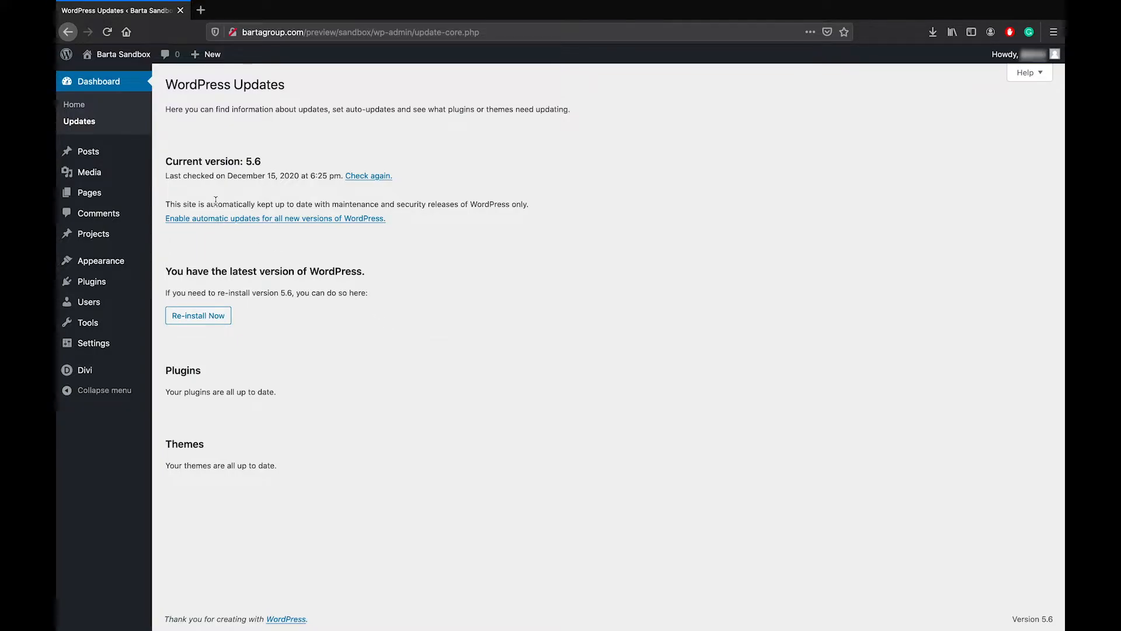
# - Create a new post titled "Post Title" with the body text "We can start typing text"
pyautogui.click(93, 153)
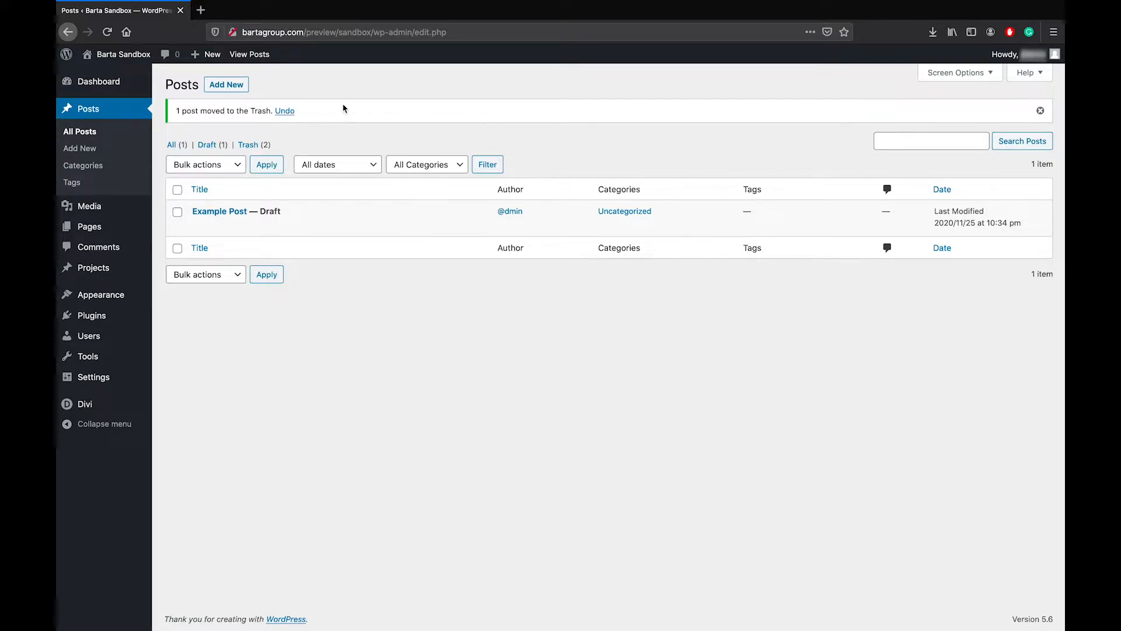
pyautogui.click(229, 87)
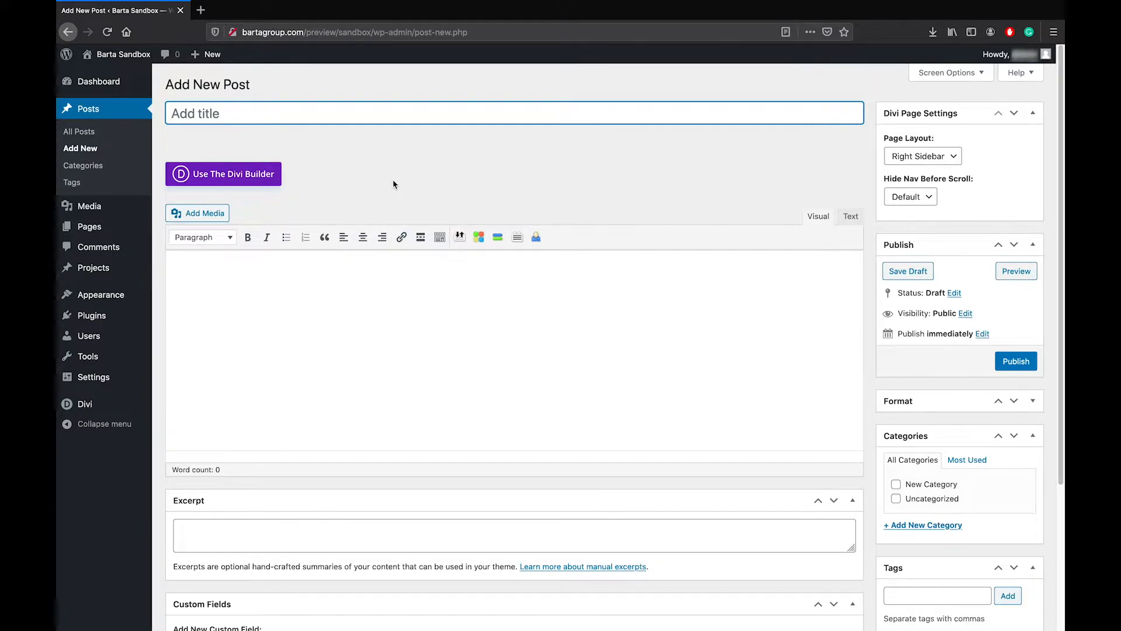
pyautogui.write('Post Title')
pyautogui.click(393, 166)
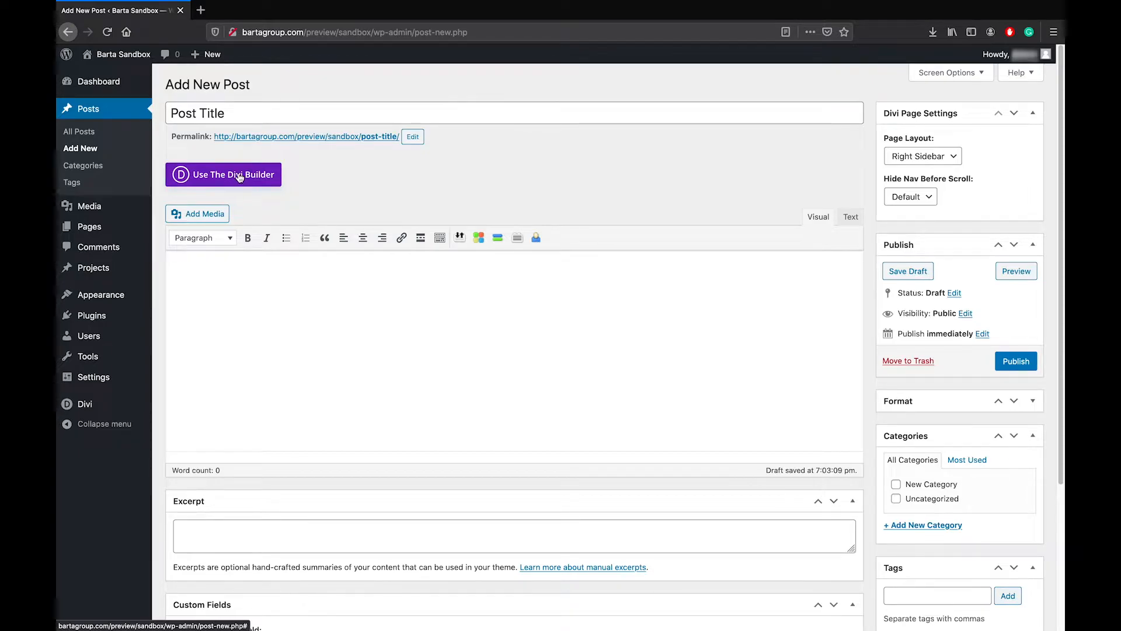
pyautogui.click(293, 298)
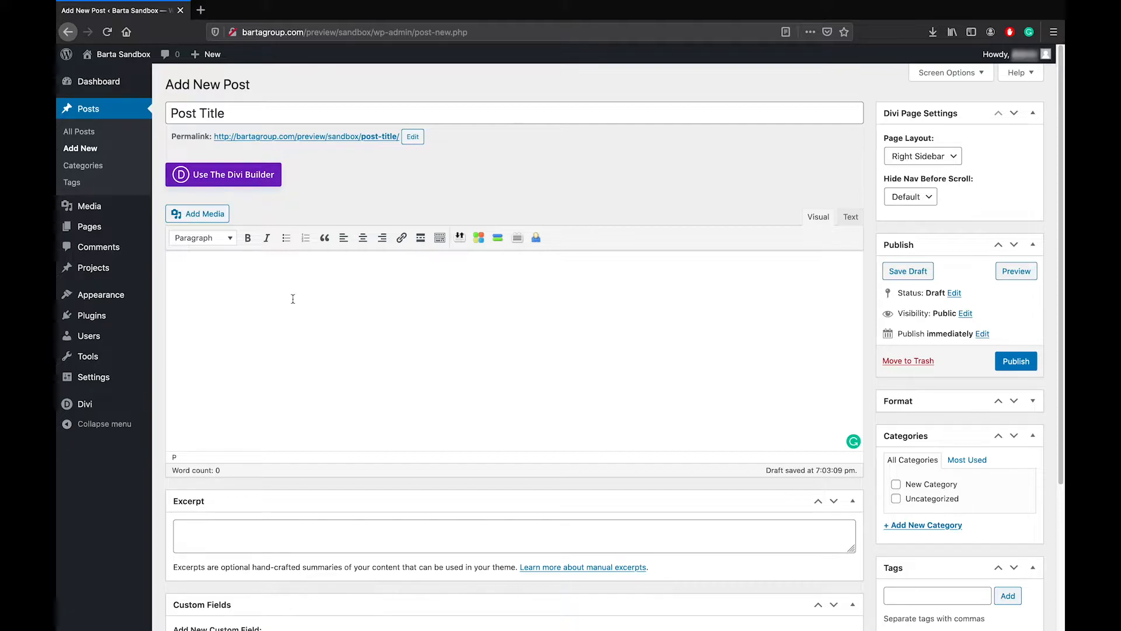
pyautogui.write('We can start typing text.')
# - Try bold and italic formatting on the word "text" in the post body and remove both formats
pyautogui.doubleClick(271, 275)
pyautogui.click(248, 237)
pyautogui.click(266, 238)
pyautogui.click(266, 238)
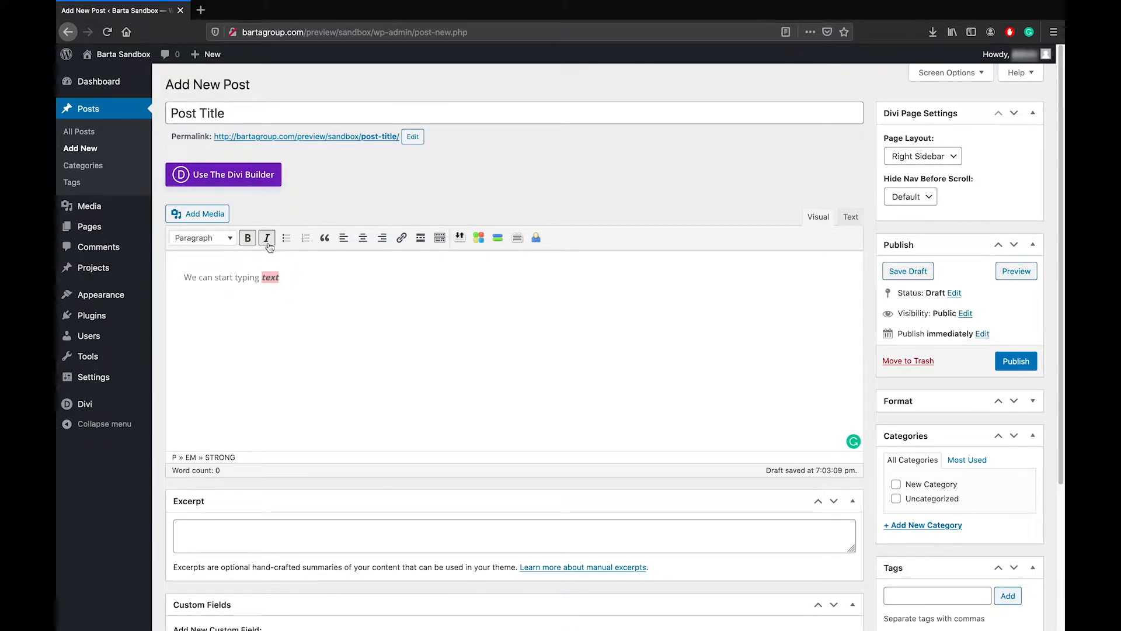
pyautogui.click(247, 237)
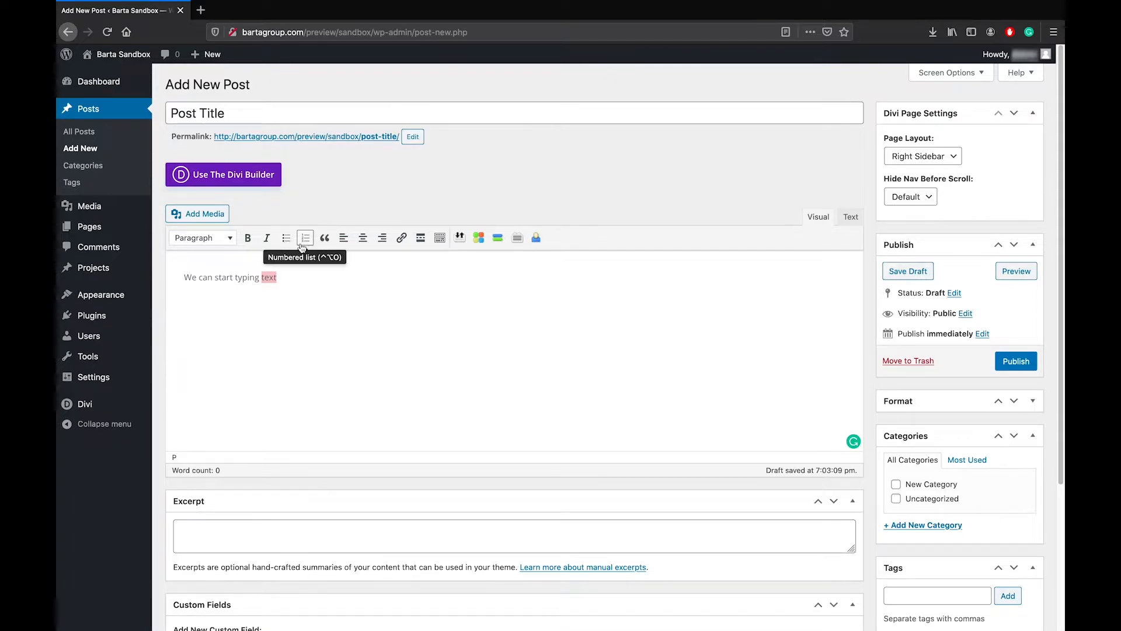
# - Link the word "text" in the post body to "#" and remove that link again
pyautogui.click(401, 239)
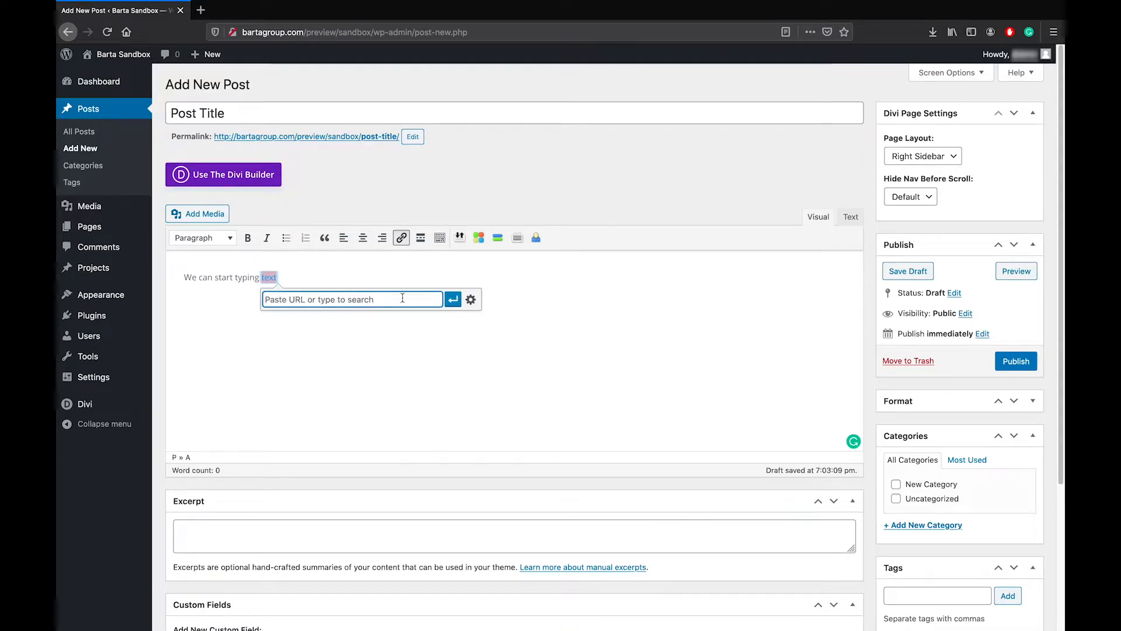
pyautogui.write('#')
pyautogui.click(453, 299)
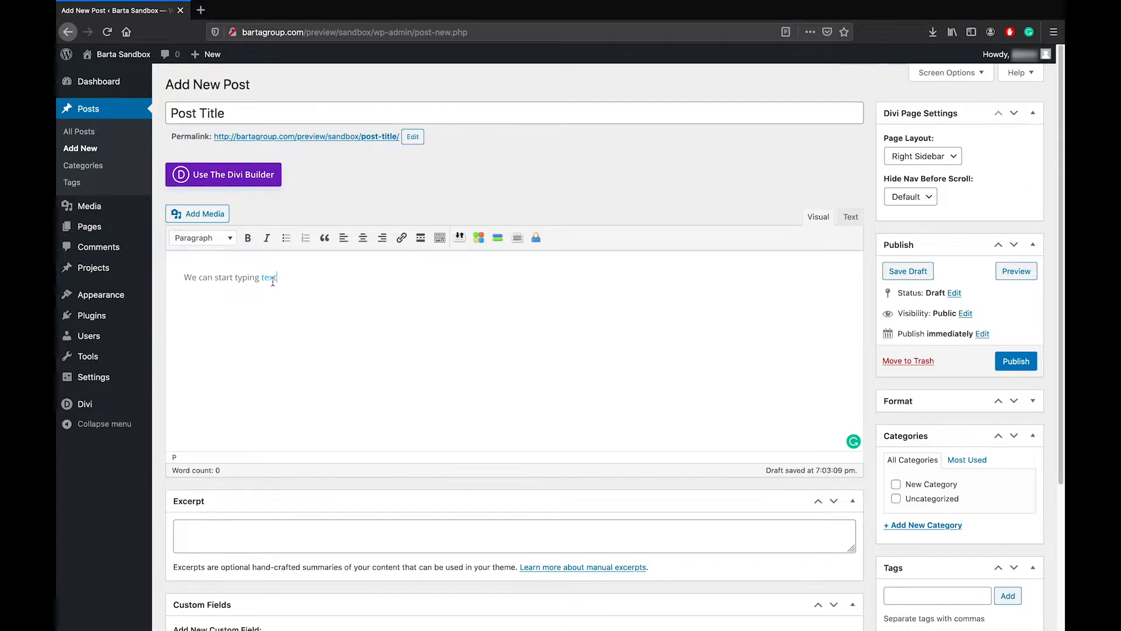
pyautogui.click(271, 277)
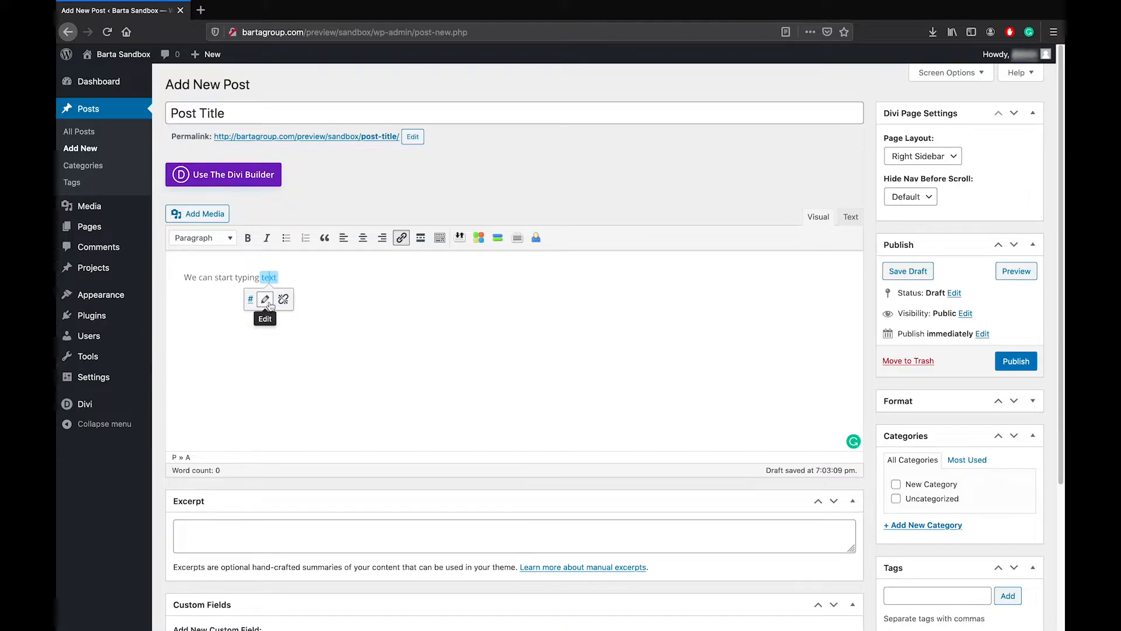
pyautogui.click(283, 299)
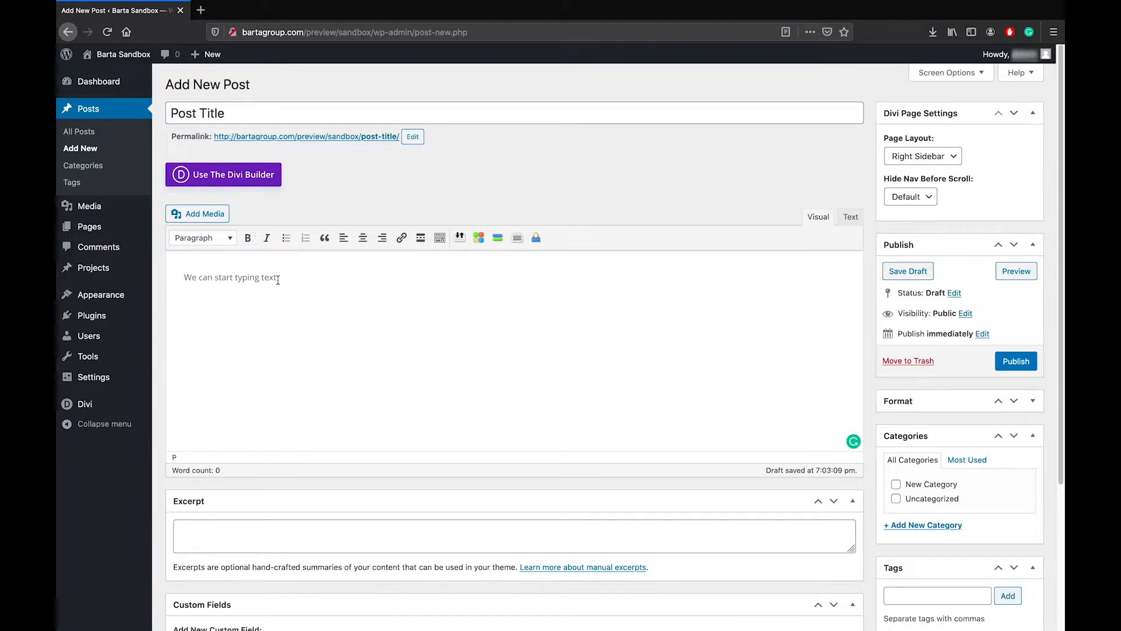
# - Format the body sentence as Heading 2 and add the paragraph "Back to paragraph text." below it
pyautogui.click(222, 244)
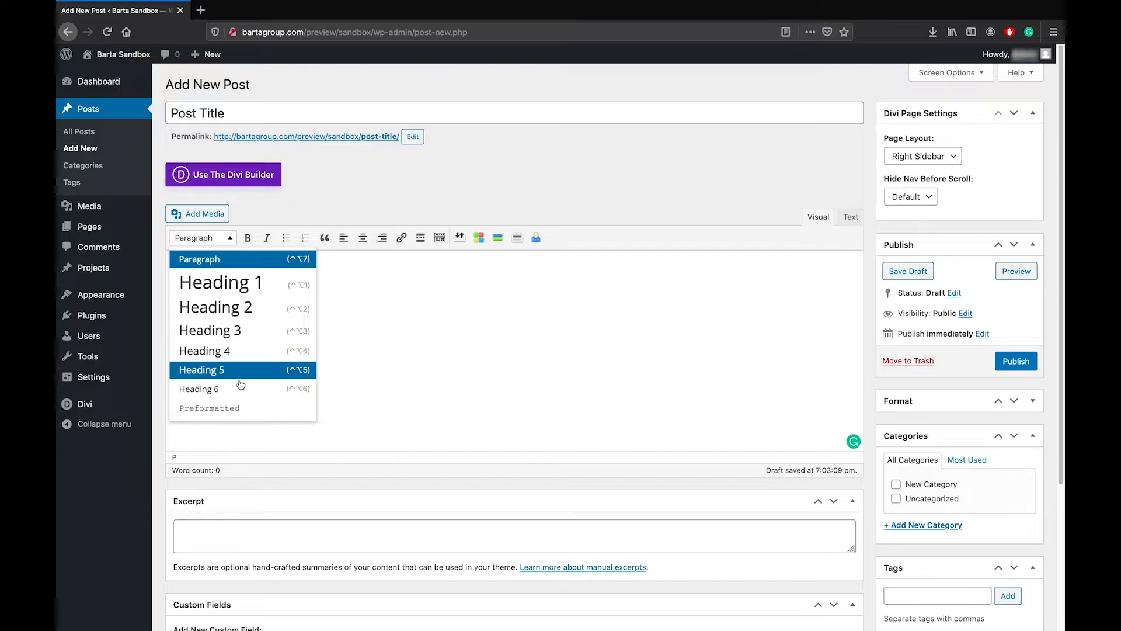
pyautogui.click(227, 308)
pyautogui.write('We can start typing text')
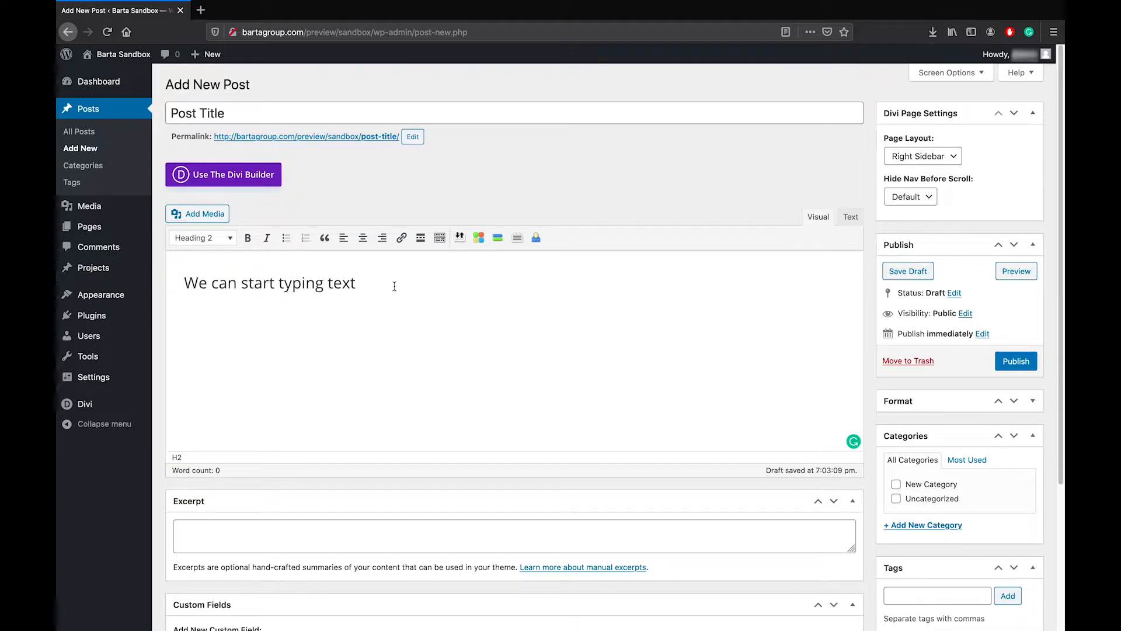
pyautogui.press('Return')
pyautogui.write('Back to paragraph text.')
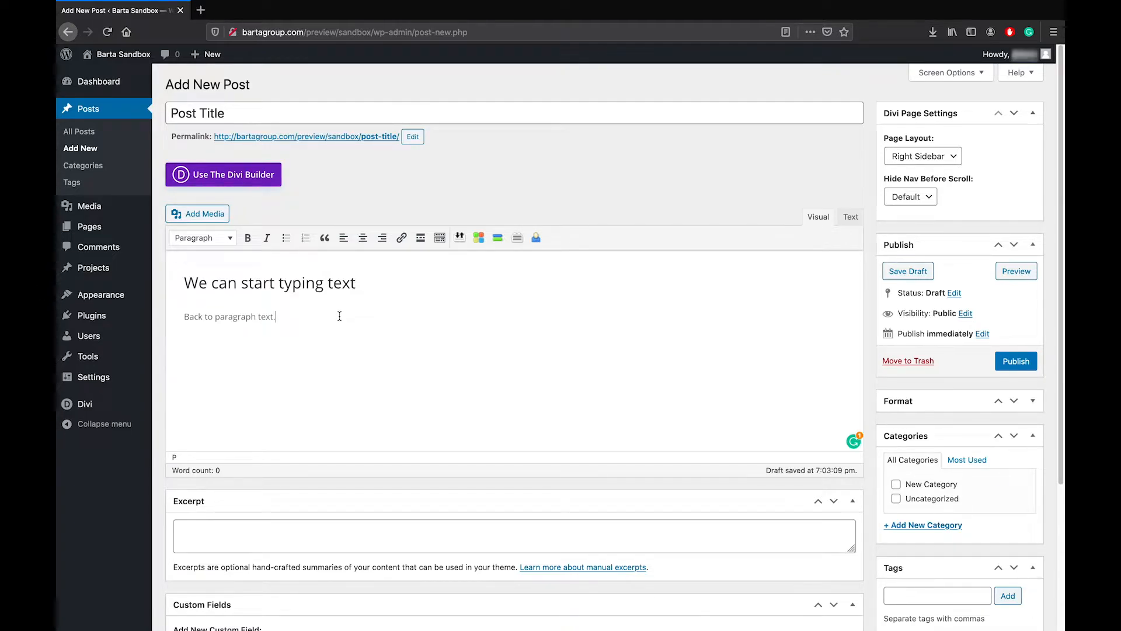
# - Start a new line below the paragraph and select header-bg-1.jpg from the media library, keeping its alignment at Center
pyautogui.press('Return')
pyautogui.click(200, 215)
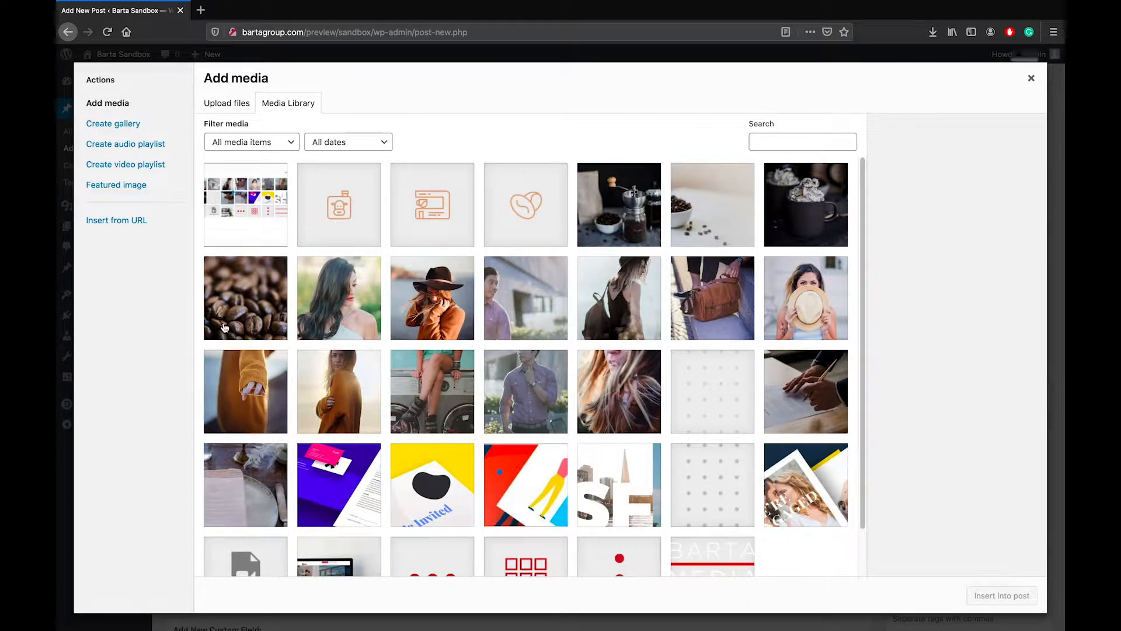
pyautogui.click(614, 197)
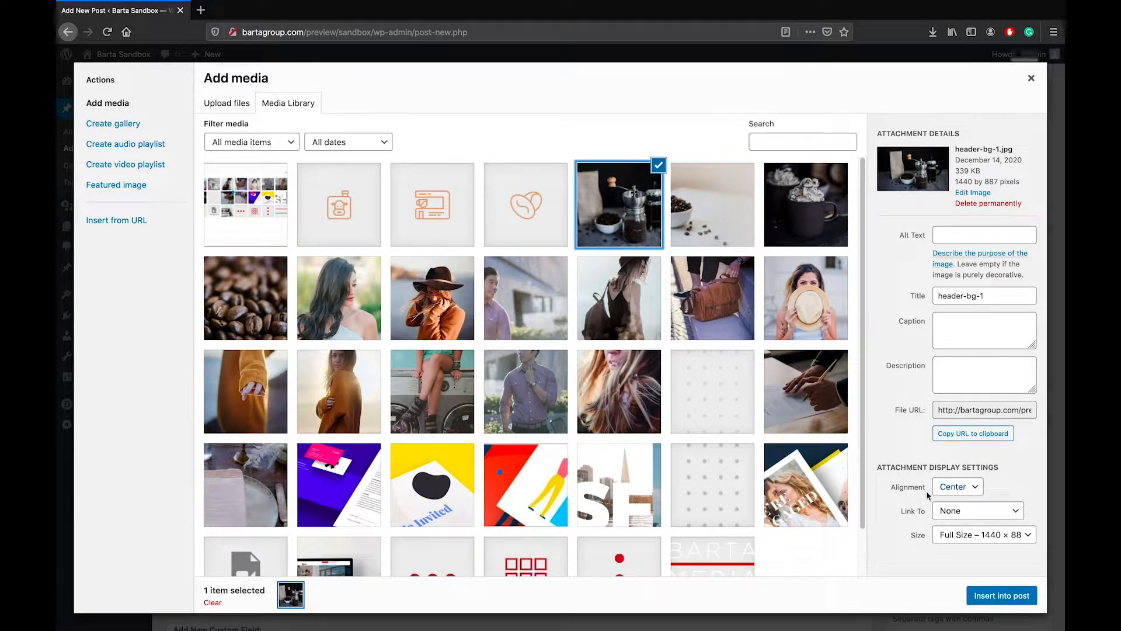
pyautogui.click(958, 493)
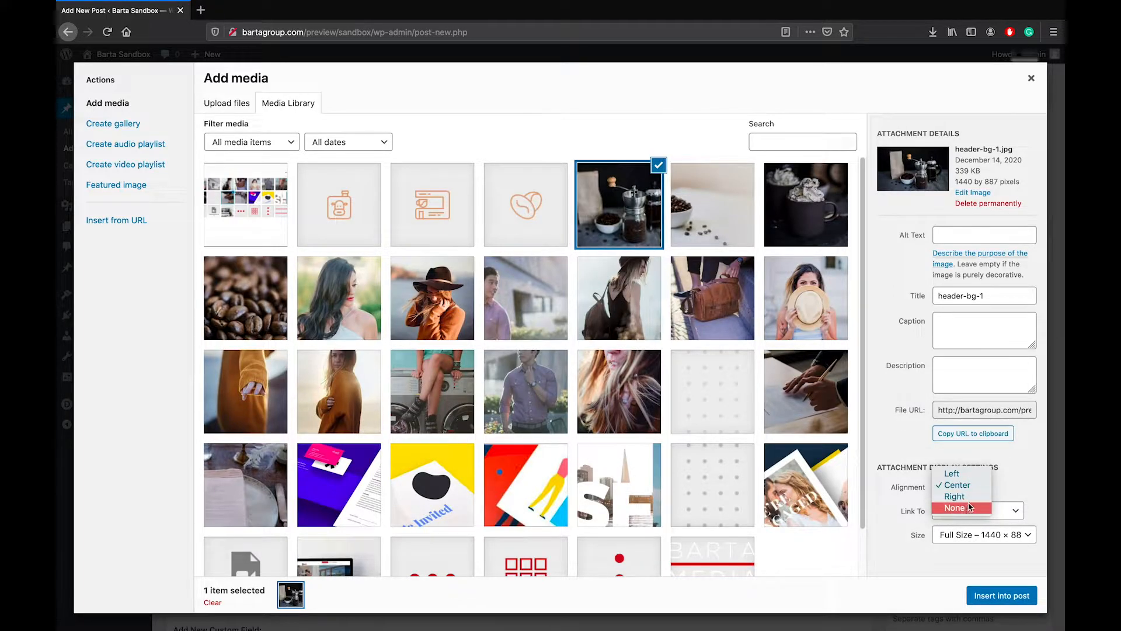
pyautogui.click(1004, 482)
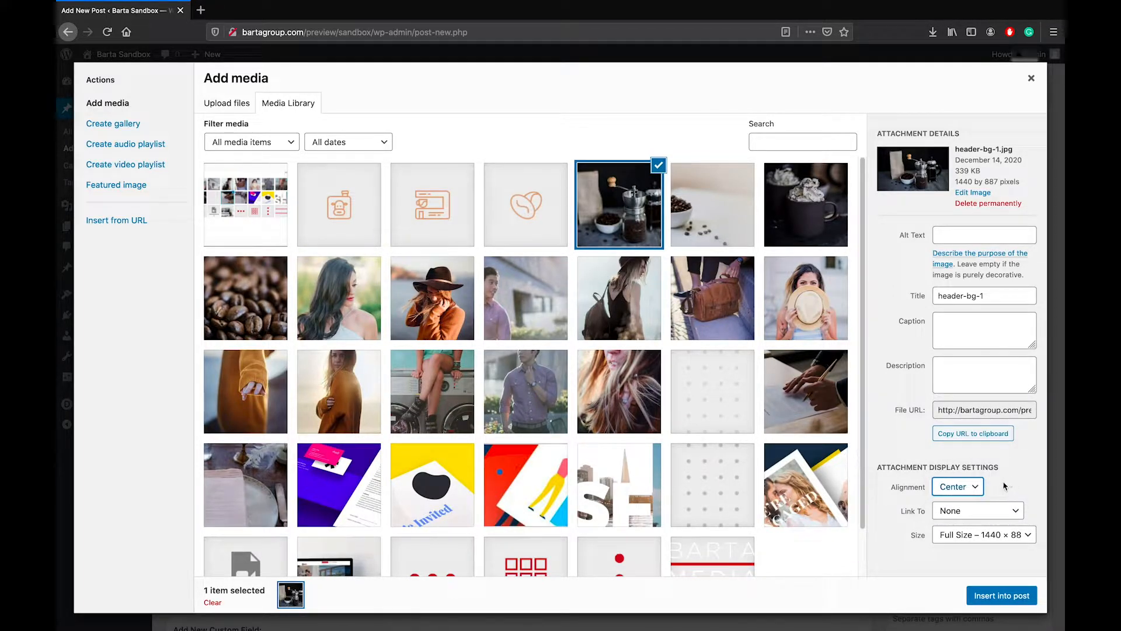
# - Try linking the selected header-bg-1.jpg image to a Custom URL and set its link back to None
pyautogui.click(988, 512)
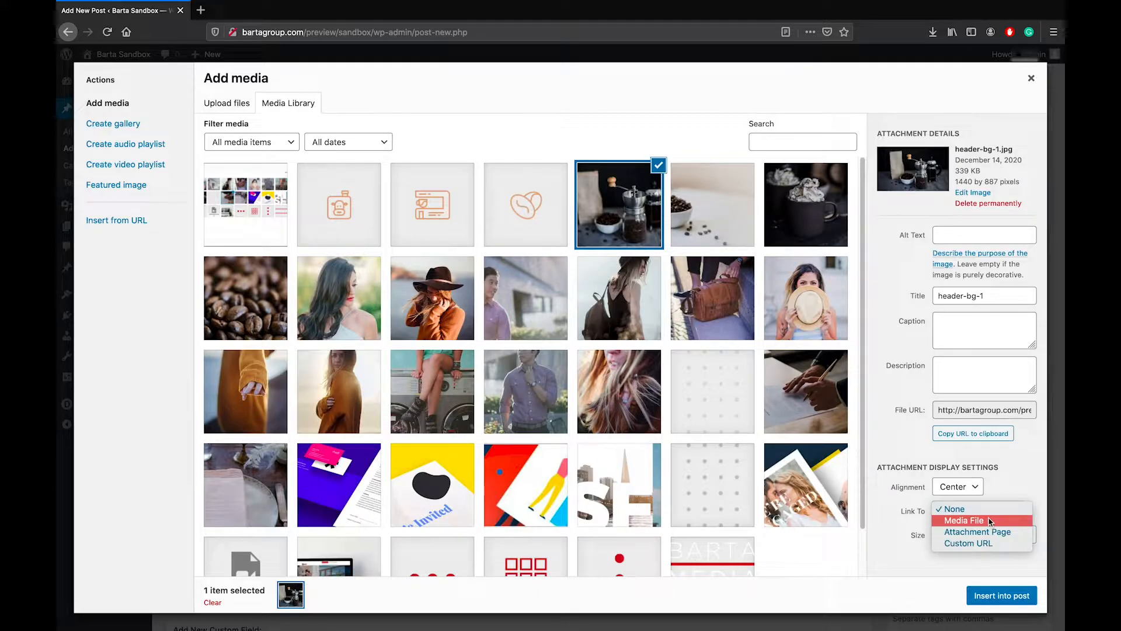
pyautogui.click(983, 543)
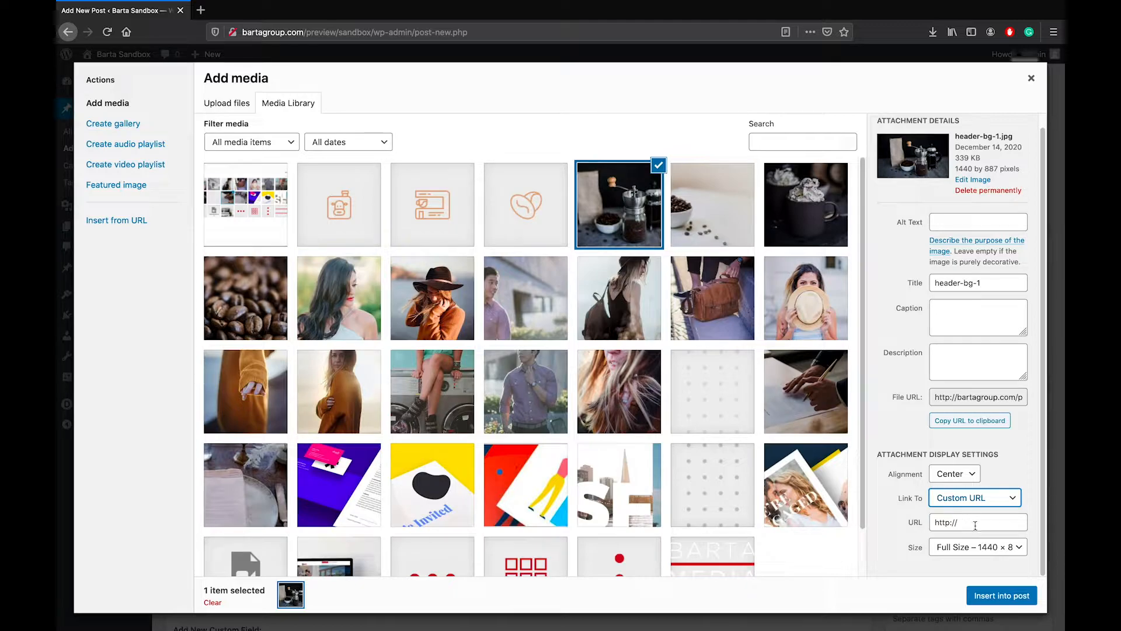
pyautogui.click(971, 523)
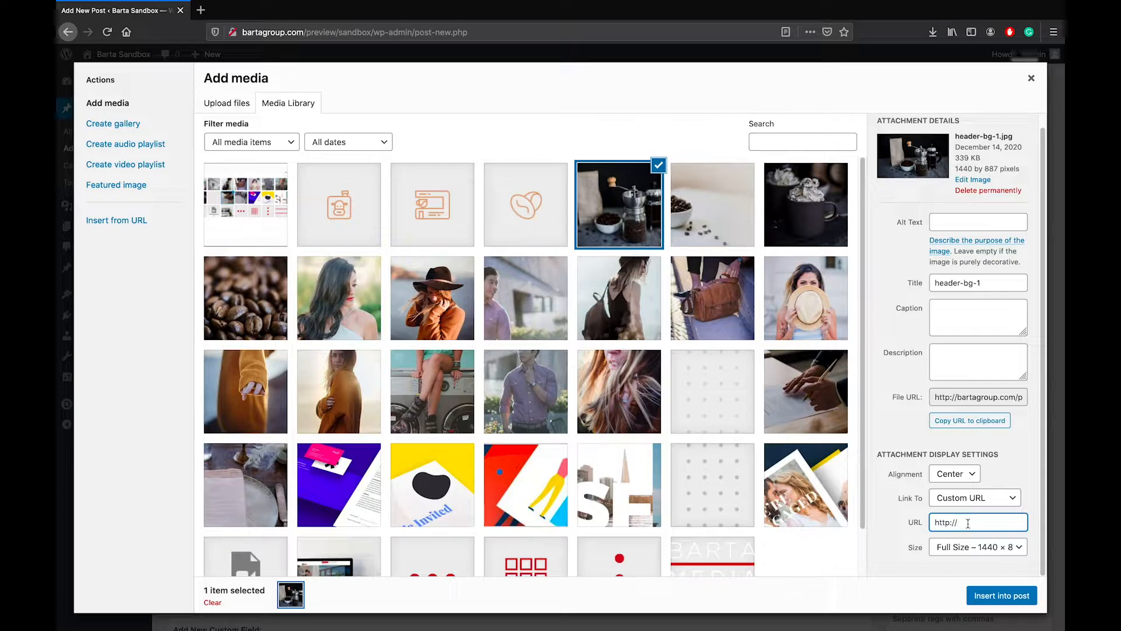
pyautogui.click(981, 497)
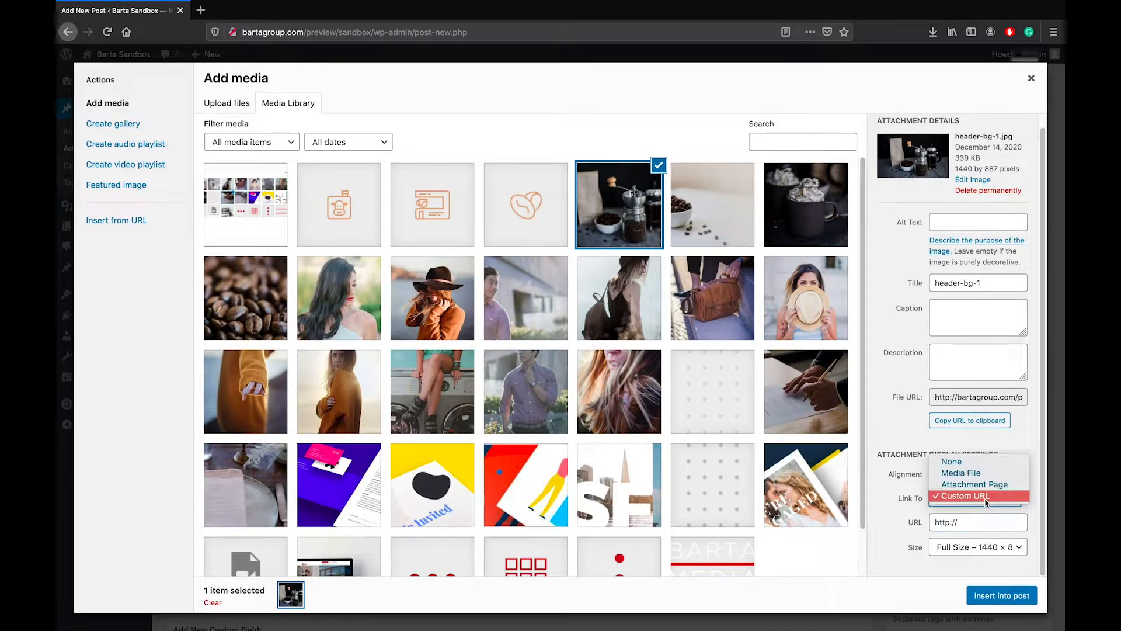
pyautogui.click(977, 459)
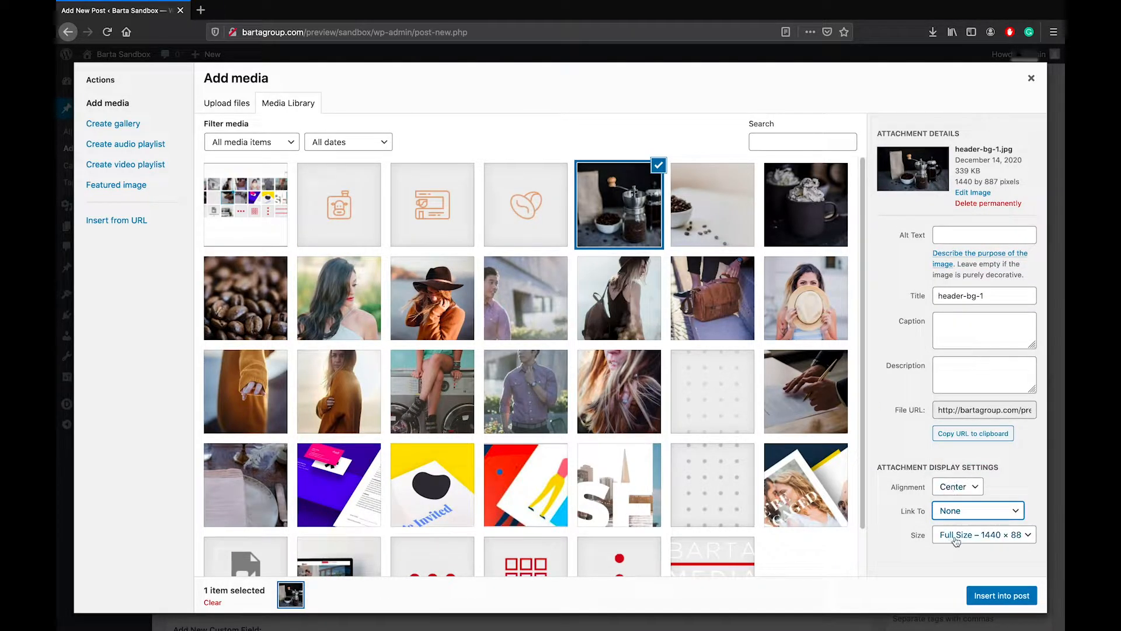
# - Keep the image size at Full Size – 1440 × 887 and insert header-bg-1.jpg into the post
pyautogui.click(998, 540)
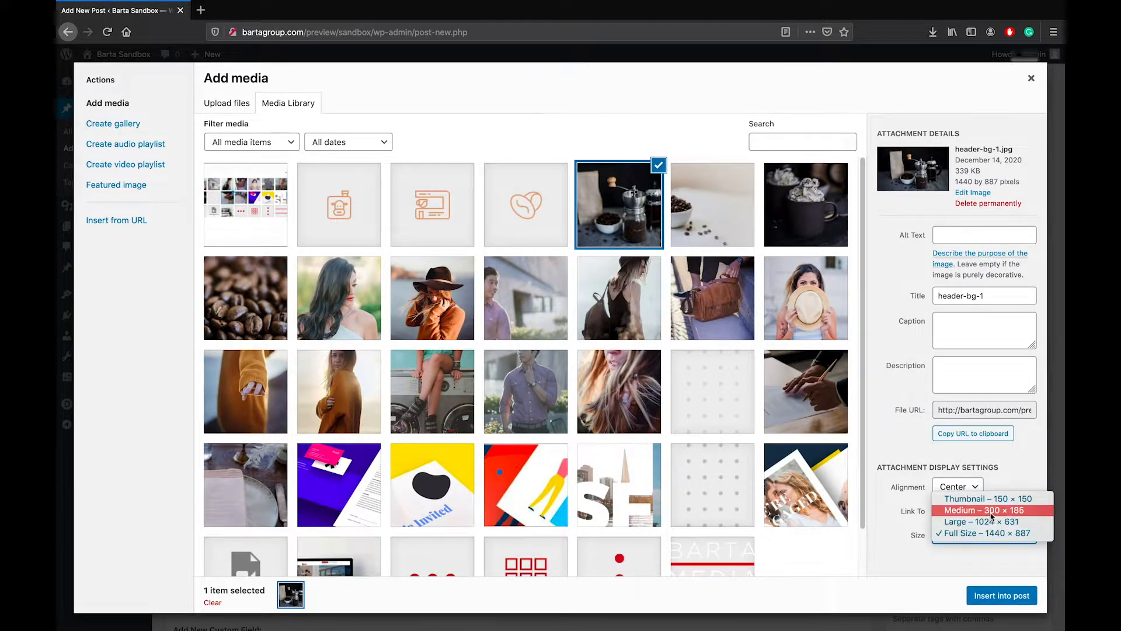
pyautogui.click(932, 559)
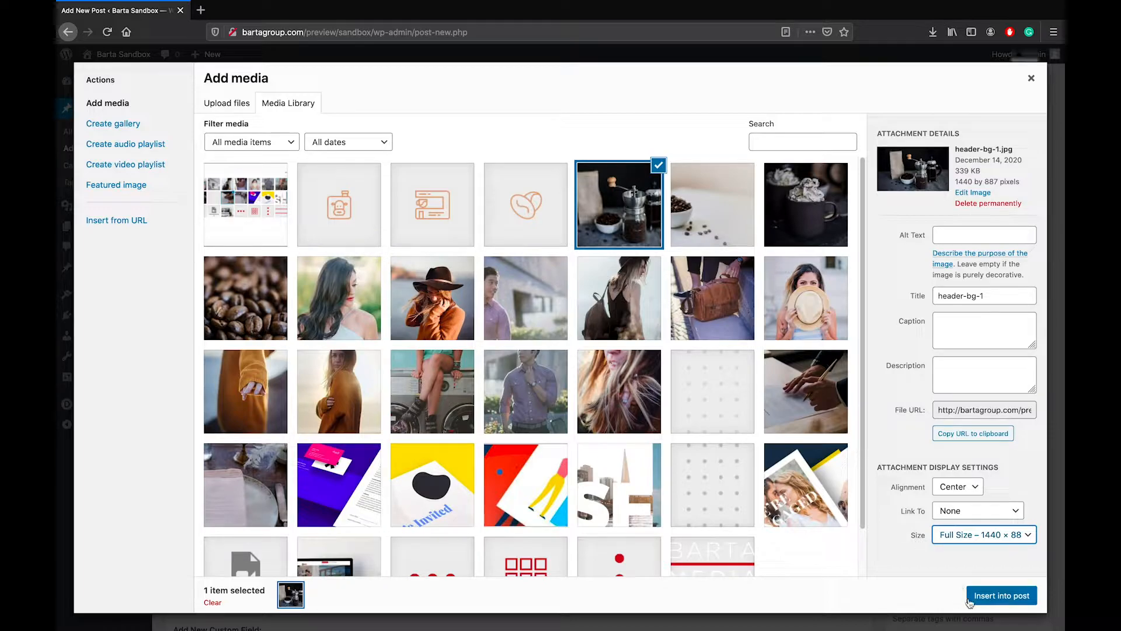
pyautogui.click(1001, 598)
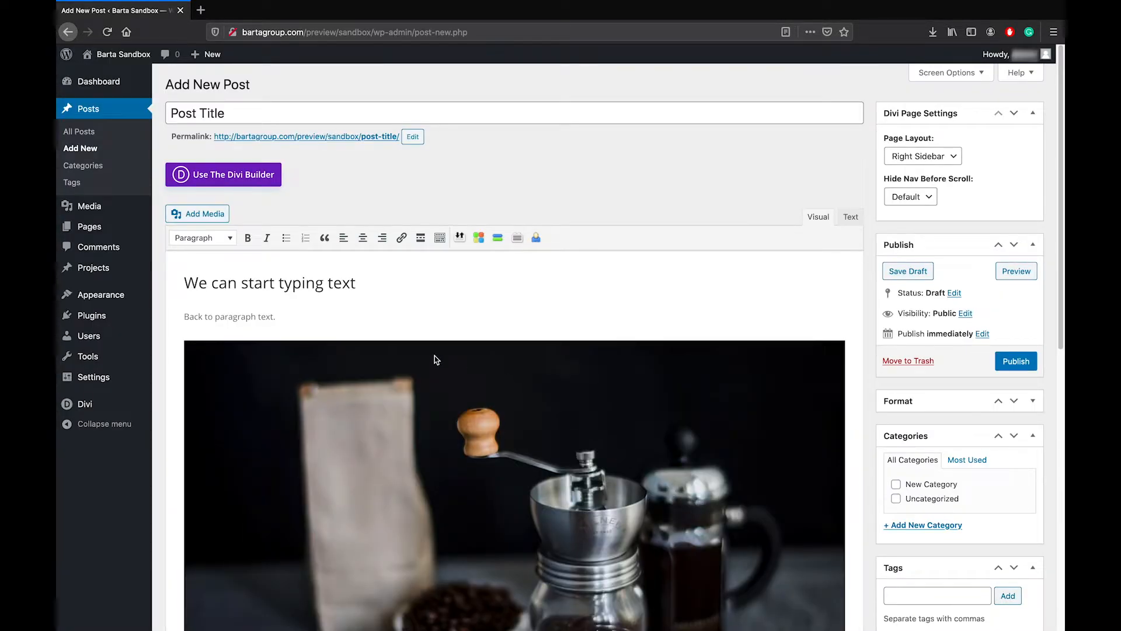
# - Add an empty line between the paragraph "Back to paragraph text." and the inserted coffee image
pyautogui.scroll(-4, 434, 358)
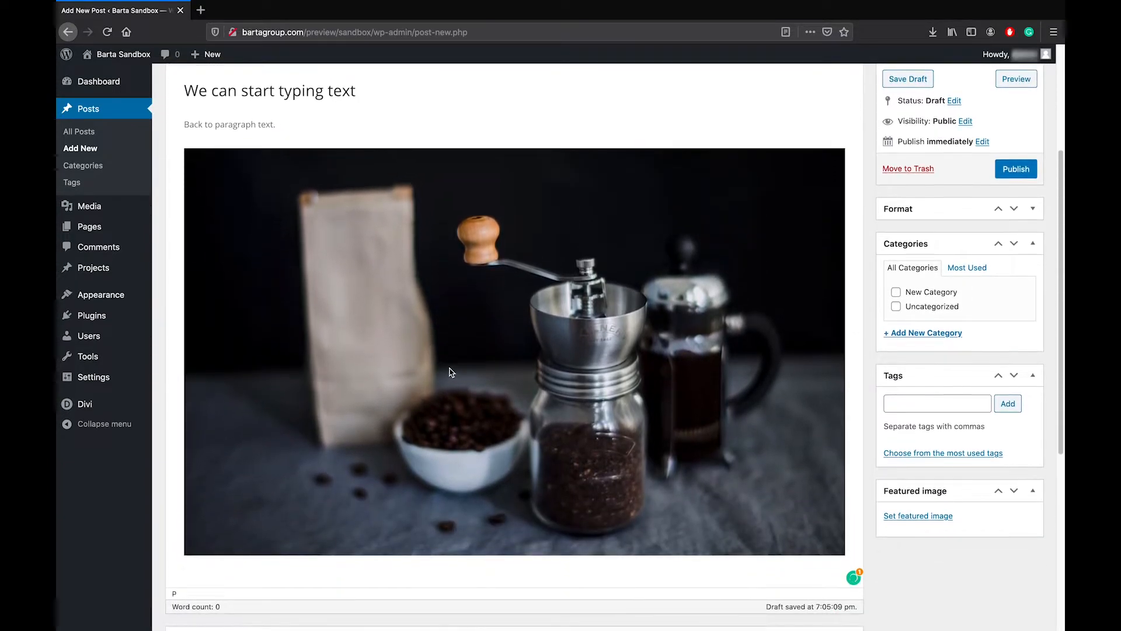
pyautogui.scroll(1, 453, 372)
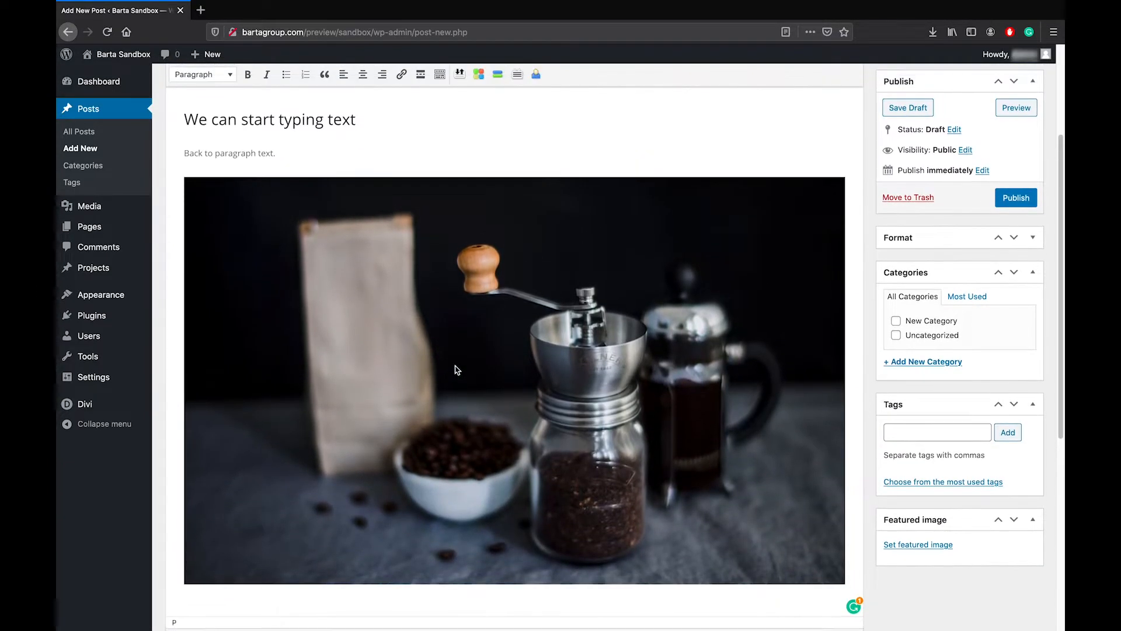
pyautogui.scroll(1, 409, 333)
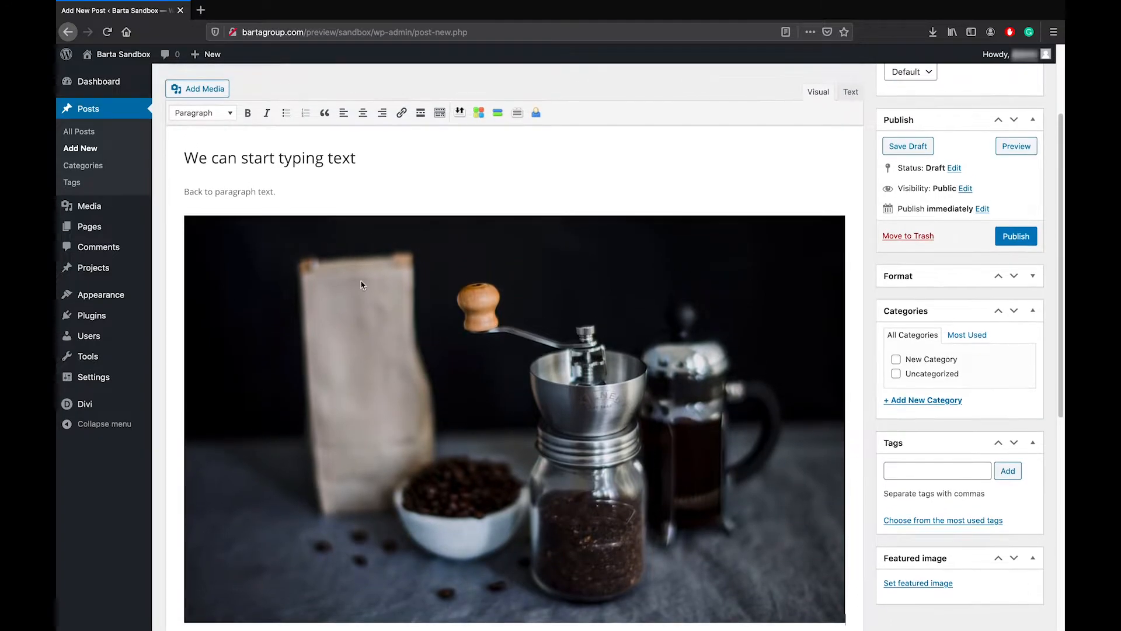
pyautogui.scroll(1, 380, 275)
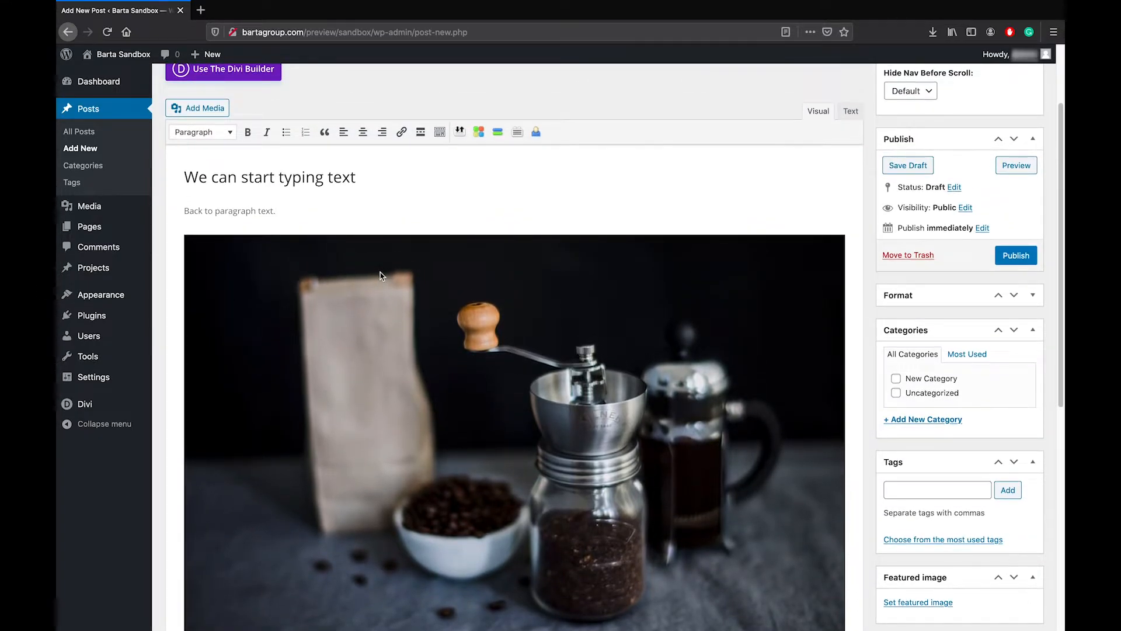
pyautogui.press('Return')
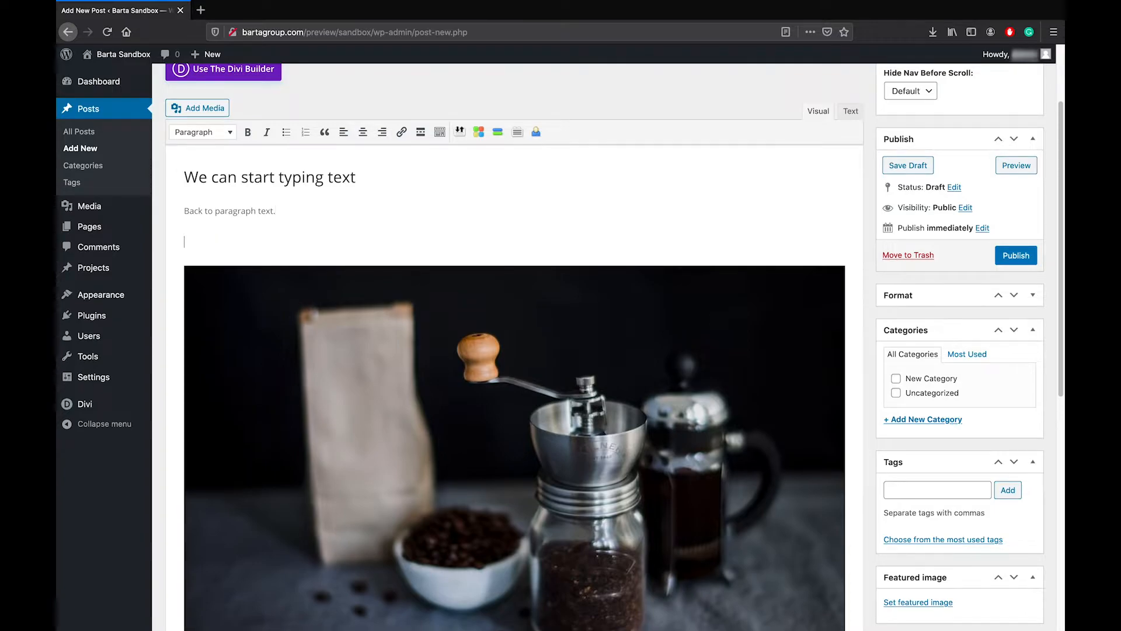
pyautogui.scroll(-1, 380, 269)
pyautogui.scroll(1, 380, 269)
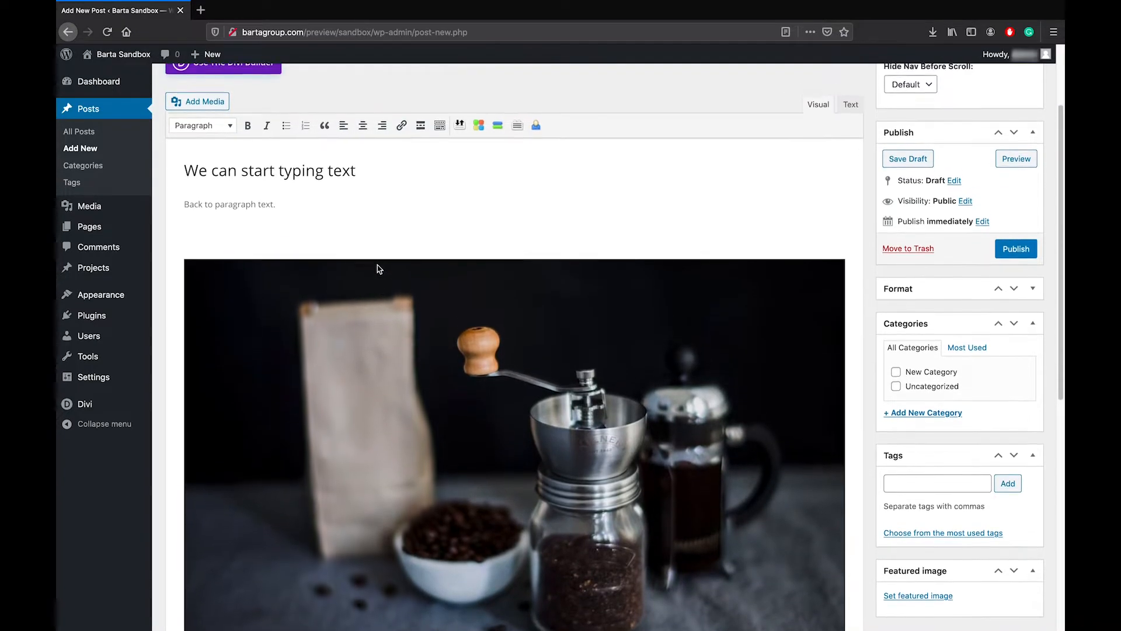
# - Upload the Admin Label PNG from the Desktop folder and insert it on the empty line above the coffee image
pyautogui.click(208, 118)
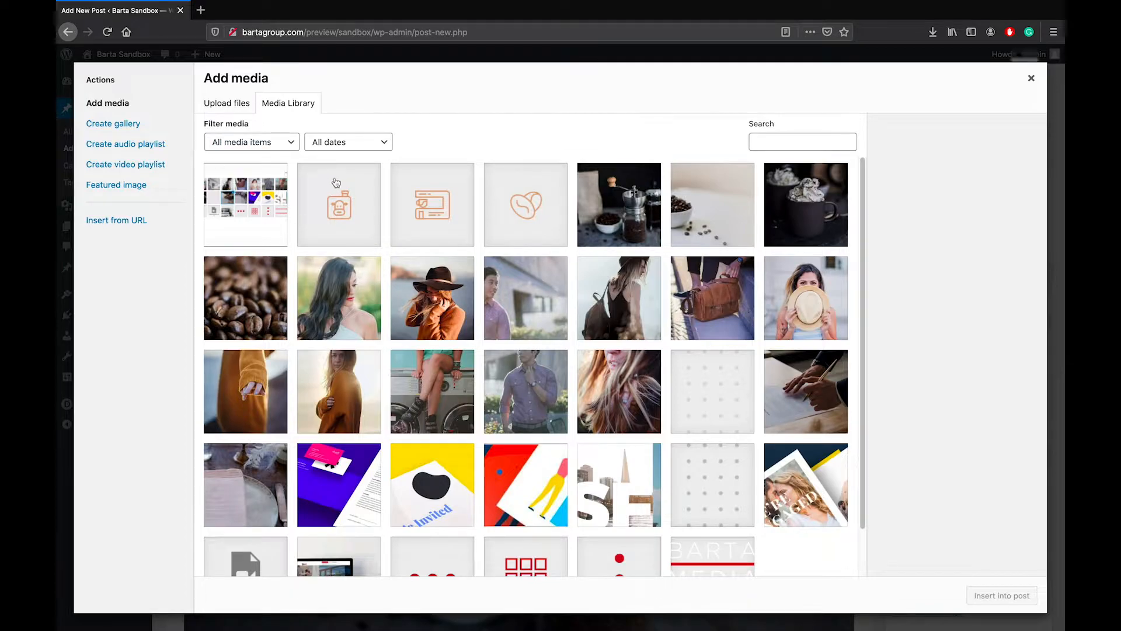
pyautogui.click(233, 107)
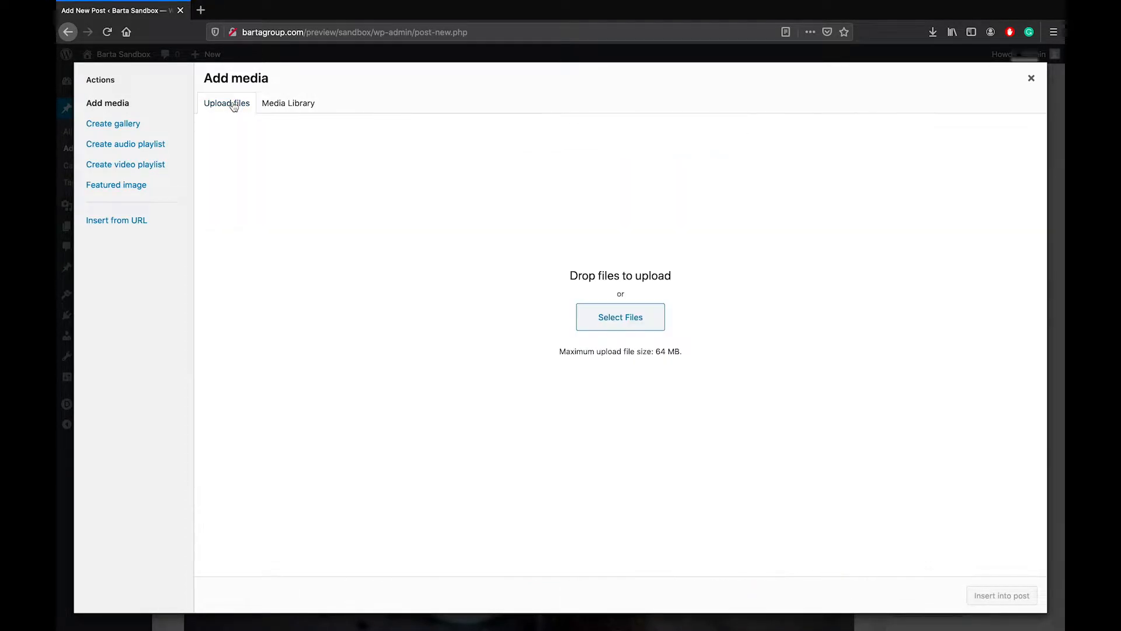
pyautogui.click(609, 324)
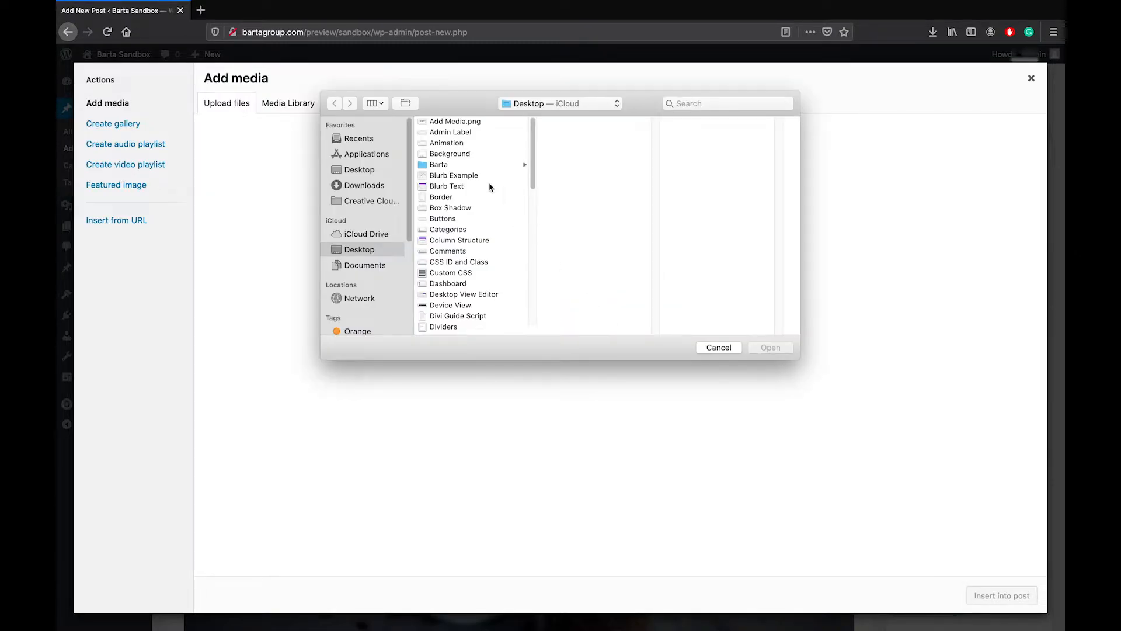
pyautogui.click(450, 133)
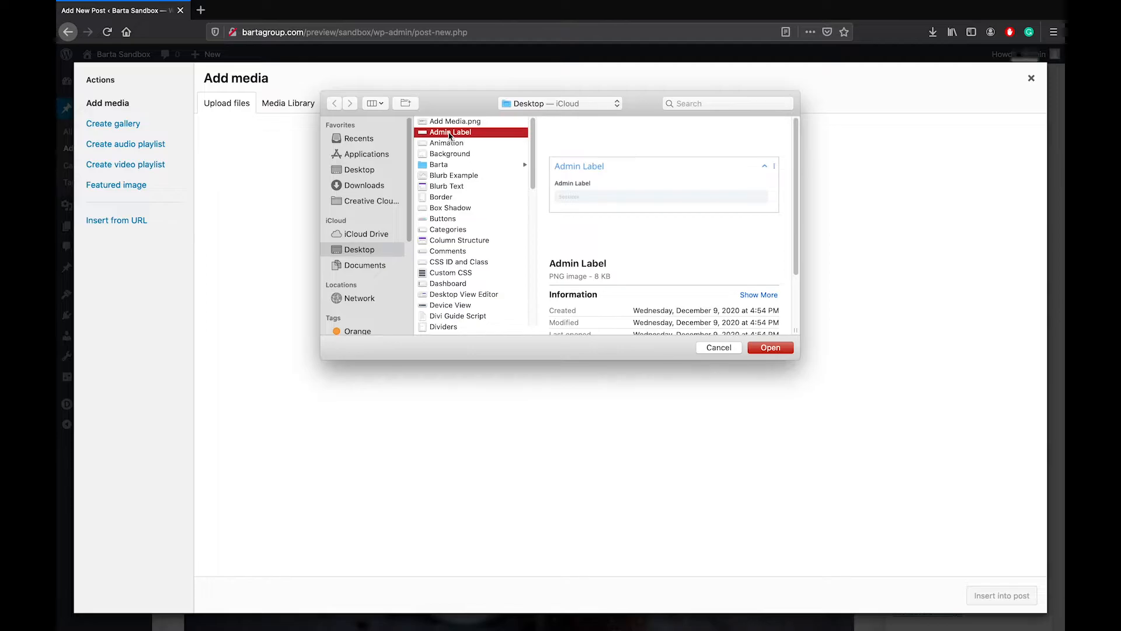
pyautogui.click(771, 348)
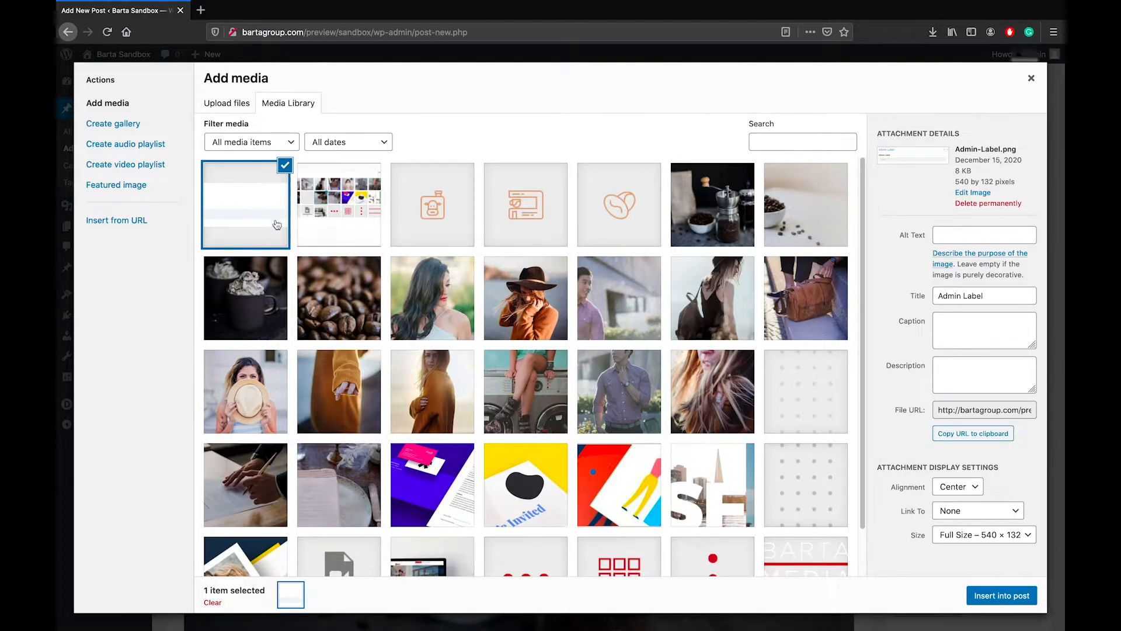
pyautogui.click(1012, 598)
# - Try the Custom Size option in the coffee image's details and close the details without updating
pyautogui.click(466, 292)
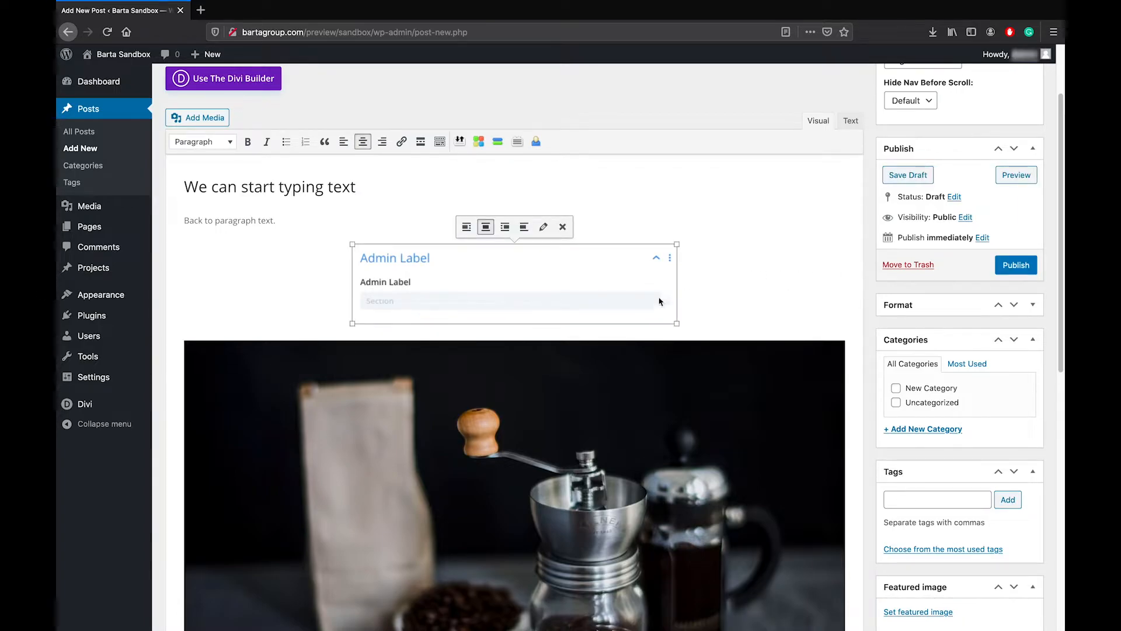
pyautogui.click(504, 410)
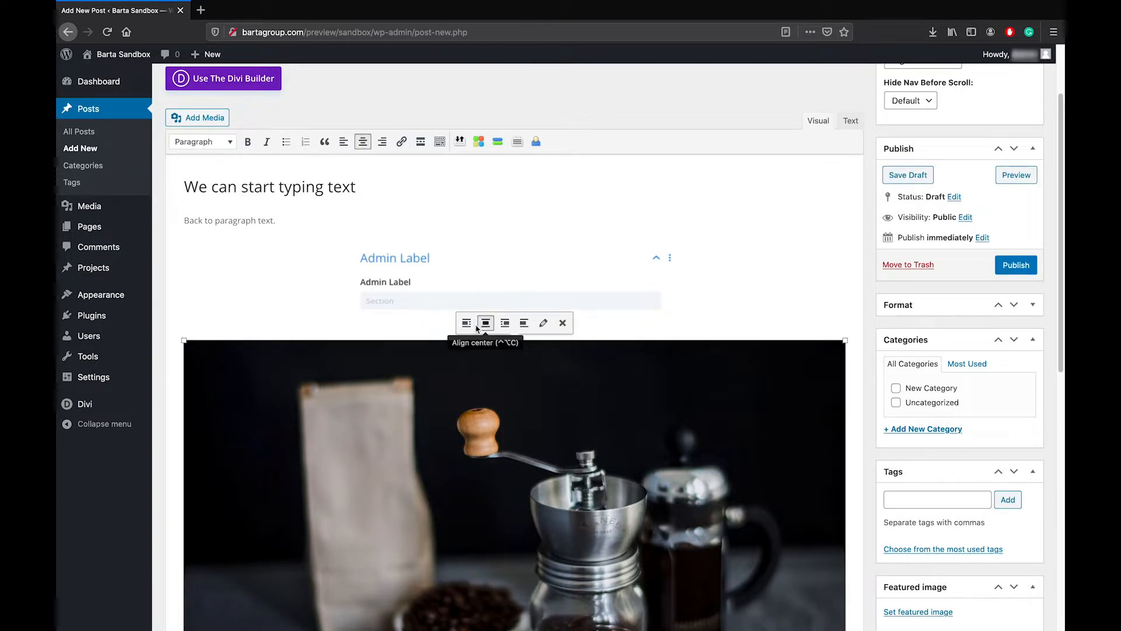
pyautogui.click(543, 322)
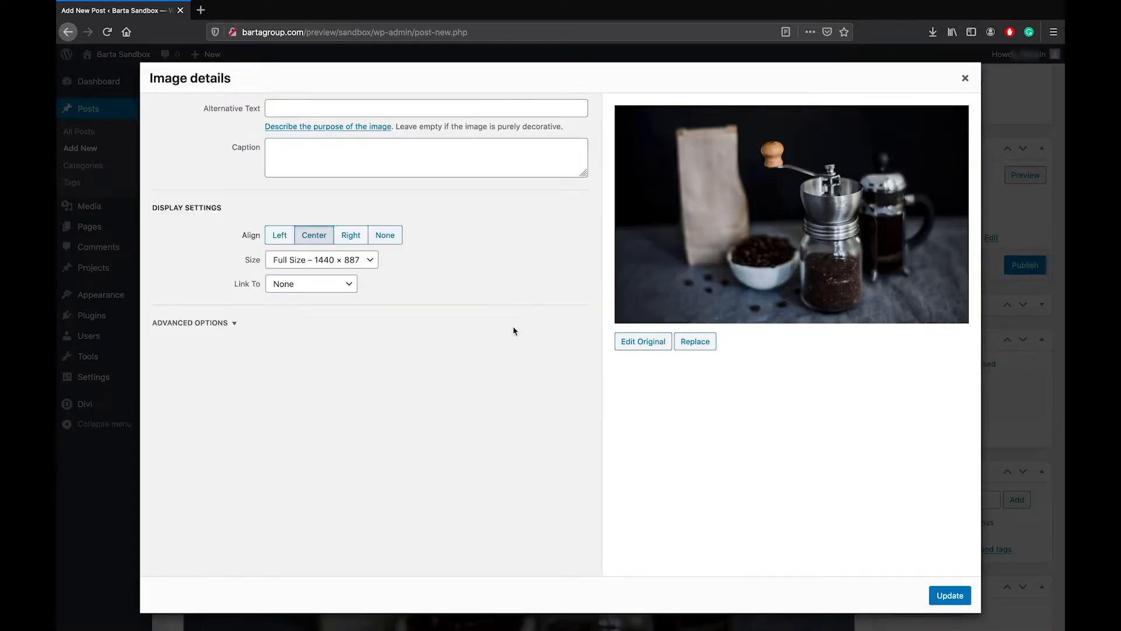
pyautogui.click(362, 267)
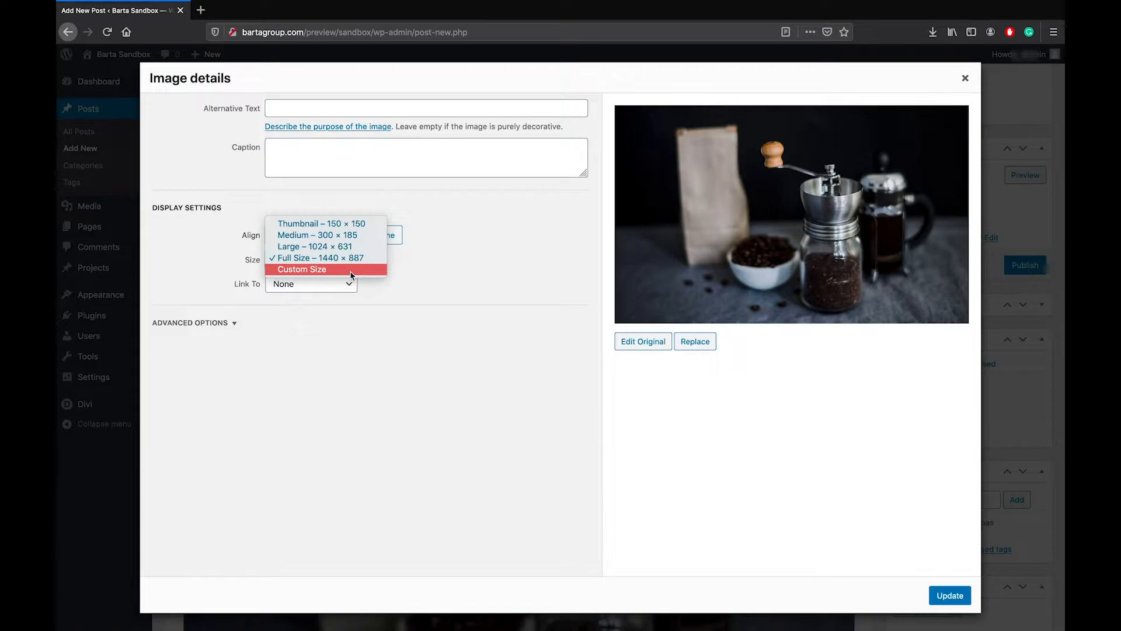
pyautogui.click(352, 270)
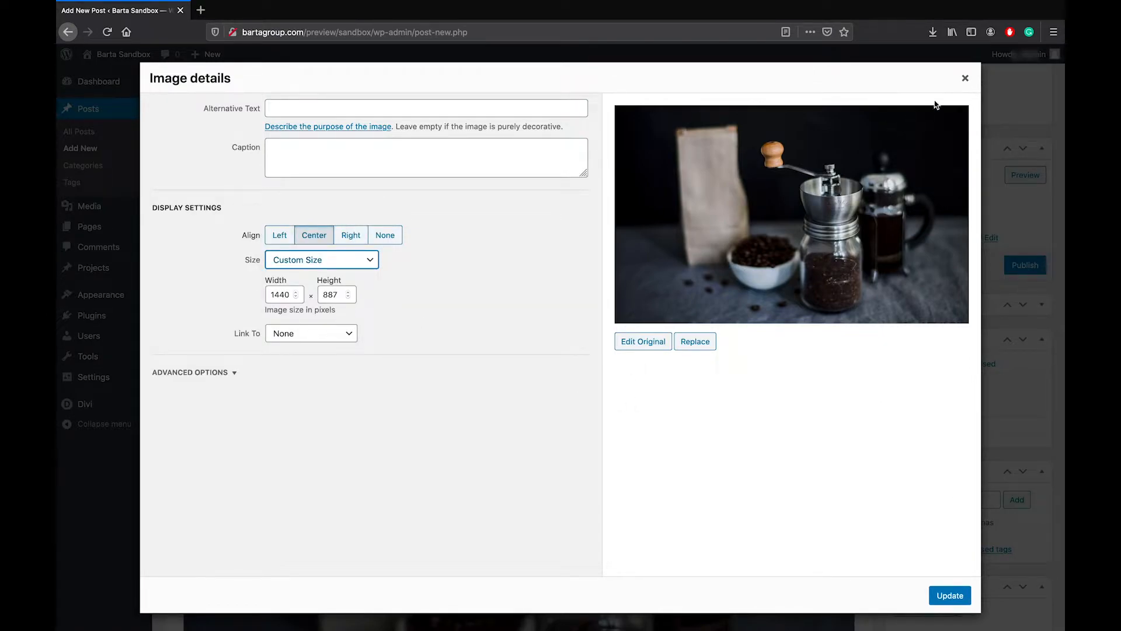
pyautogui.click(965, 80)
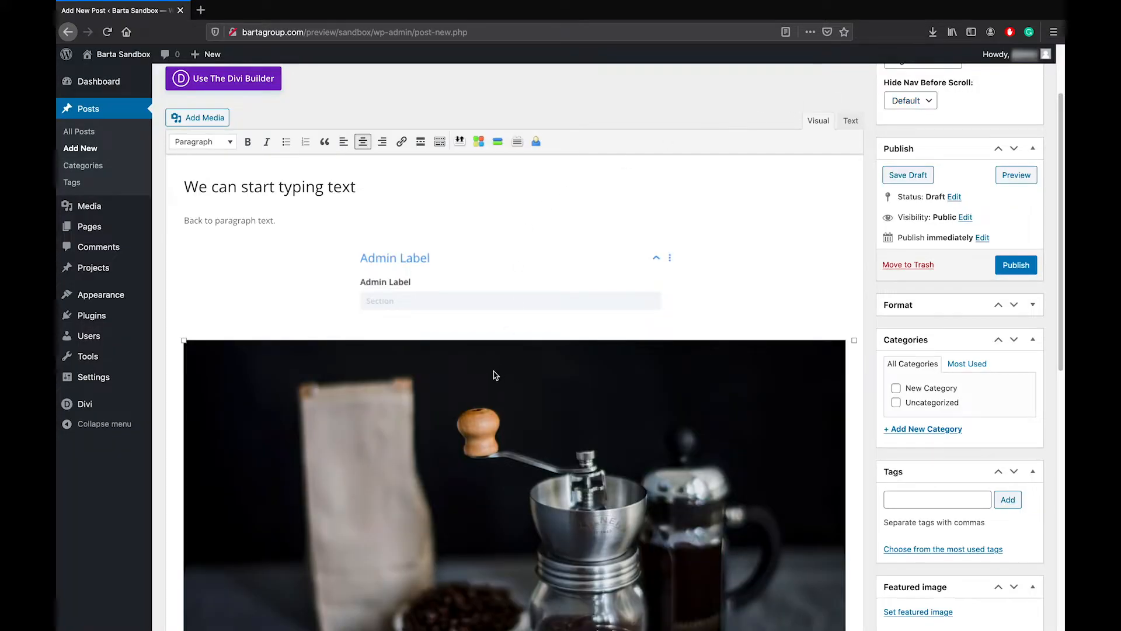
# - Save the post as a draft, preview it on the site, and return to the editor
pyautogui.scroll(-1, 521, 371)
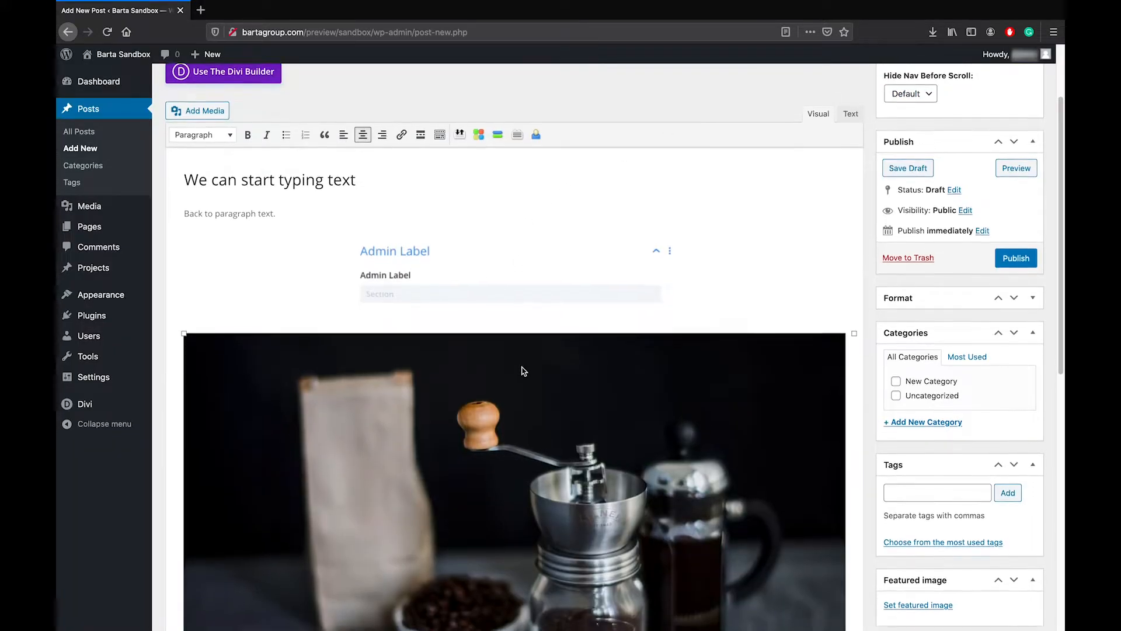
pyautogui.scroll(4, 522, 370)
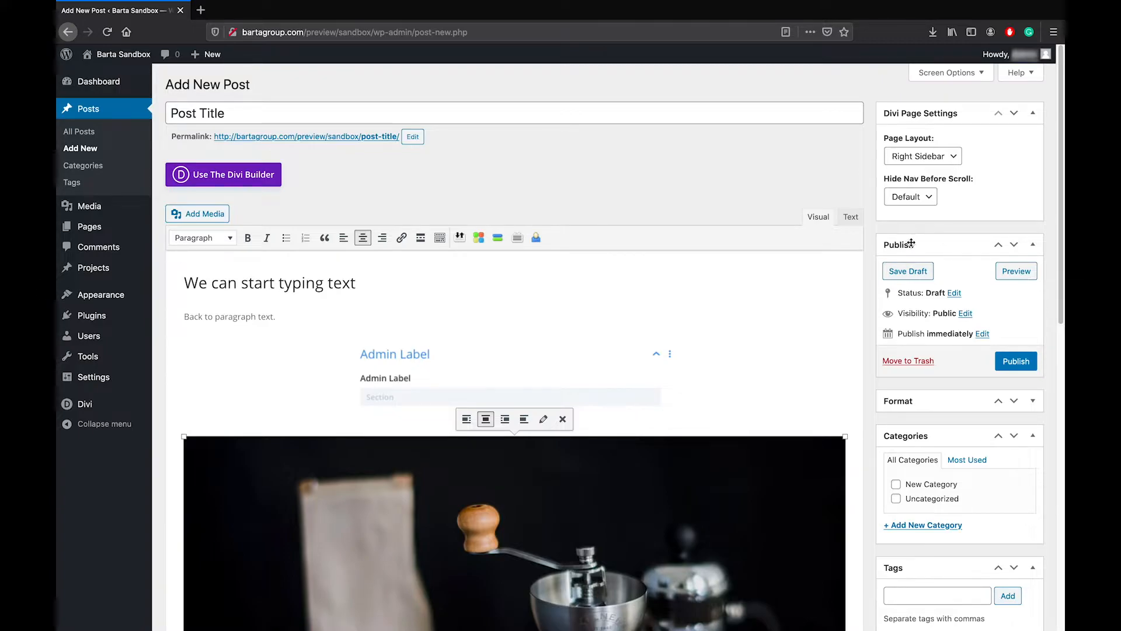
pyautogui.click(916, 274)
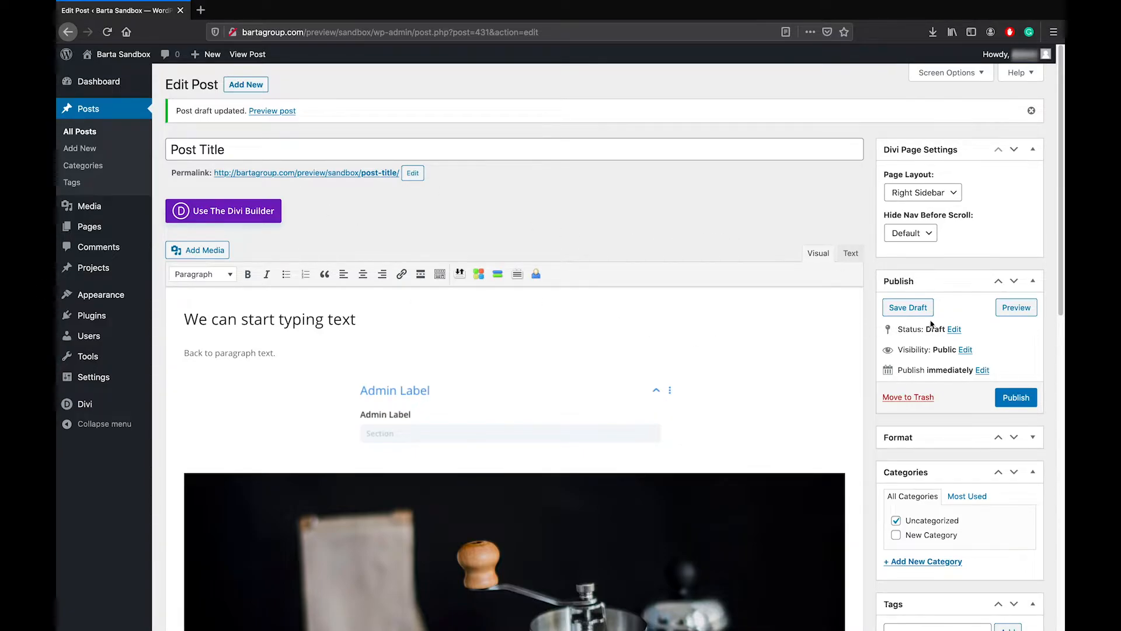
pyautogui.click(1015, 308)
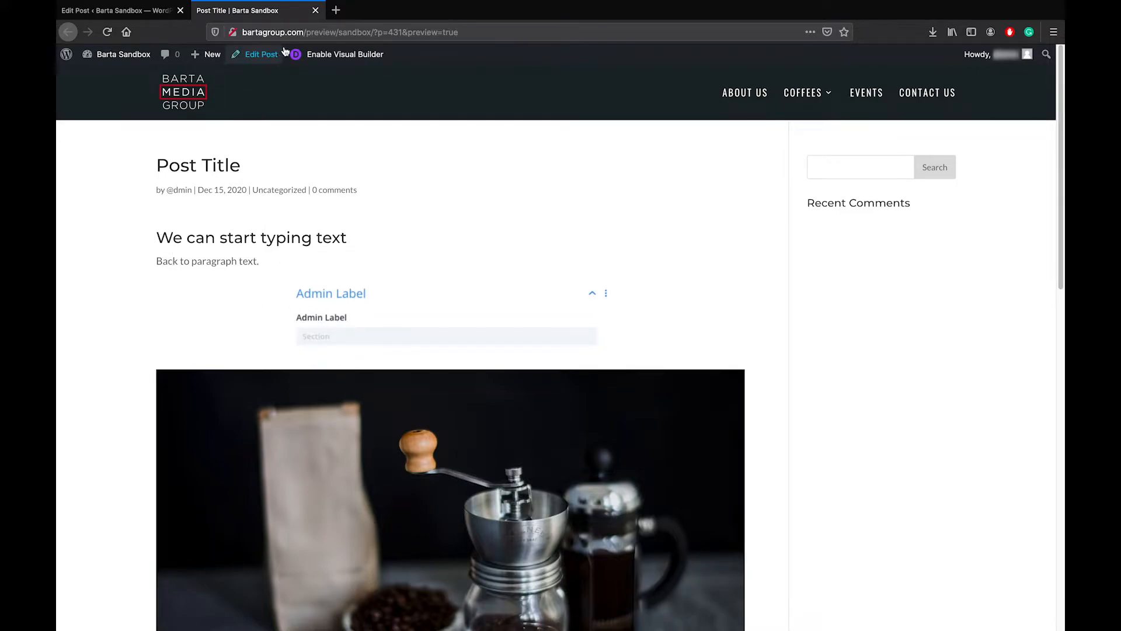
pyautogui.click(315, 11)
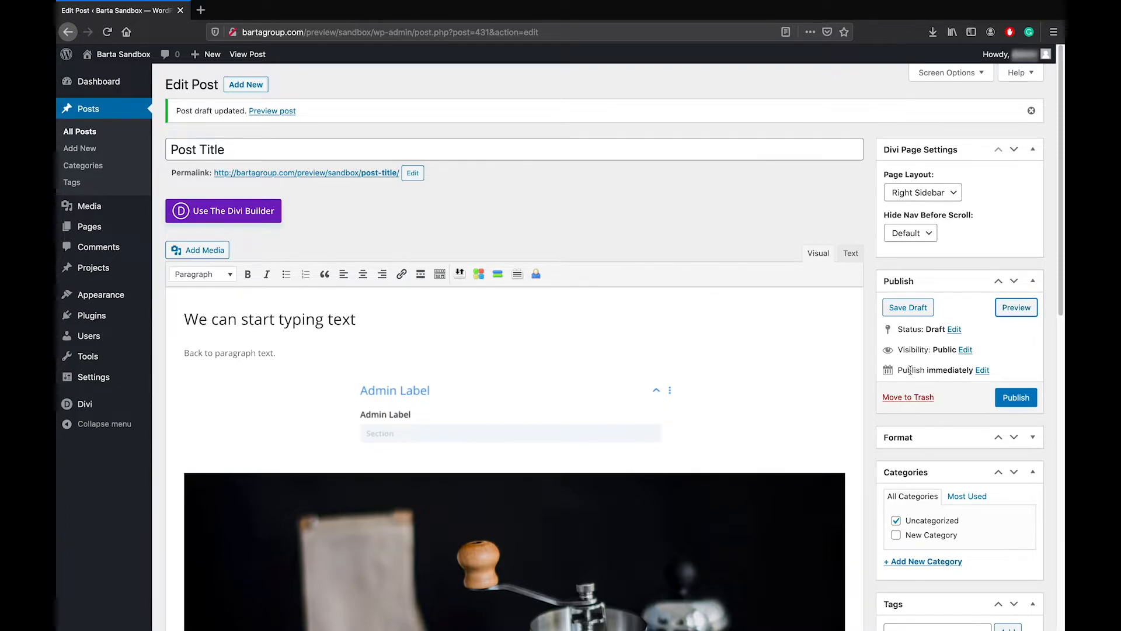
# - Check the post's publish date options, cancel them without scheduling, and publish the post immediately
pyautogui.click(982, 370)
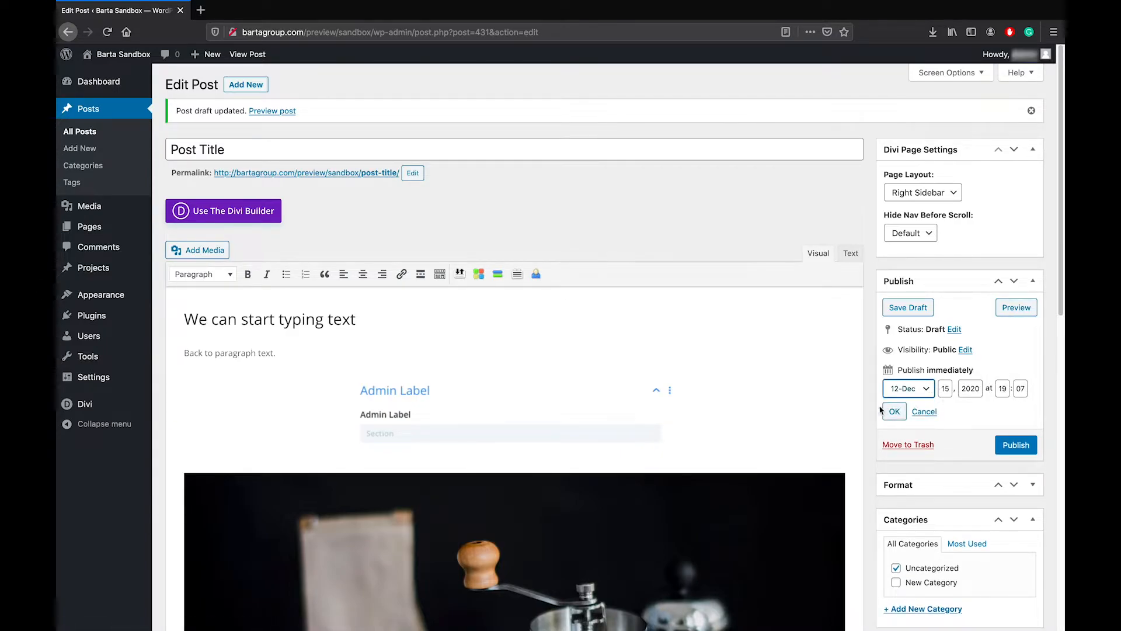
pyautogui.click(923, 412)
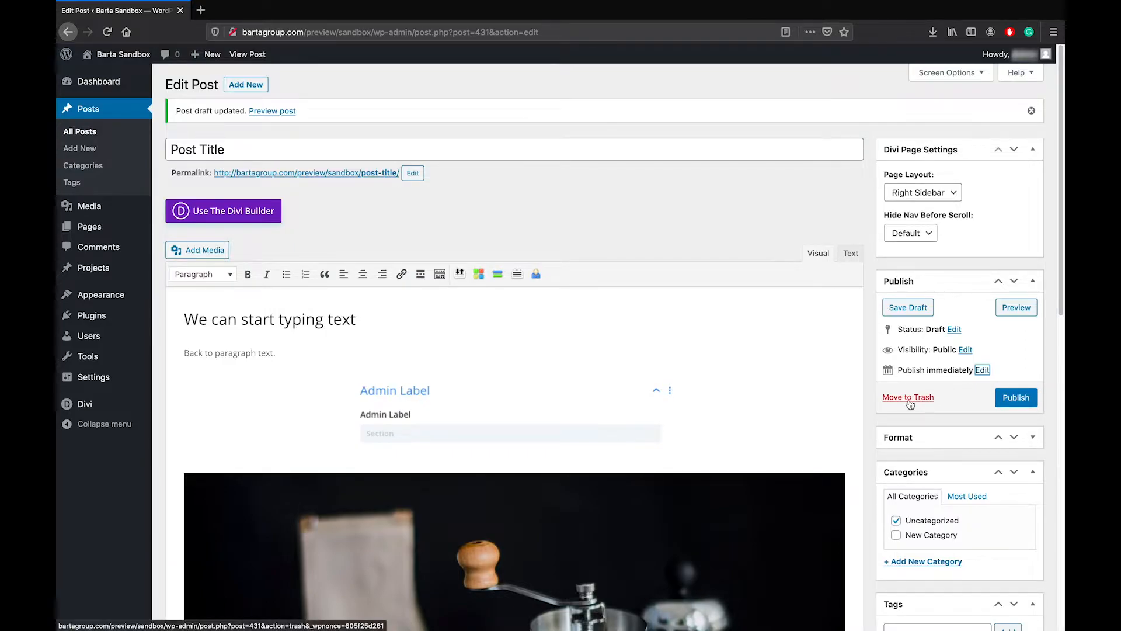
pyautogui.click(1012, 401)
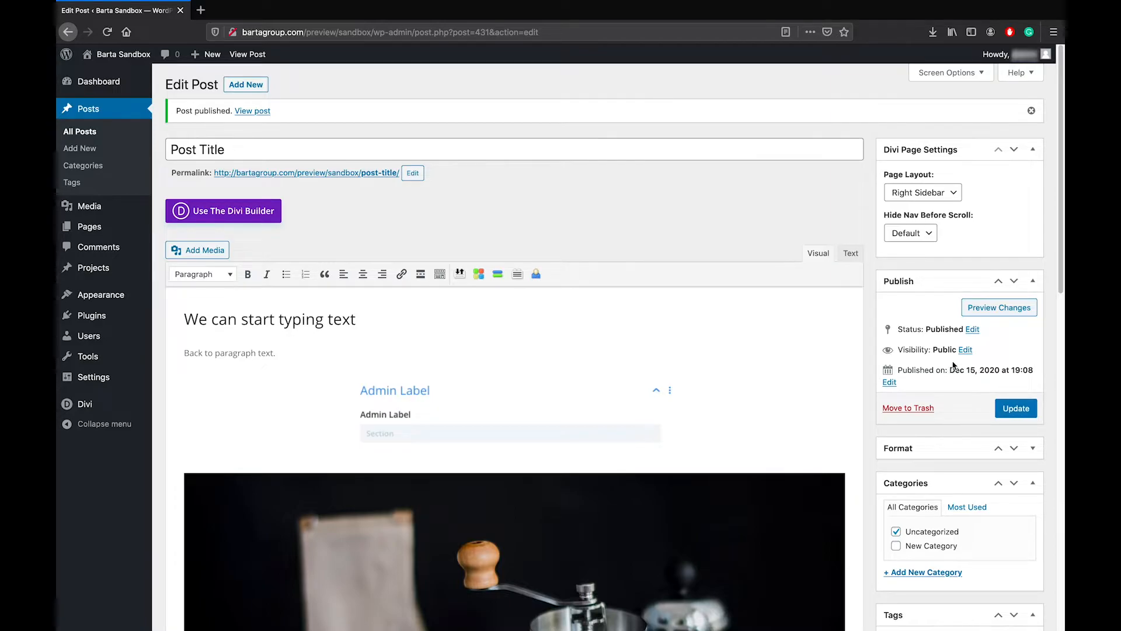
# - Add a category named General with no parent to the post and also assign the post to New Category
pyautogui.scroll(-3, 887, 394)
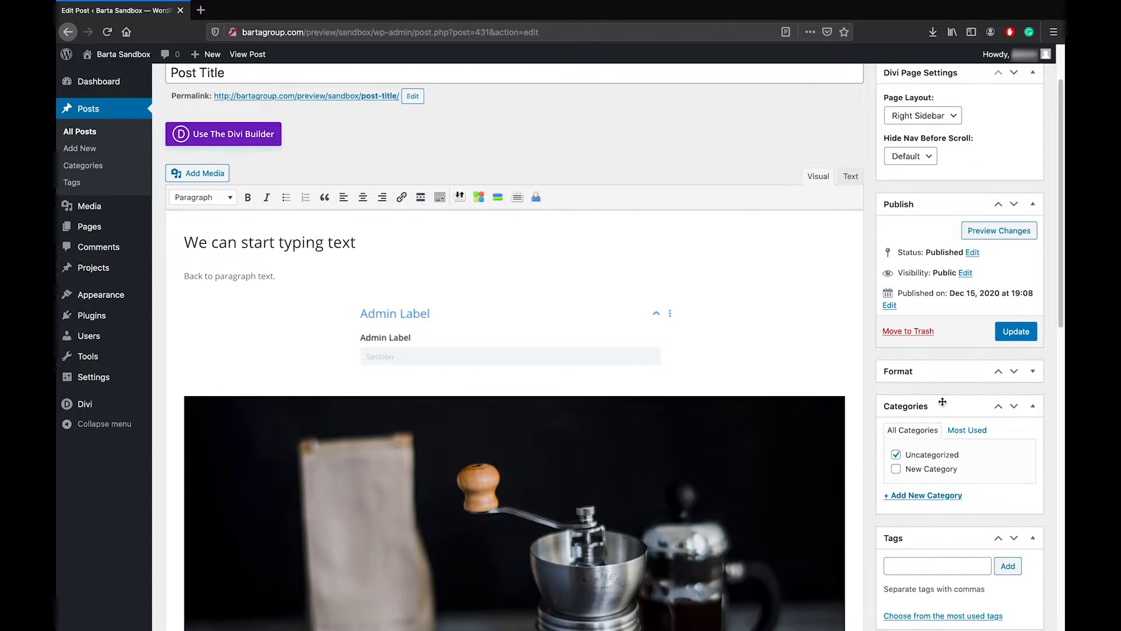
pyautogui.scroll(-3, 941, 401)
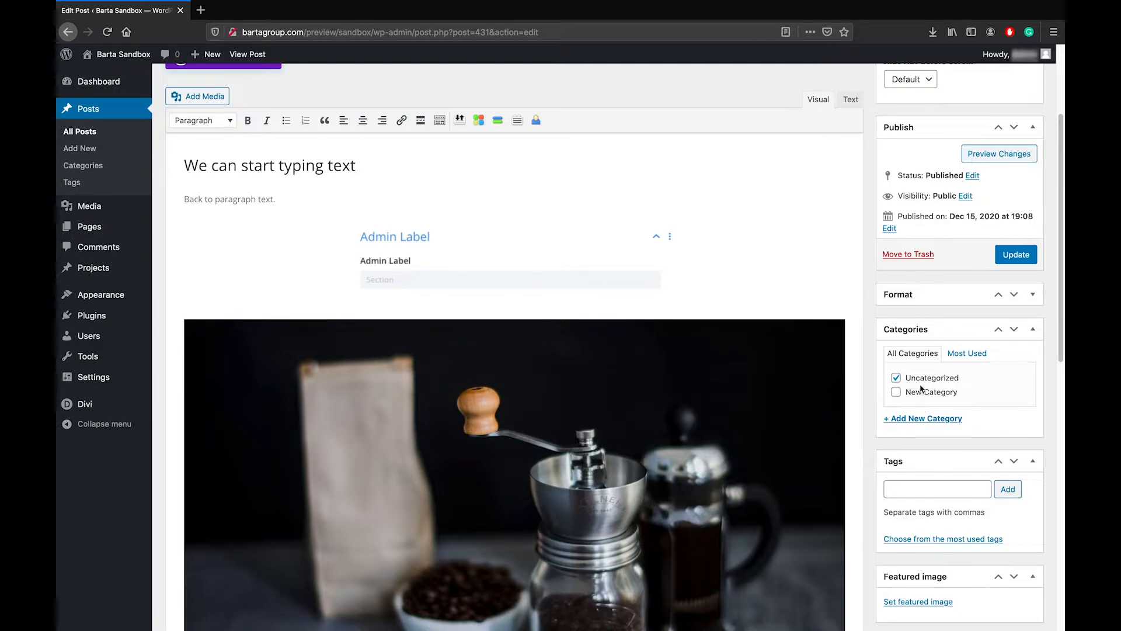
pyautogui.click(927, 419)
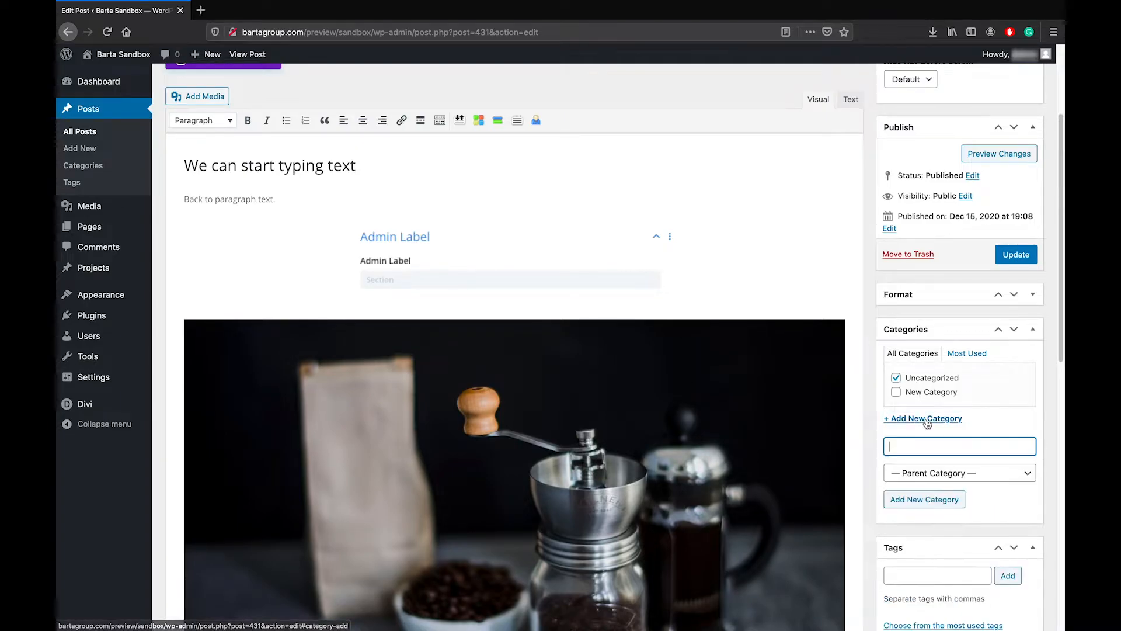
pyautogui.write('General')
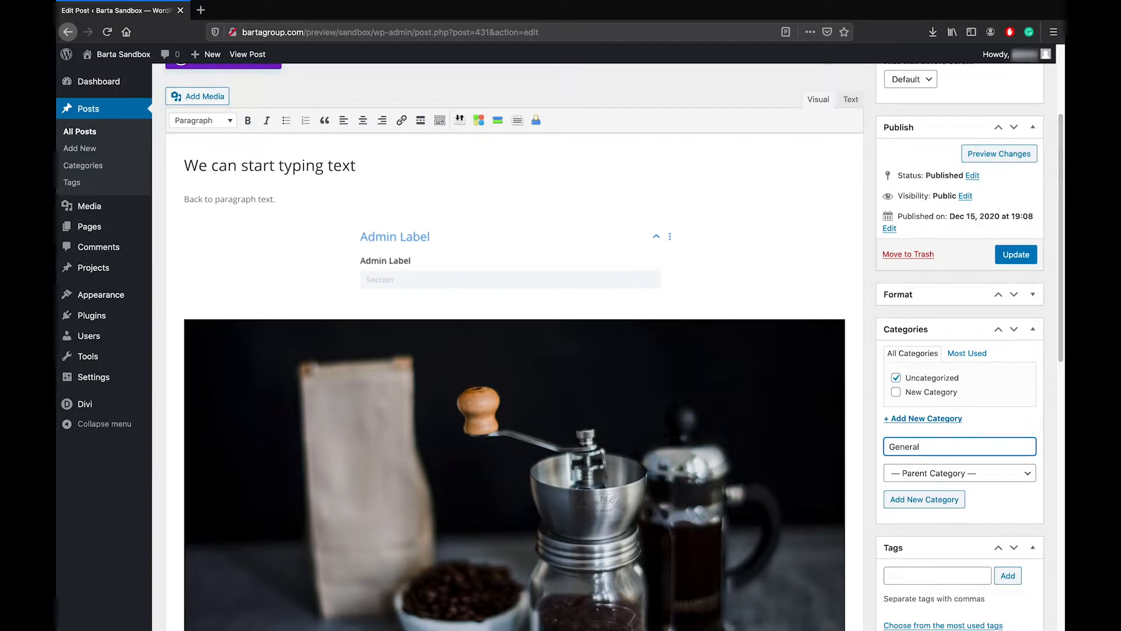
pyautogui.click(962, 473)
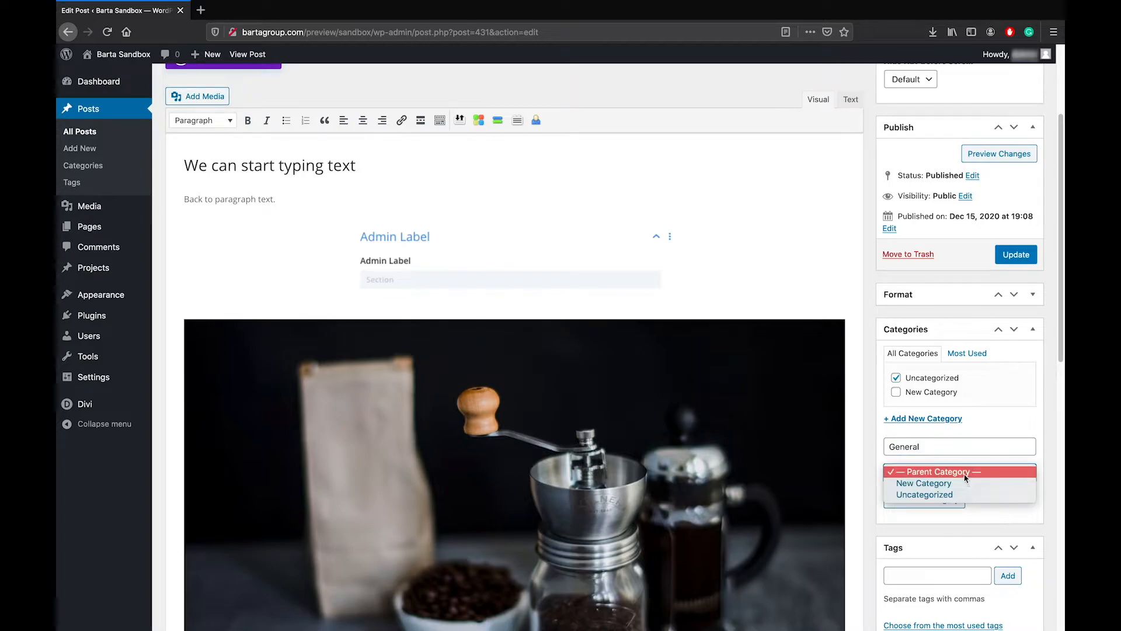
pyautogui.click(1006, 465)
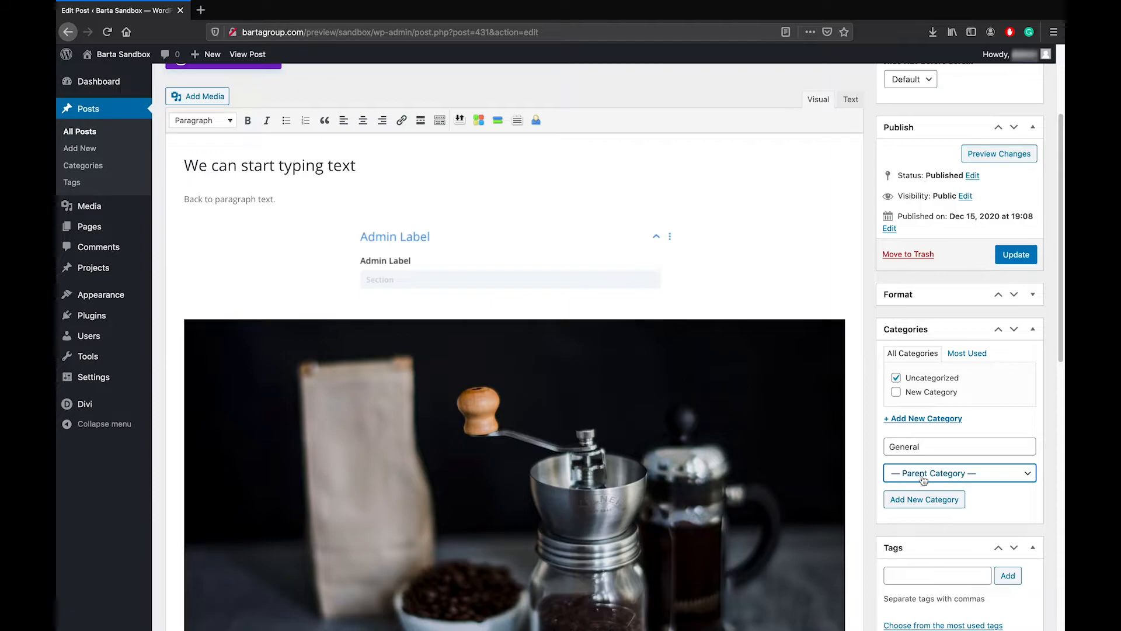
pyautogui.click(921, 503)
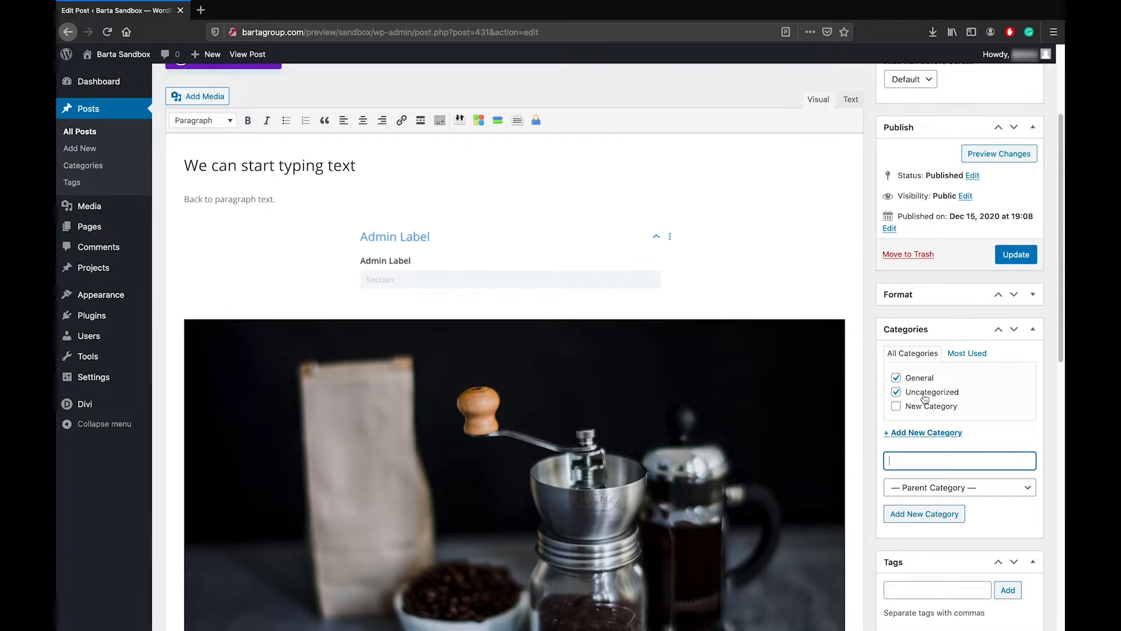
pyautogui.click(897, 408)
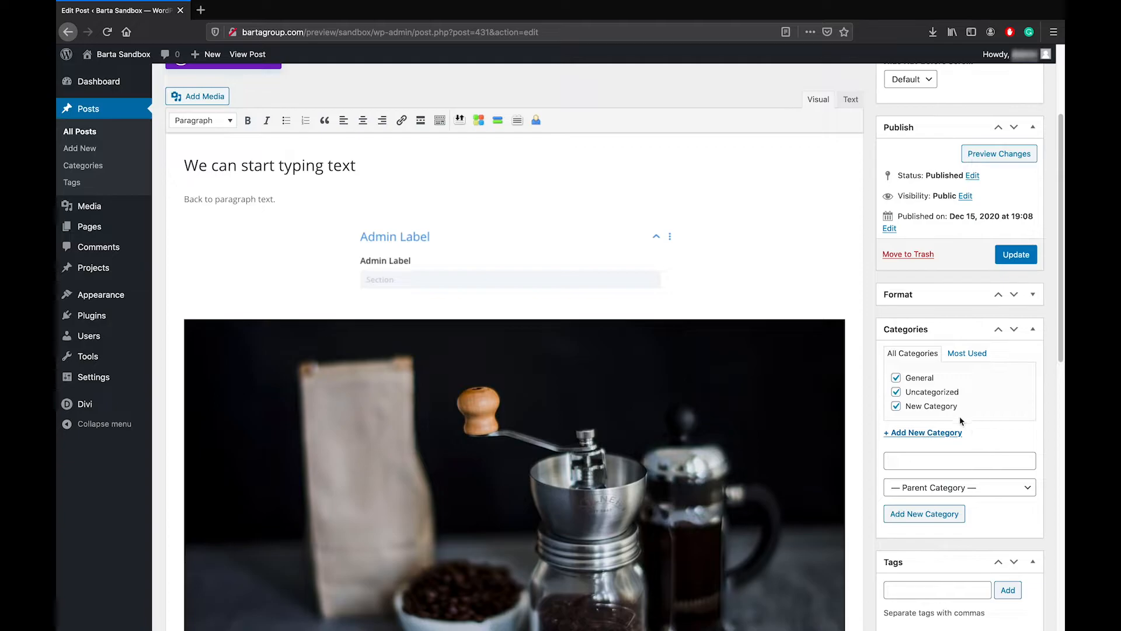
# - Set section-bg-10.jpg from the media library, the white bowl of coffee beans, as the post's featured image
pyautogui.scroll(1, 981, 378)
pyautogui.scroll(-4, 981, 379)
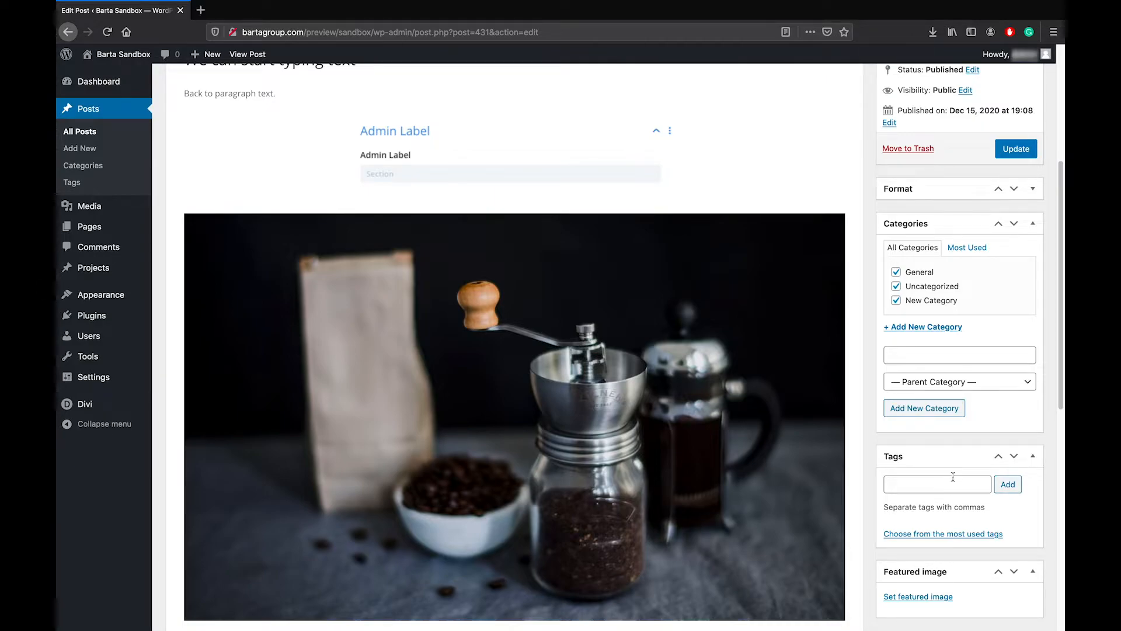
pyautogui.scroll(-2, 943, 484)
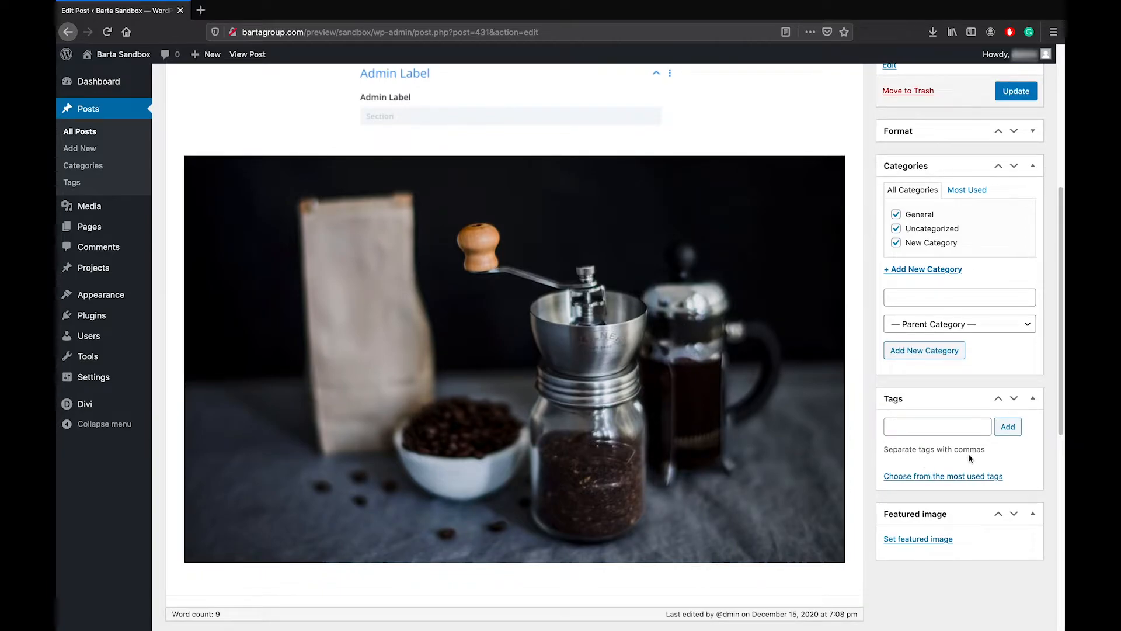
pyautogui.scroll(-1, 955, 501)
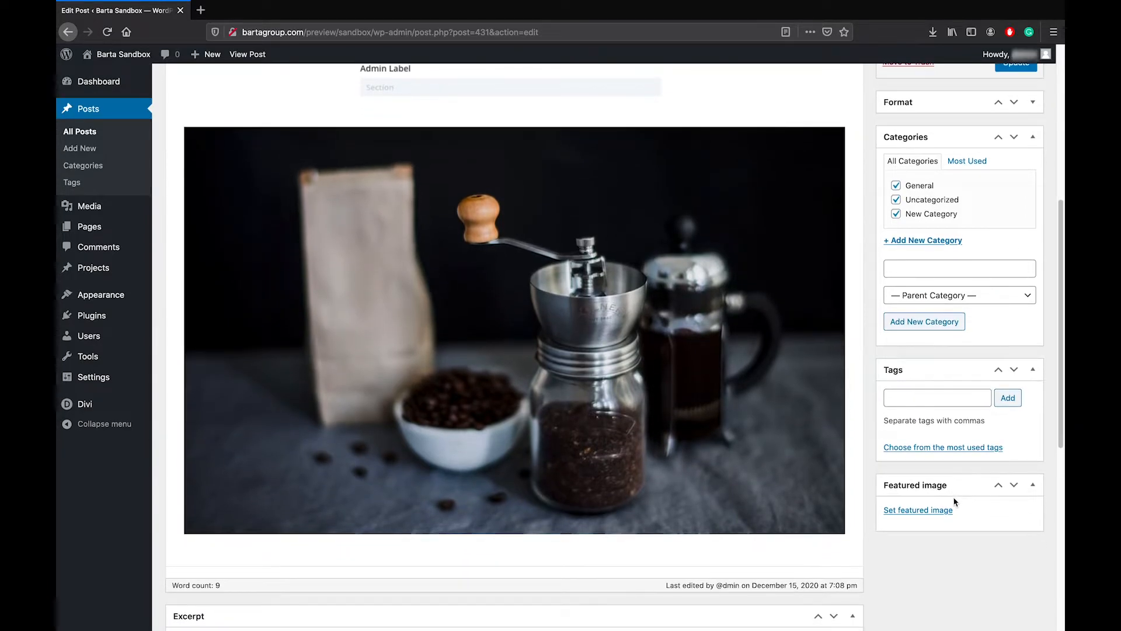
pyautogui.scroll(-1, 957, 497)
pyautogui.click(934, 492)
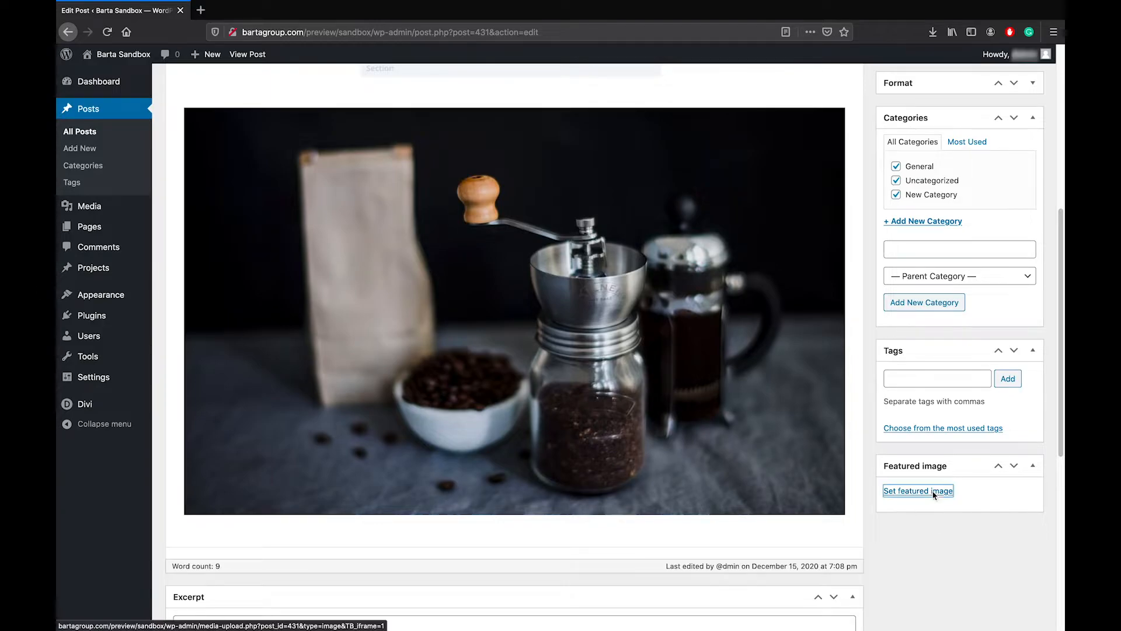
pyautogui.click(611, 177)
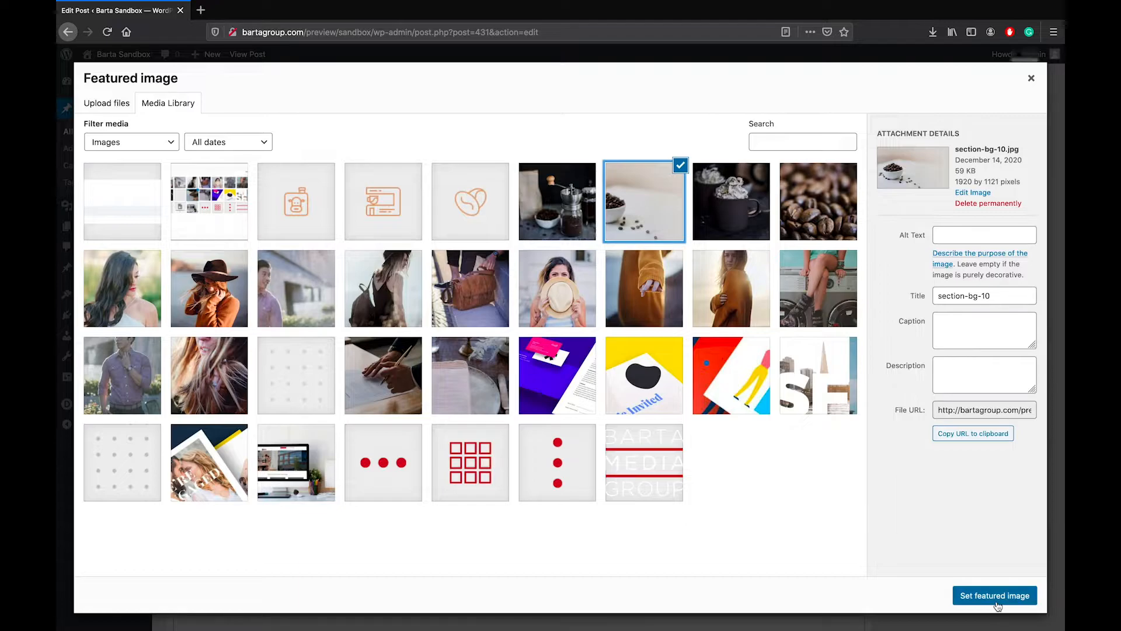
pyautogui.click(995, 596)
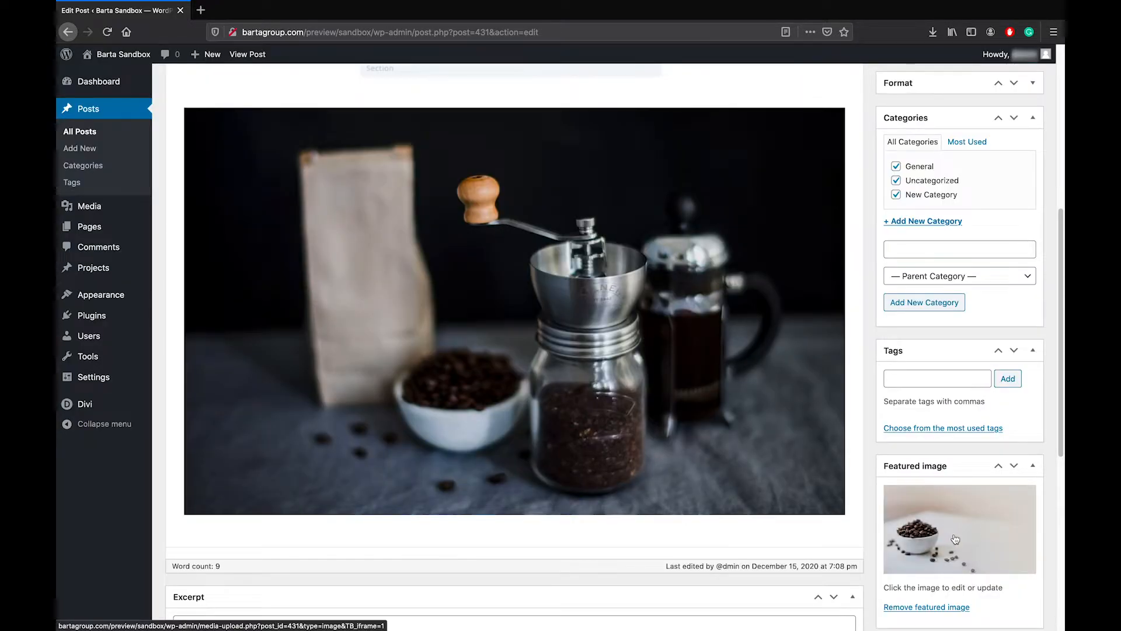
# - Update the published post with the category and featured image changes
pyautogui.scroll(-2, 943, 546)
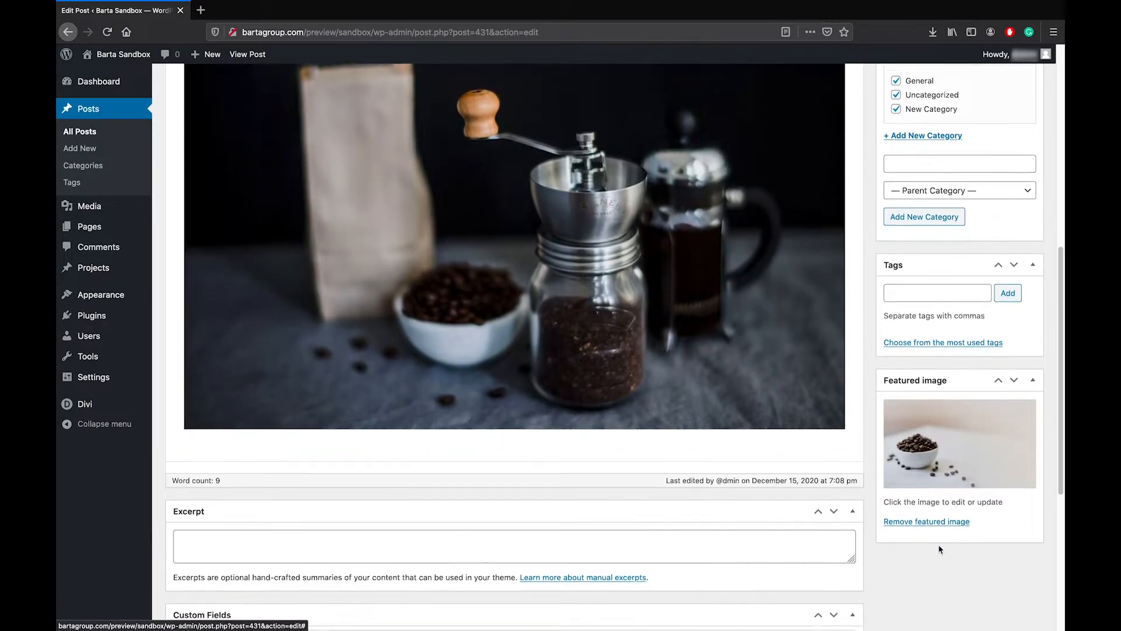
pyautogui.scroll(10, 940, 549)
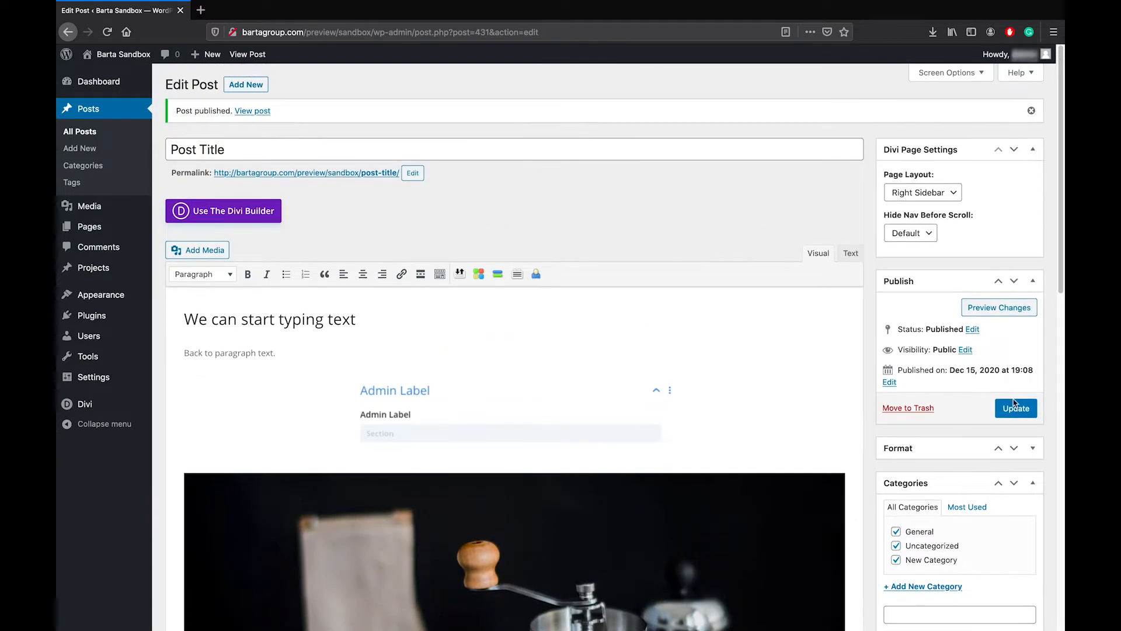
pyautogui.click(1014, 406)
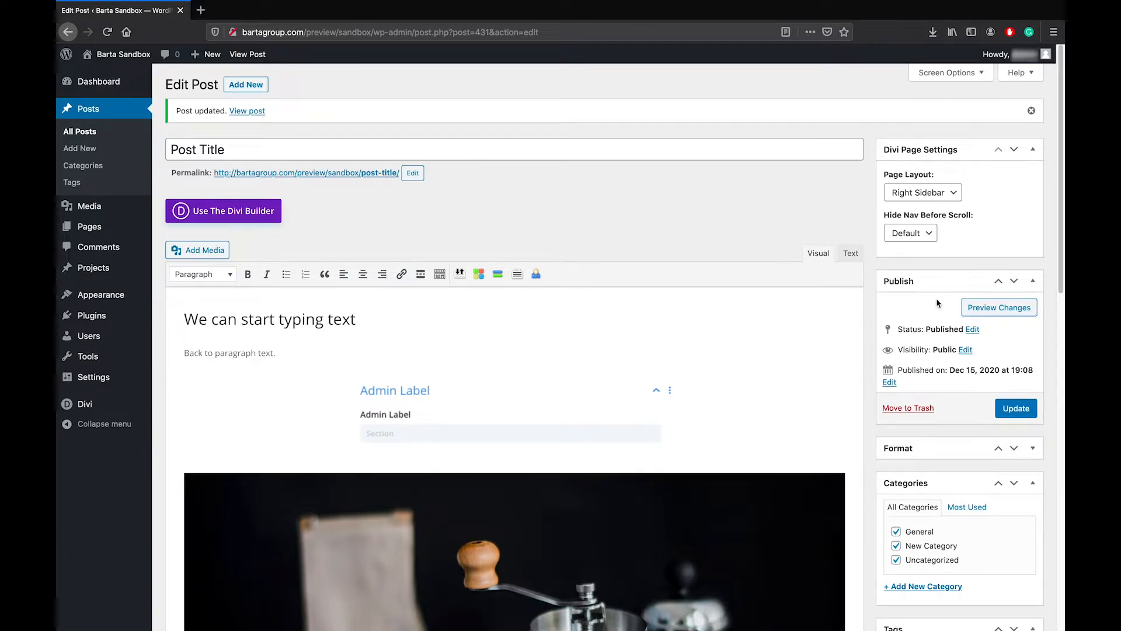
# - View the live post in a new tab, check its categories, featured image and content, and return to the editor, closing that tab
pyautogui.rightClick(254, 58)
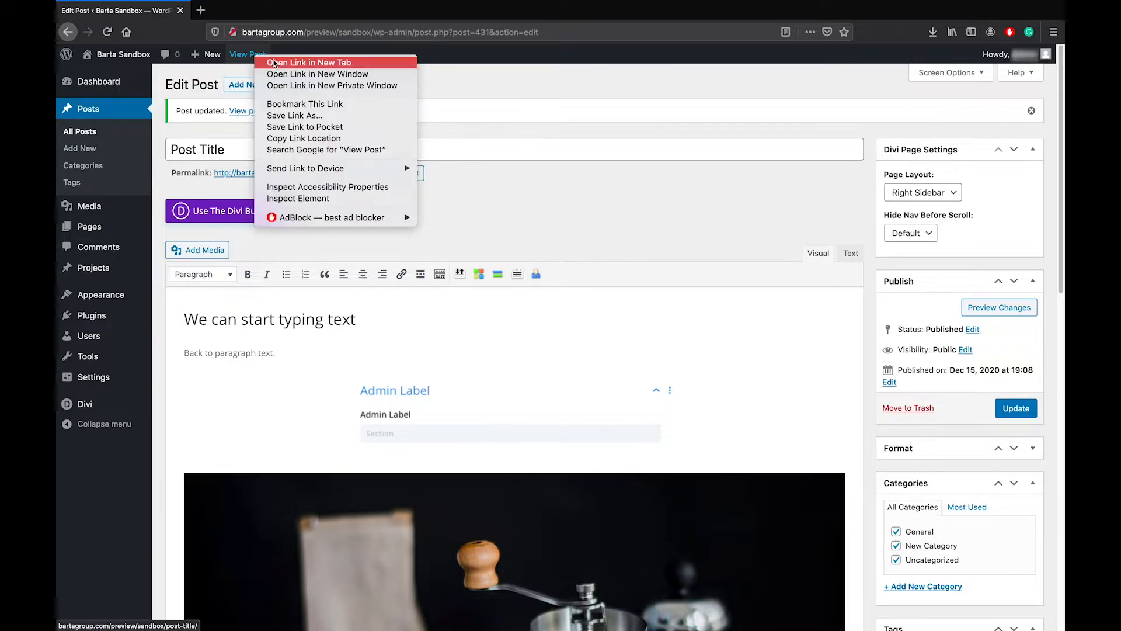
pyautogui.click(291, 62)
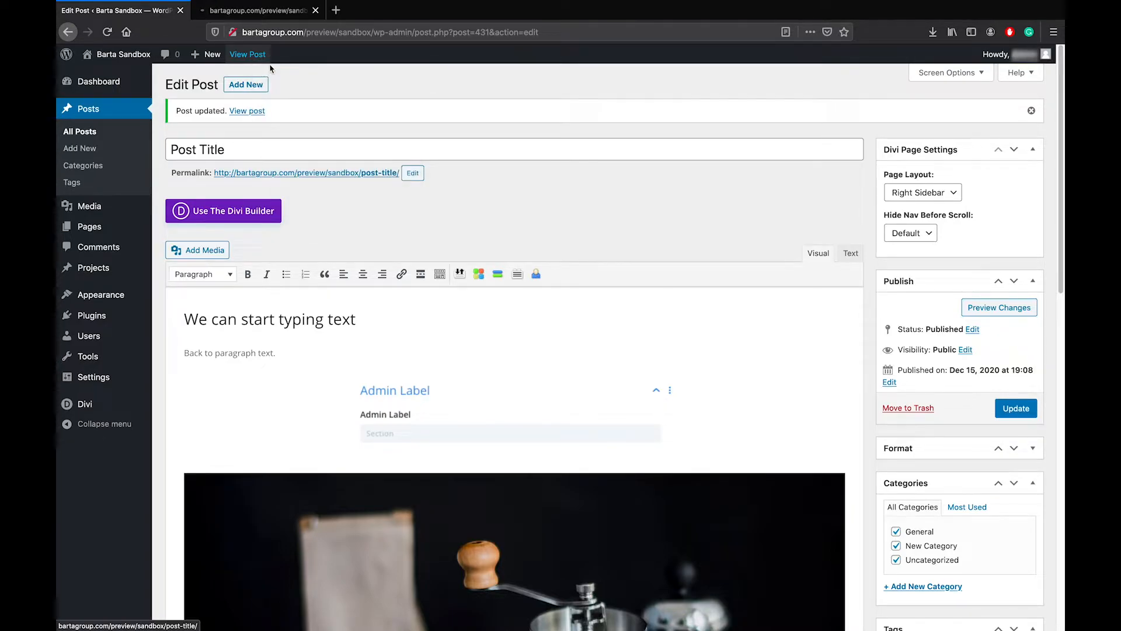
pyautogui.click(264, 12)
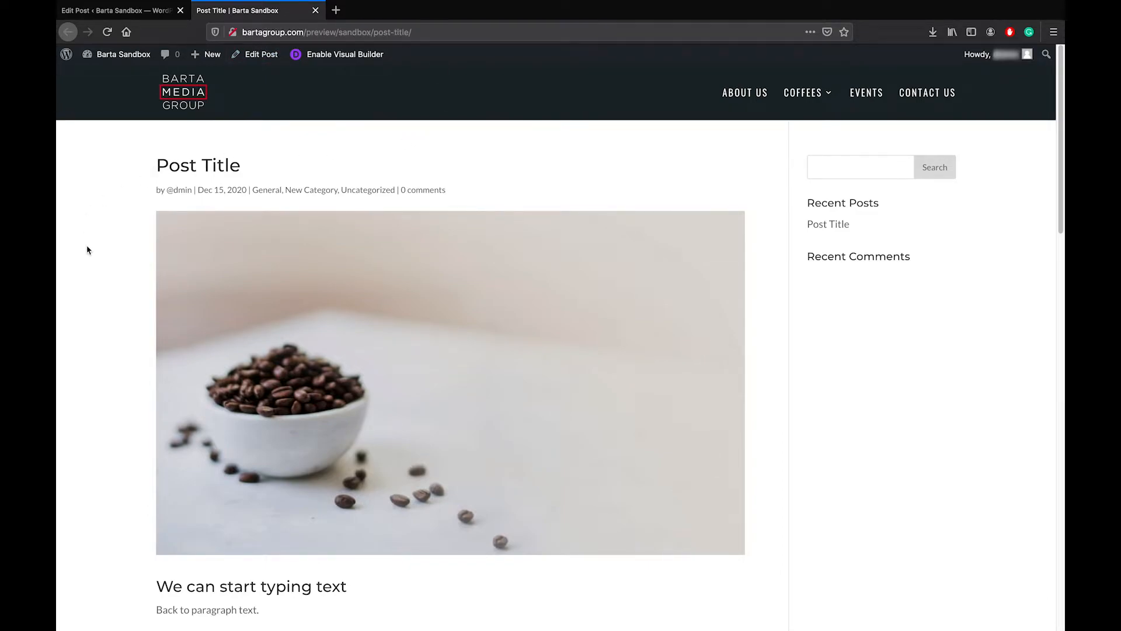
pyautogui.scroll(-5, 267, 368)
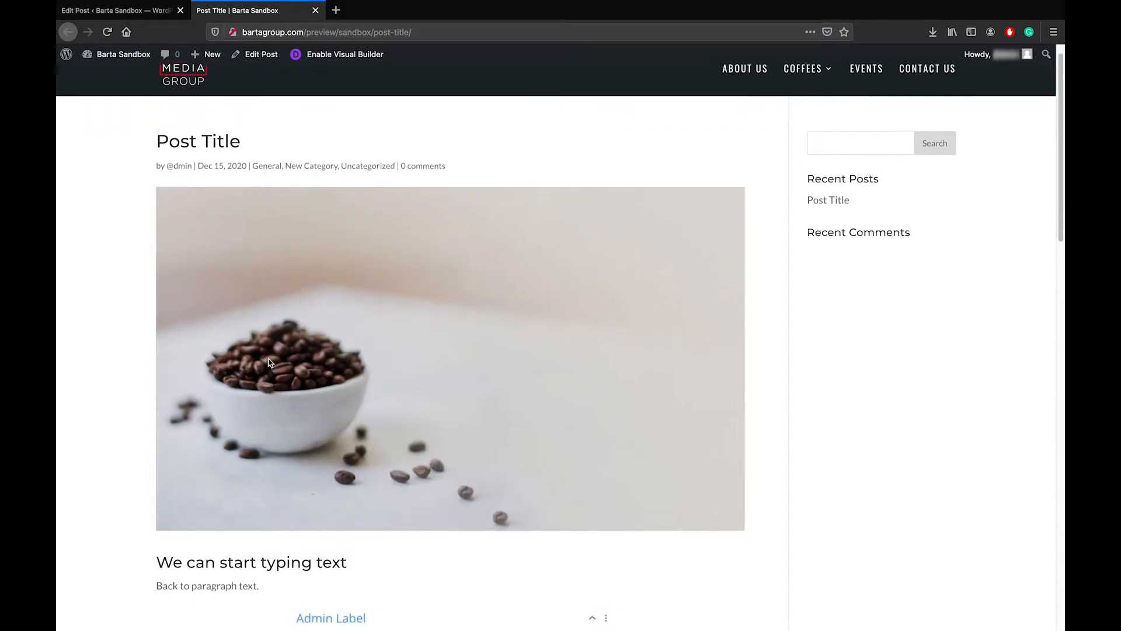
pyautogui.scroll(-3, 393, 503)
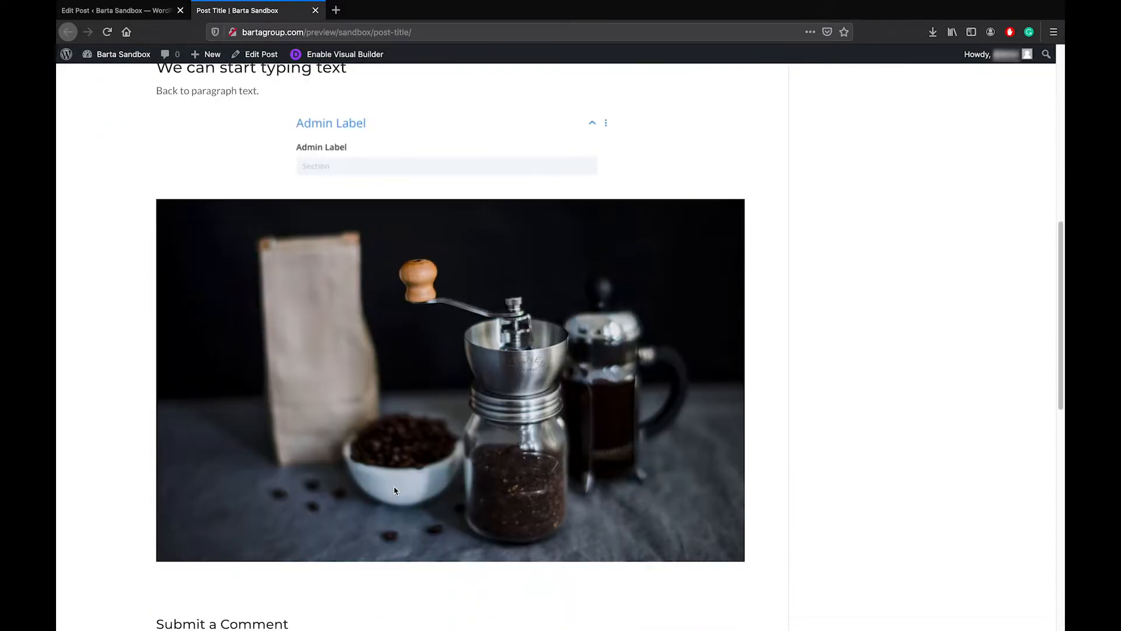
pyautogui.scroll(10, 210, 485)
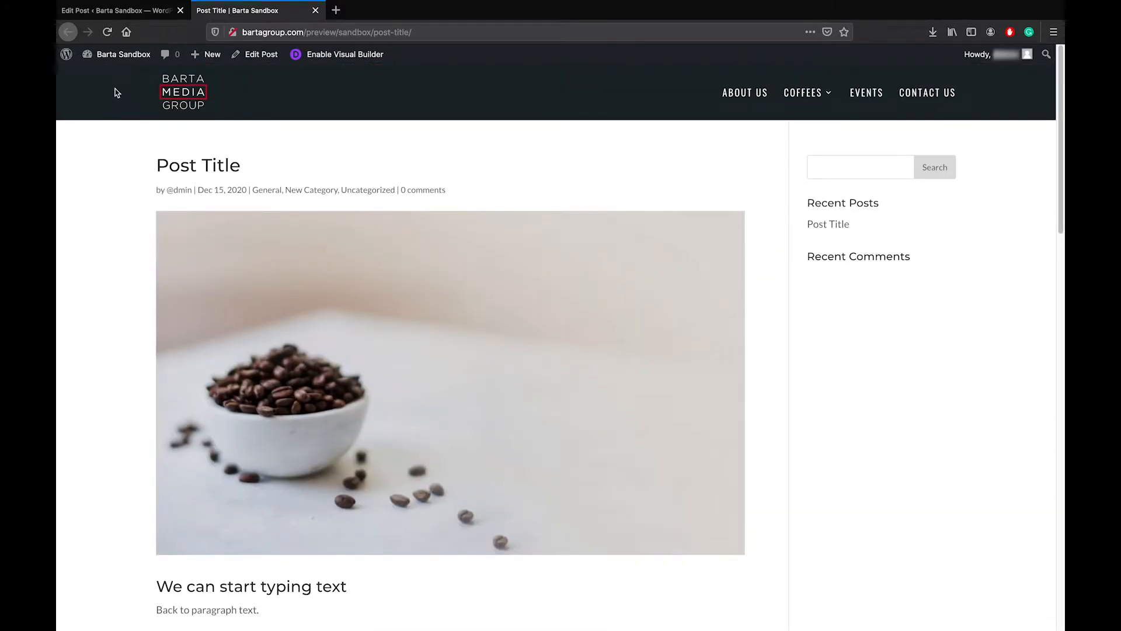
pyautogui.click(117, 13)
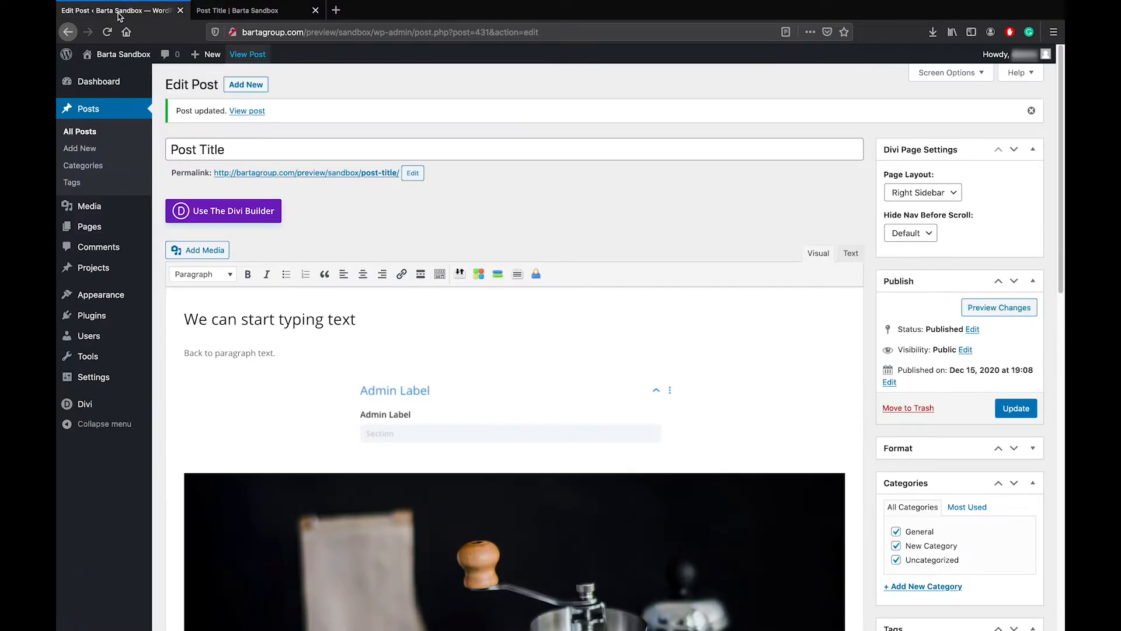
pyautogui.click(315, 11)
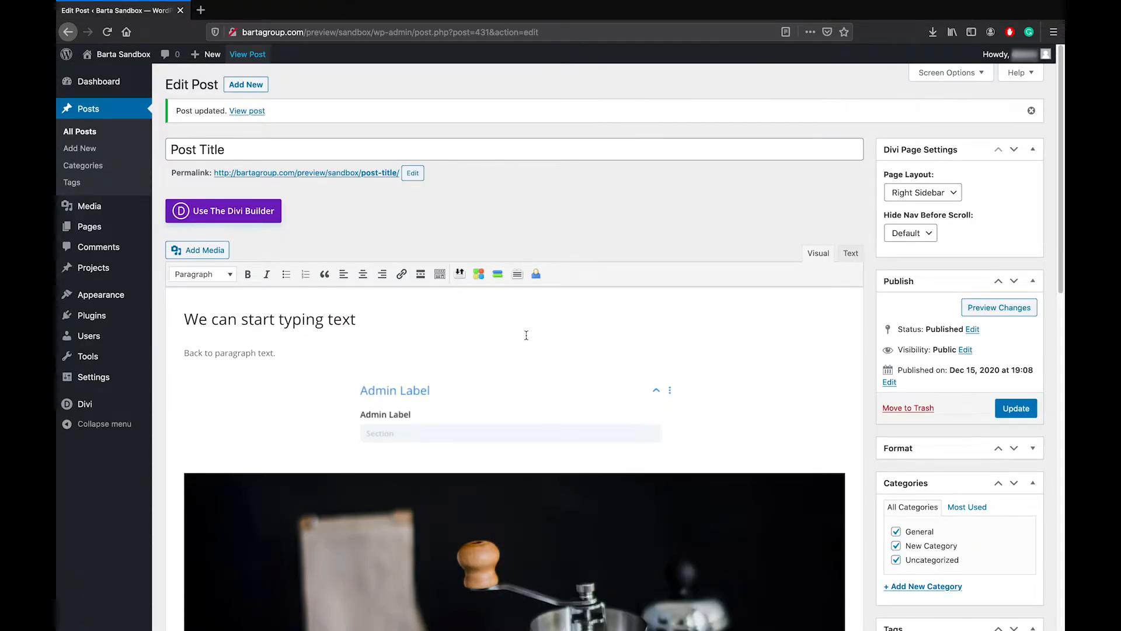
# - Review the site's post categories page and the post tags page
pyautogui.scroll(-7, 526, 335)
pyautogui.scroll(2, 527, 338)
pyautogui.scroll(5, 526, 337)
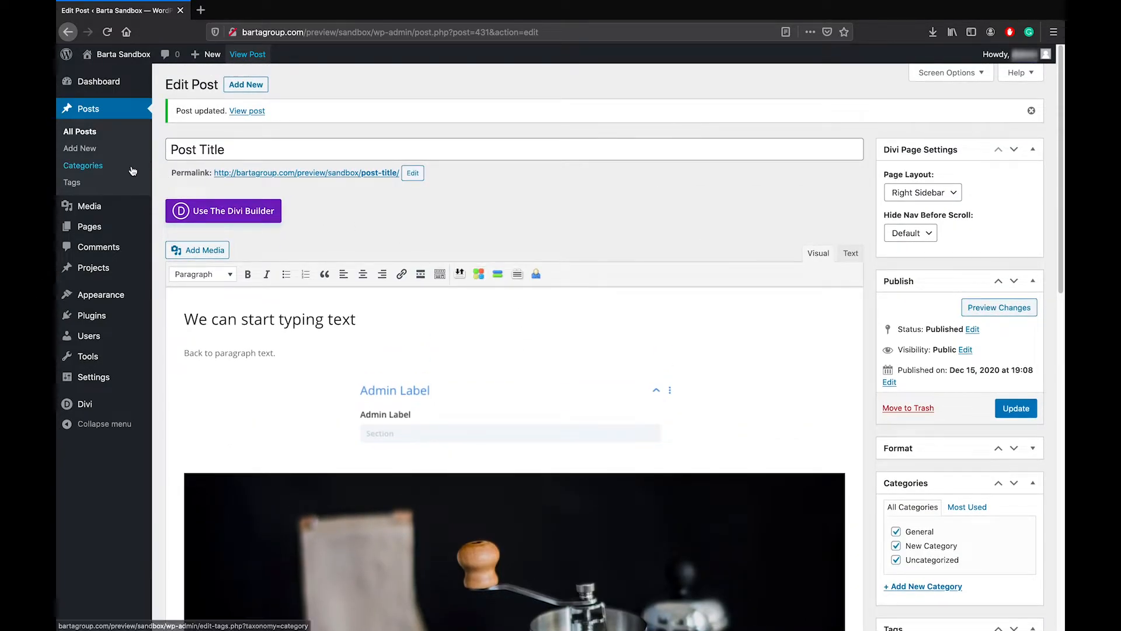
pyautogui.click(88, 170)
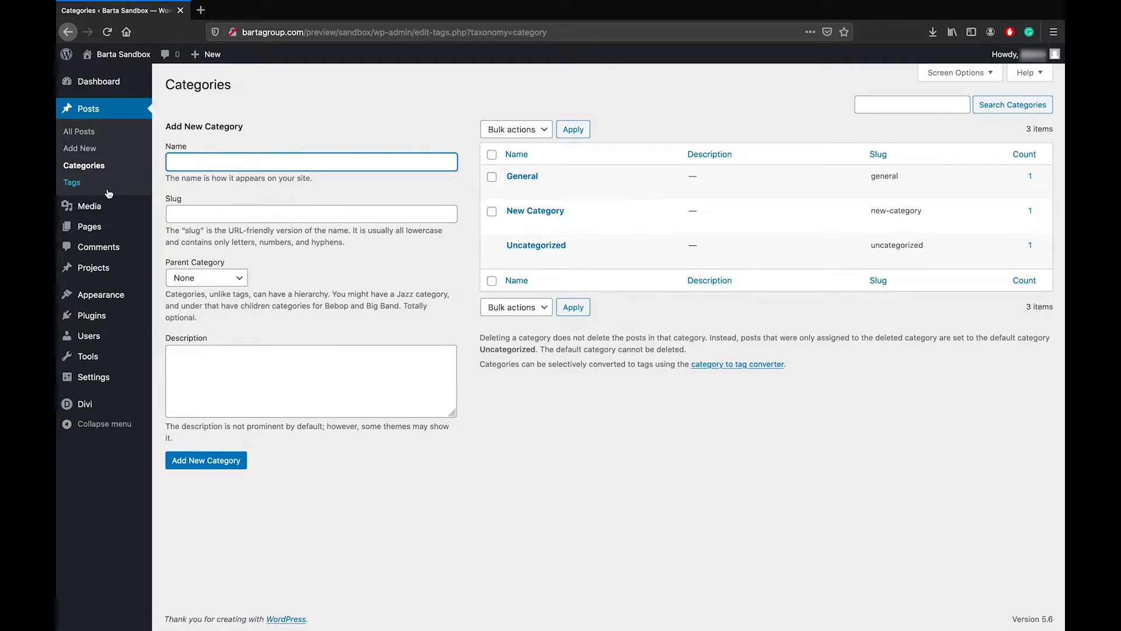
pyautogui.click(72, 182)
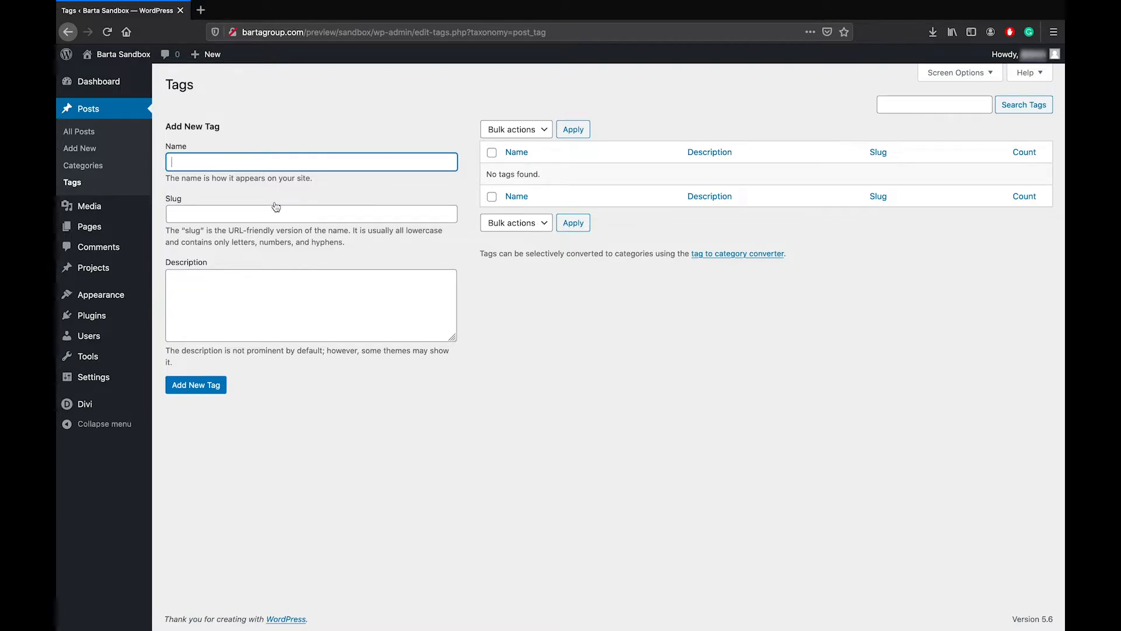
# - Open the media library, view its files as a list, and switch back to the grid view
pyautogui.click(86, 208)
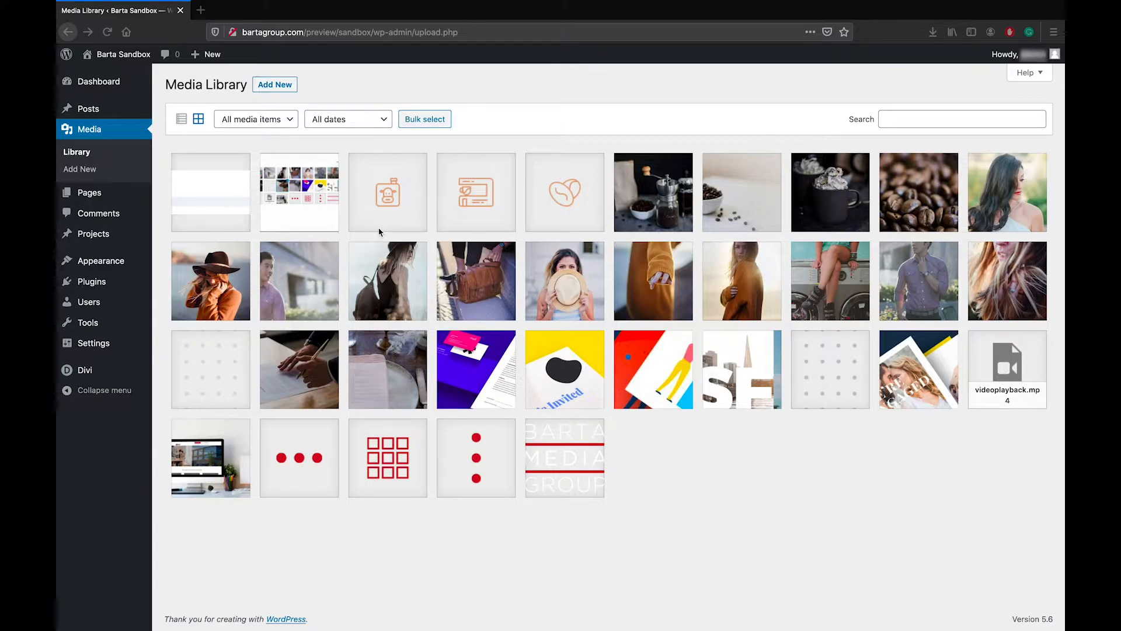
pyautogui.click(183, 124)
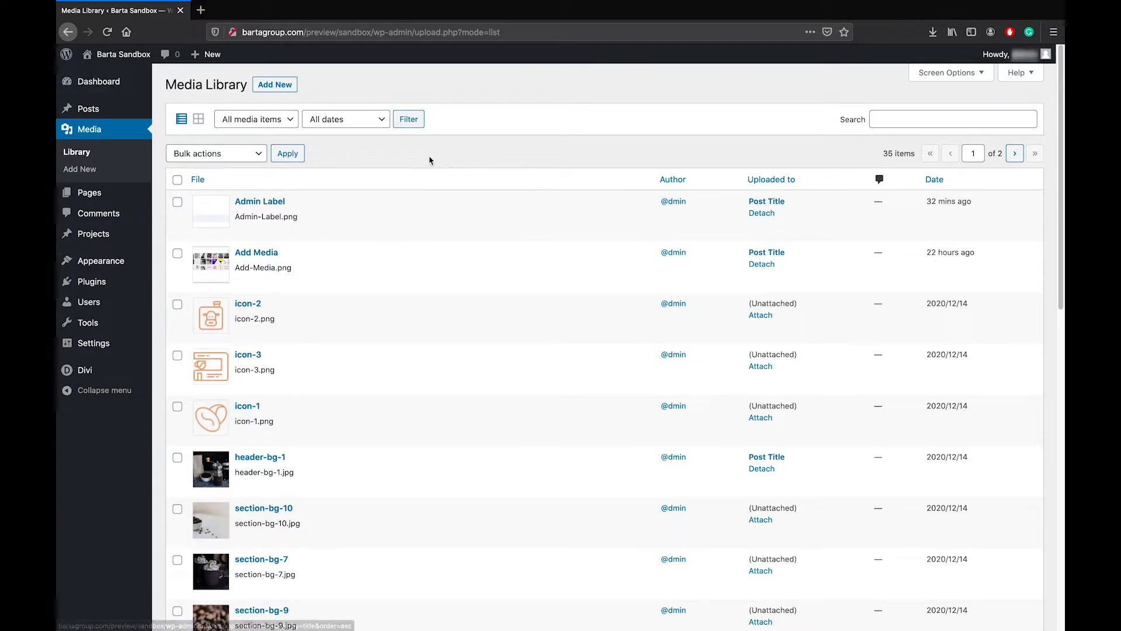
pyautogui.click(199, 120)
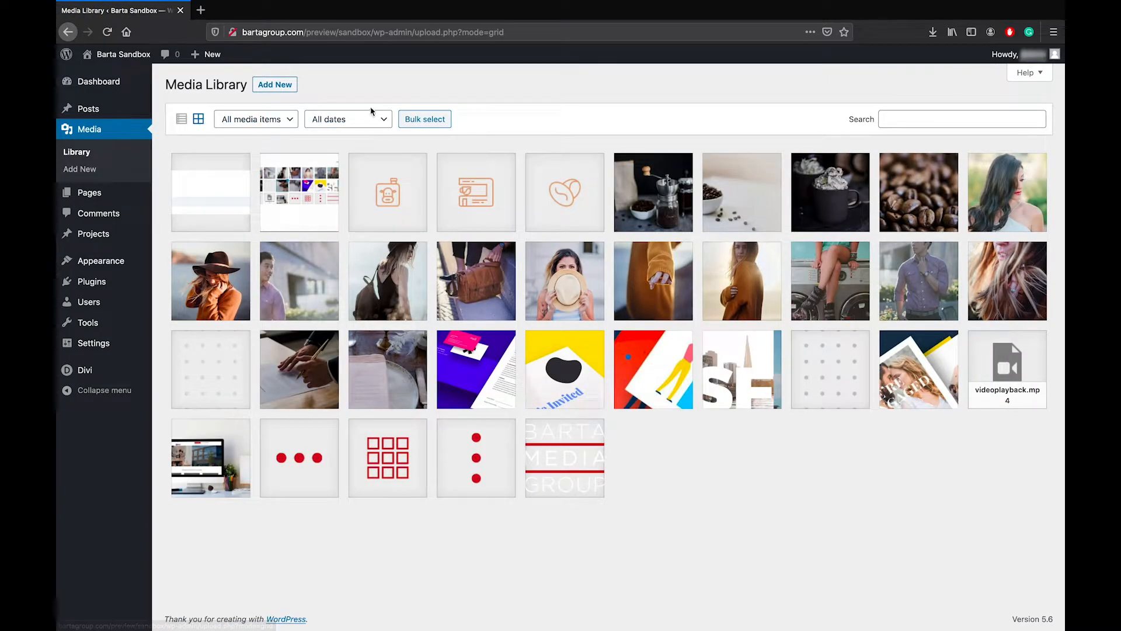
# - Crop the coffee grinder image to a selection of about 1274 by 886 pixels, and undo the crop
pyautogui.click(643, 180)
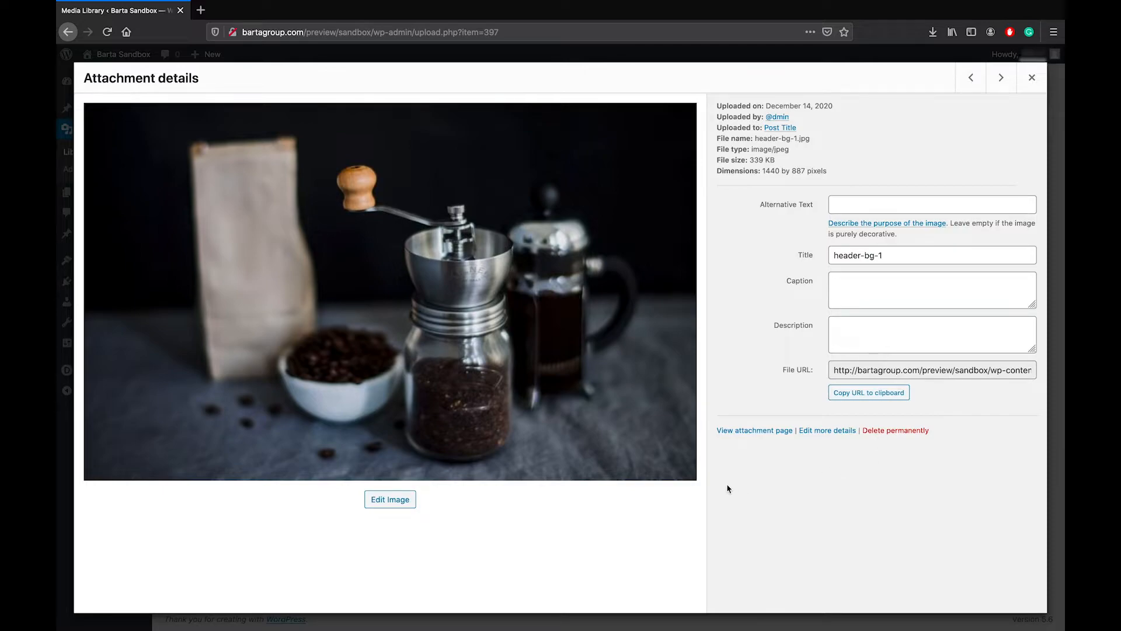
pyautogui.click(392, 503)
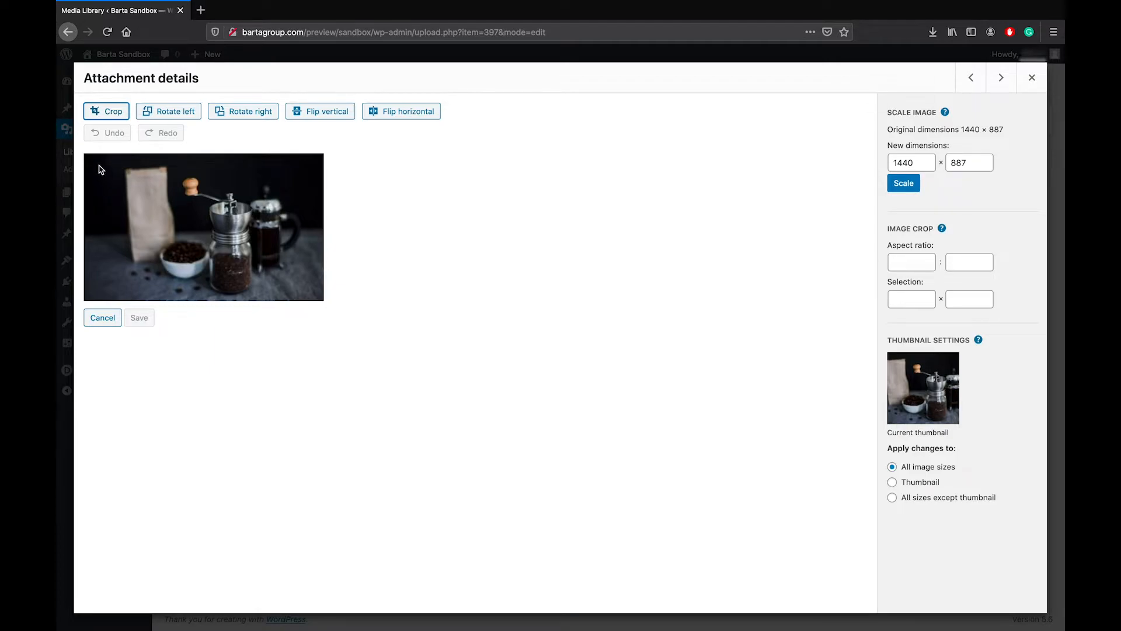
pyautogui.moveTo(98, 166); pyautogui.dragTo(331, 310)
pyautogui.moveTo(222, 166); pyautogui.dragTo(213, 146)
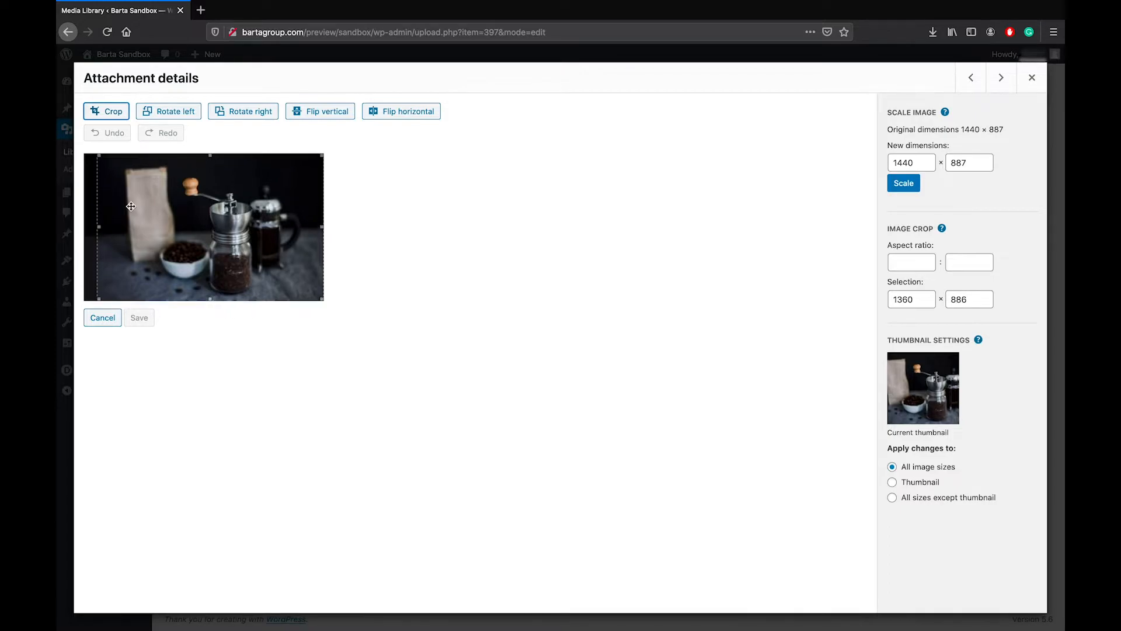
pyautogui.moveTo(99, 226); pyautogui.dragTo(113, 233)
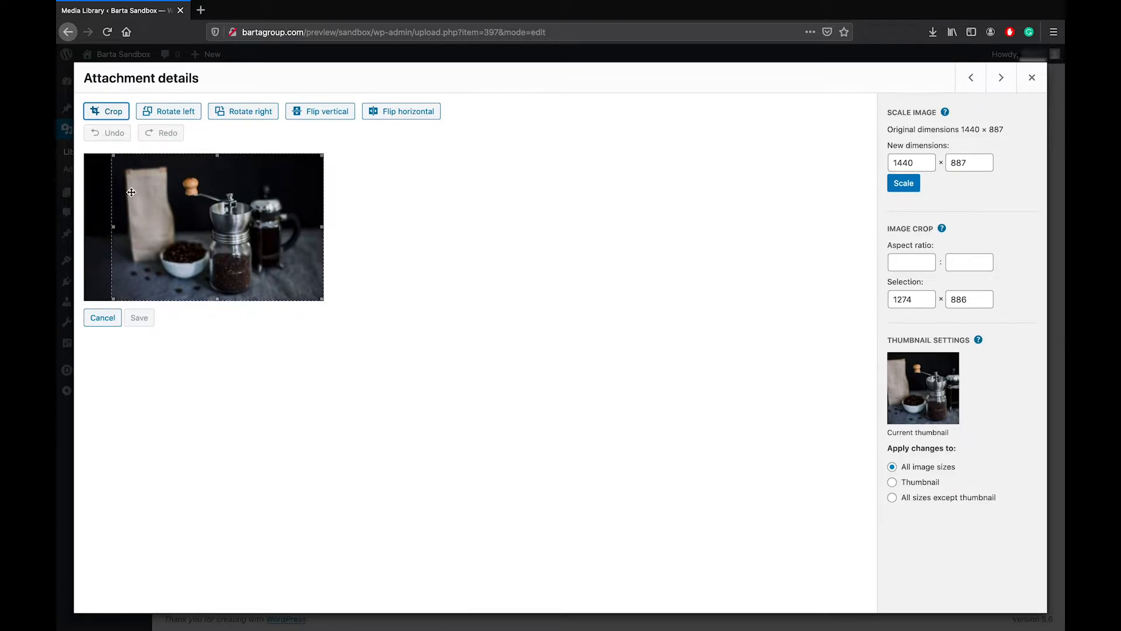
pyautogui.click(113, 115)
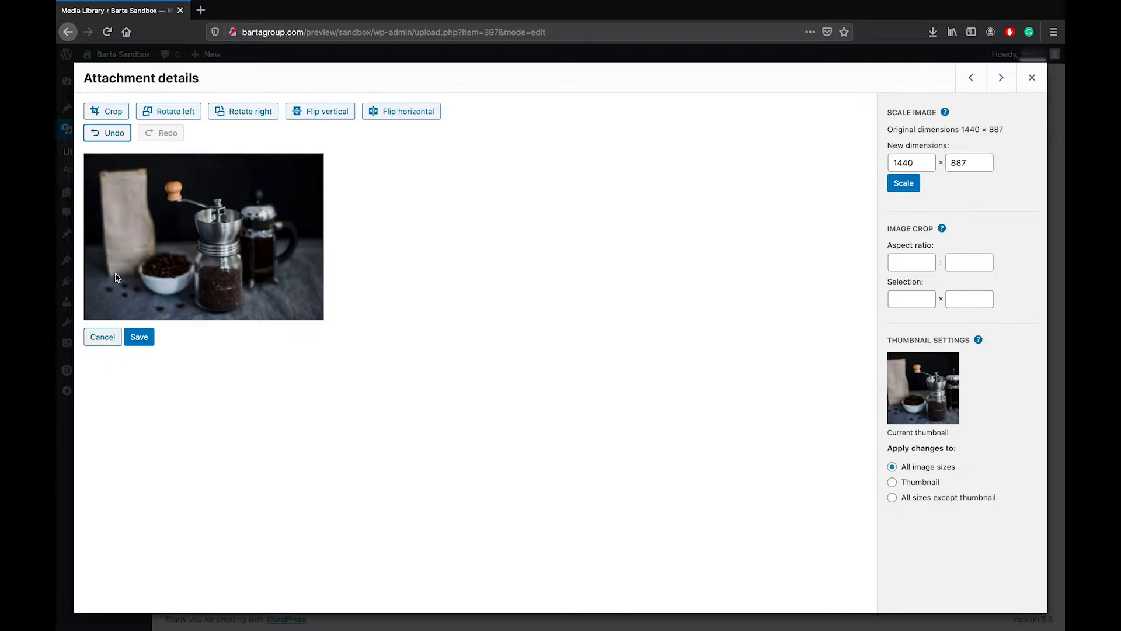
pyautogui.click(109, 134)
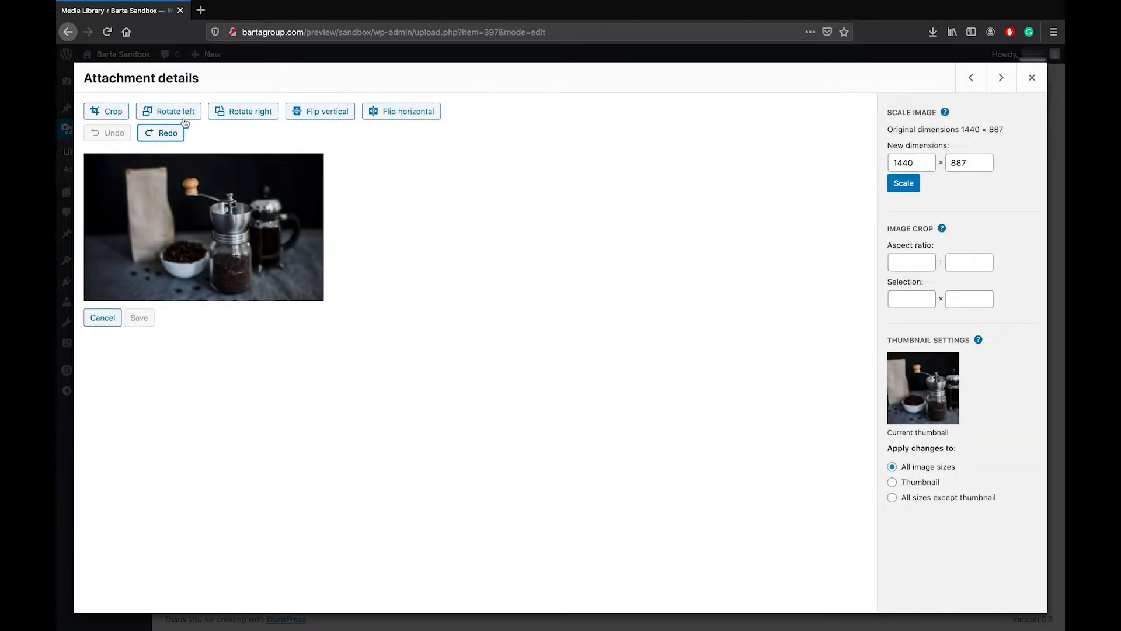
# - Rotate the coffee grinder image left and flip it vertically, and undo both changes
pyautogui.click(182, 114)
pyautogui.click(320, 114)
pyautogui.click(110, 134)
pyautogui.click(109, 136)
# - Scale the coffee grinder image to 1000 by 616 pixels
pyautogui.click(910, 162)
pyautogui.moveTo(897, 164); pyautogui.dragTo(912, 164)
pyautogui.write('000')
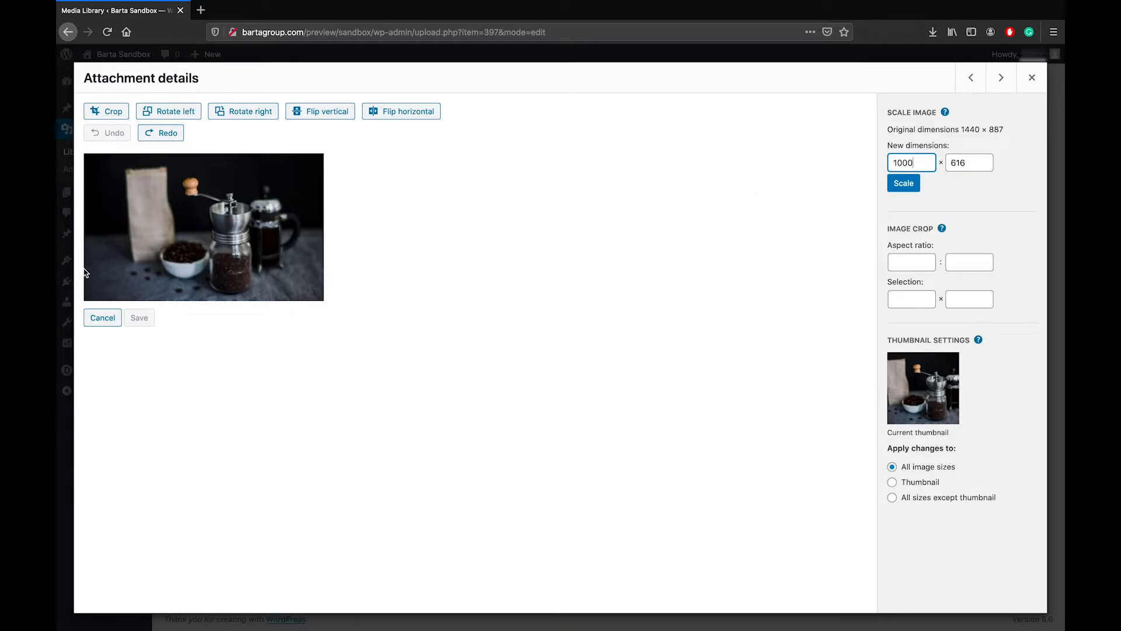
pyautogui.click(910, 185)
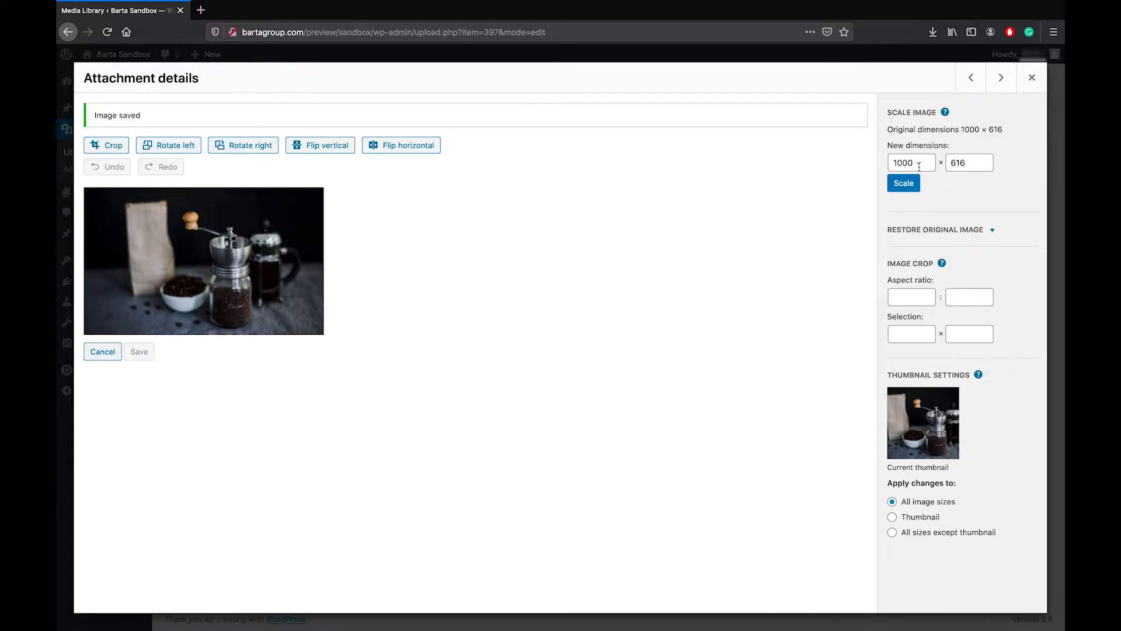
# - Restore the original coffee grinder image and close its attachment details
pyautogui.click(918, 233)
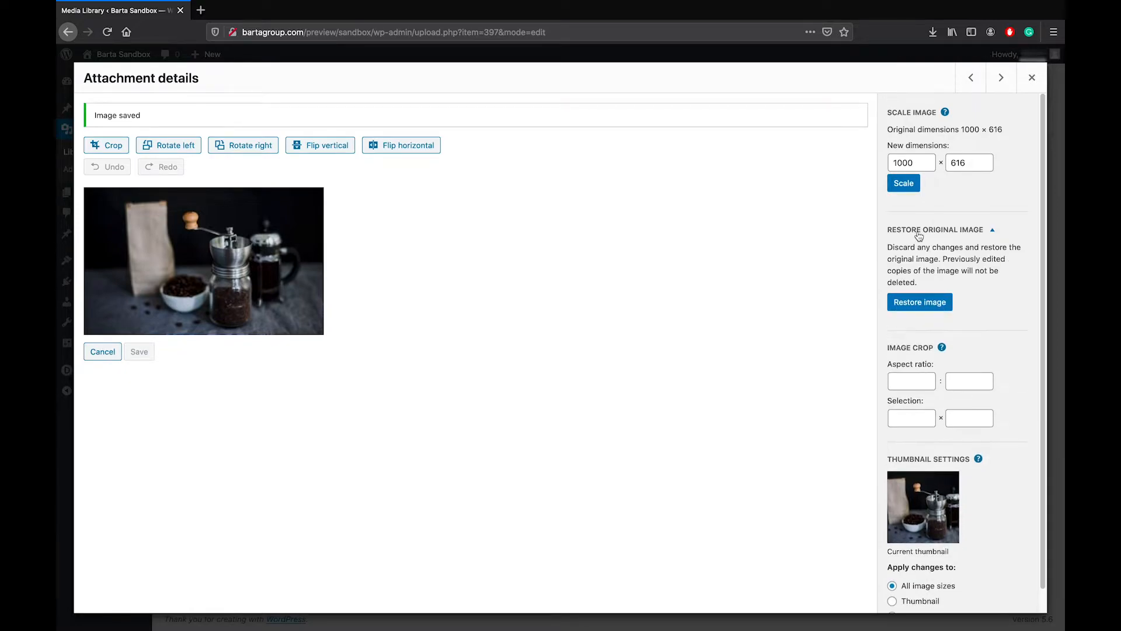
pyautogui.click(915, 303)
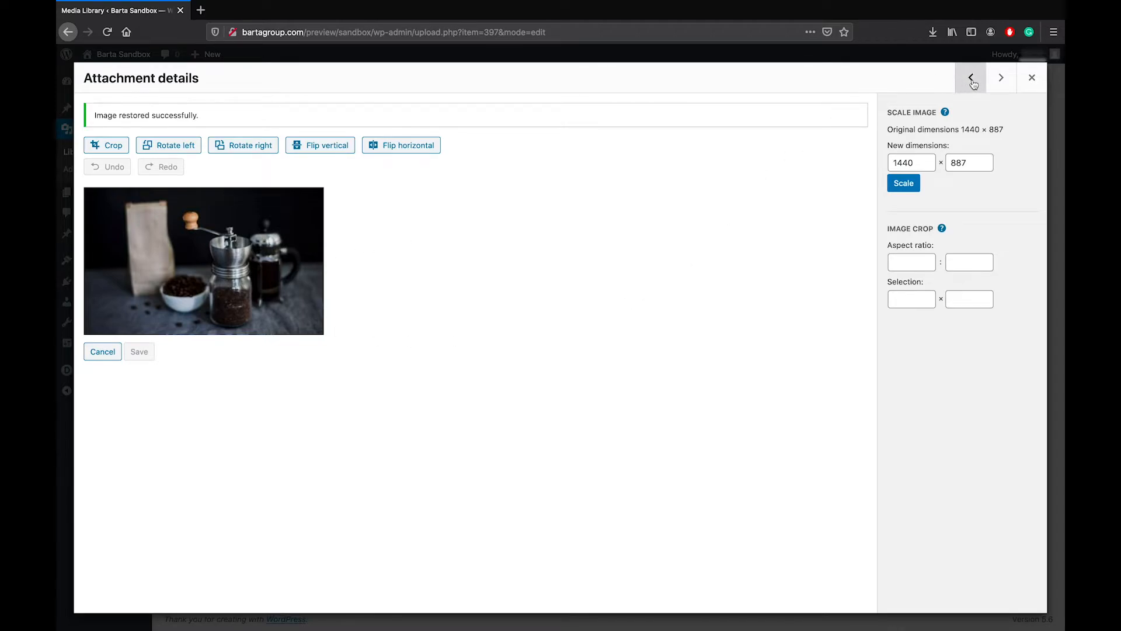
pyautogui.click(1033, 83)
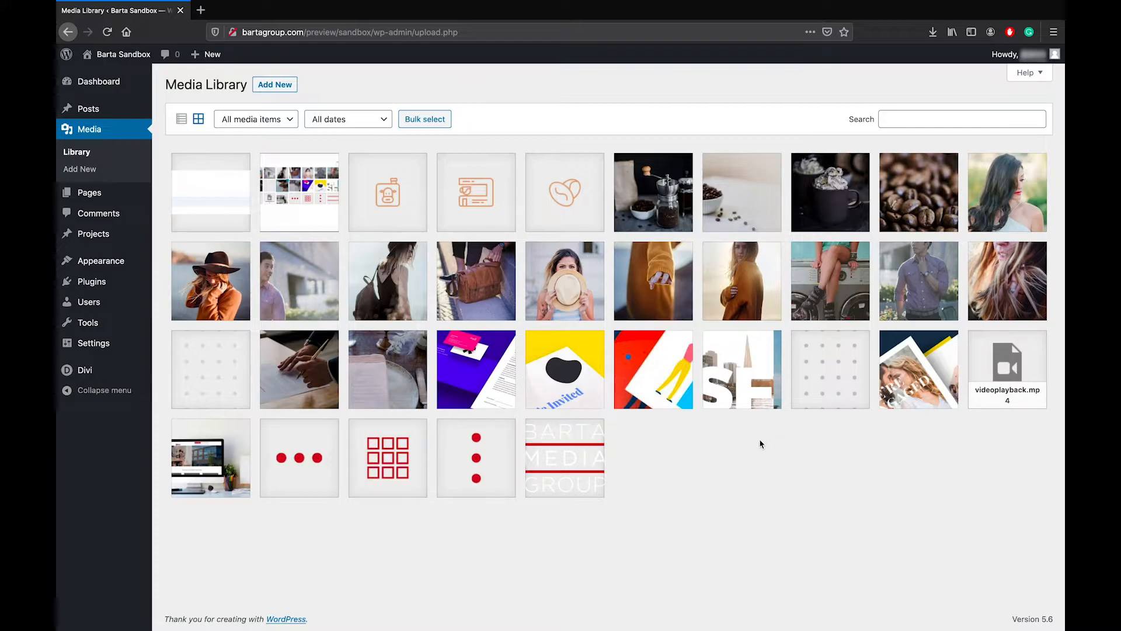
# - Upload the Background image file from the desktop to the media library and check its attachment details
pyautogui.click(276, 88)
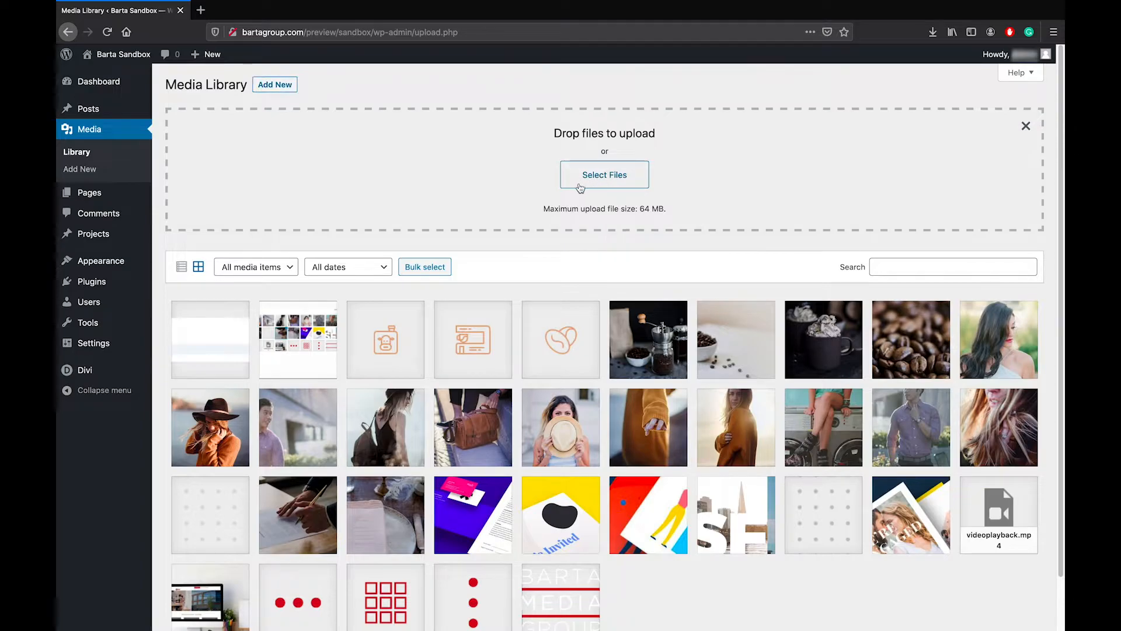
pyautogui.click(579, 188)
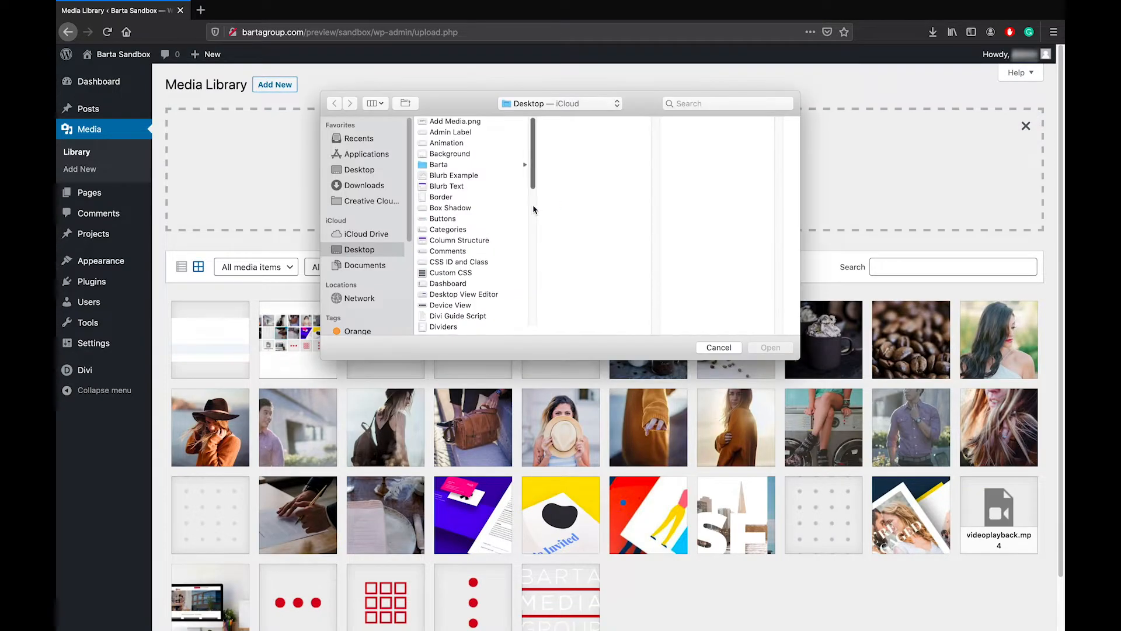
pyautogui.click(459, 154)
pyautogui.click(775, 353)
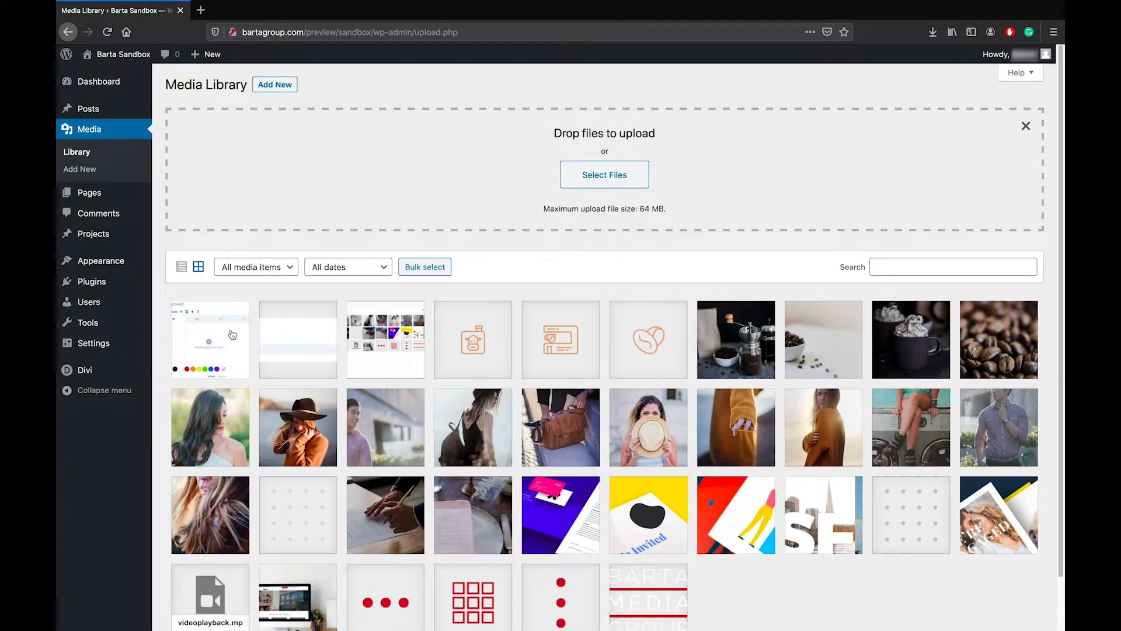
pyautogui.click(1026, 126)
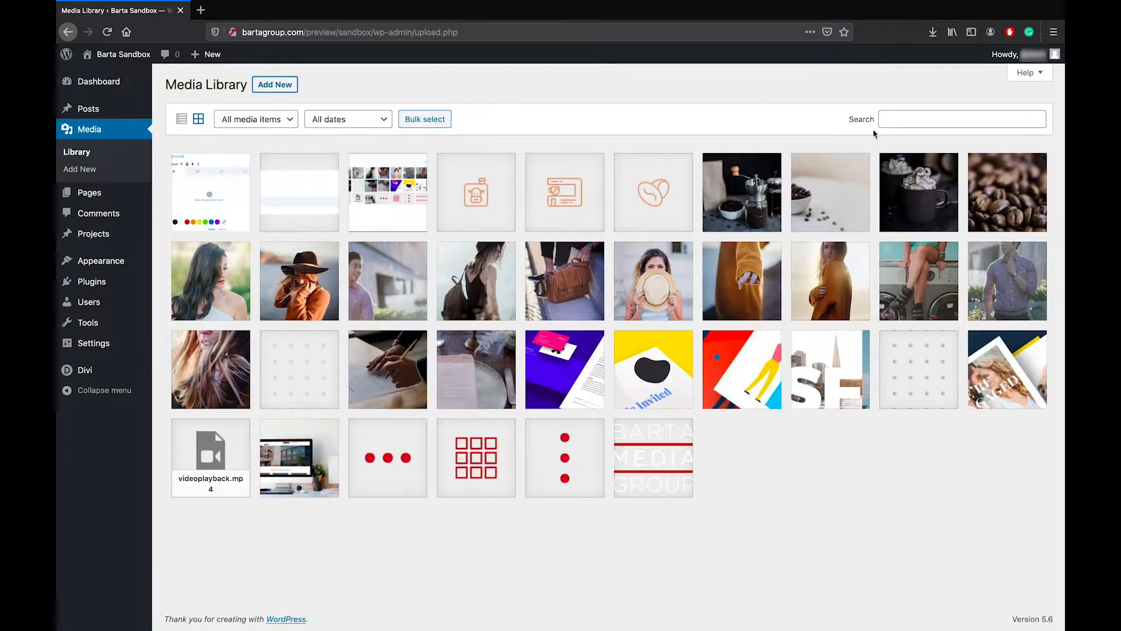
pyautogui.click(189, 187)
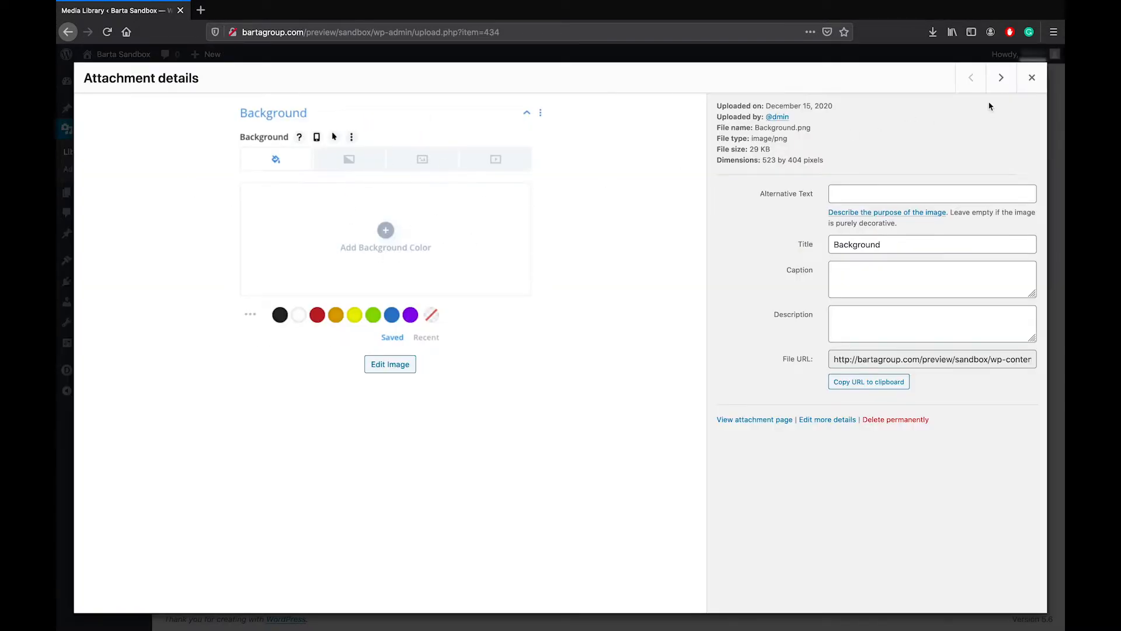
pyautogui.click(1032, 77)
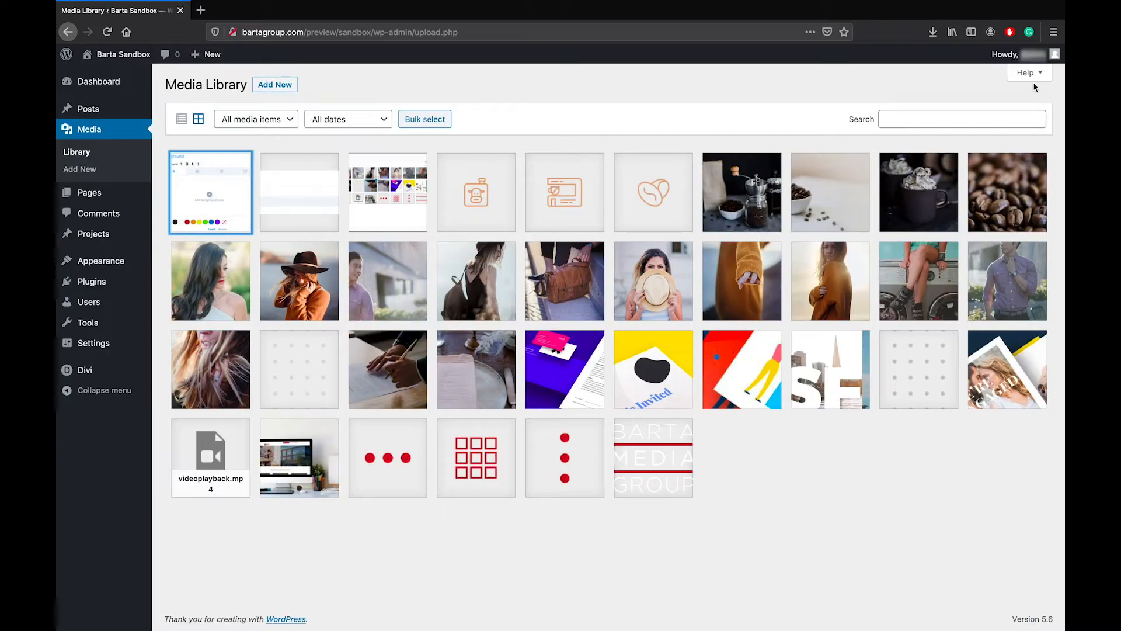
# - Permanently delete the uploaded Background image from the media library
pyautogui.click(206, 191)
pyautogui.click(895, 420)
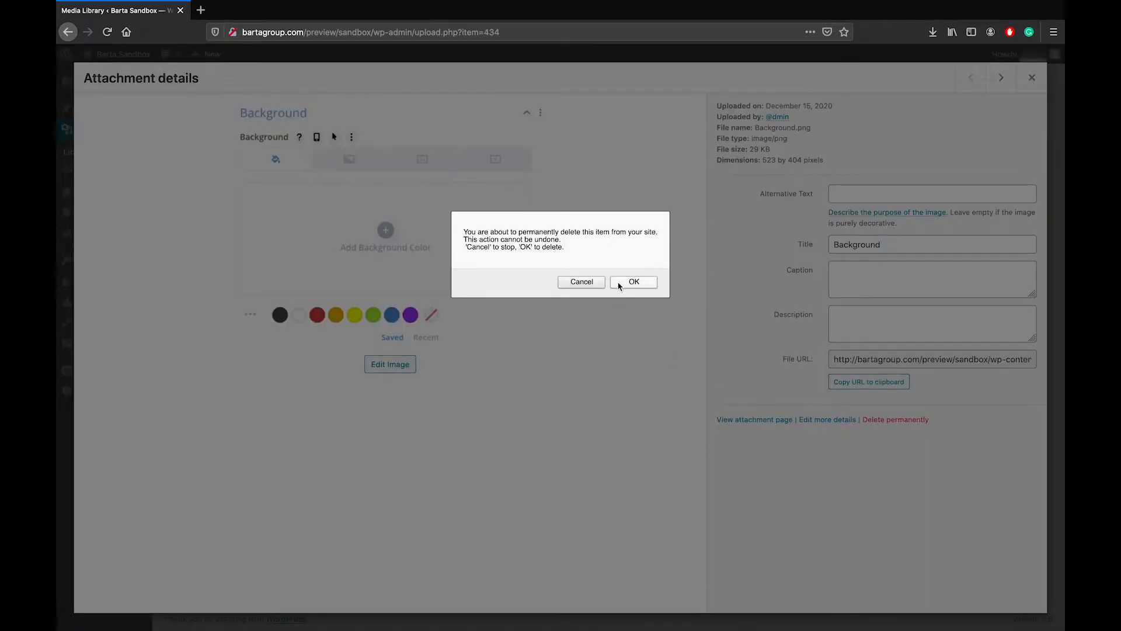
pyautogui.click(633, 282)
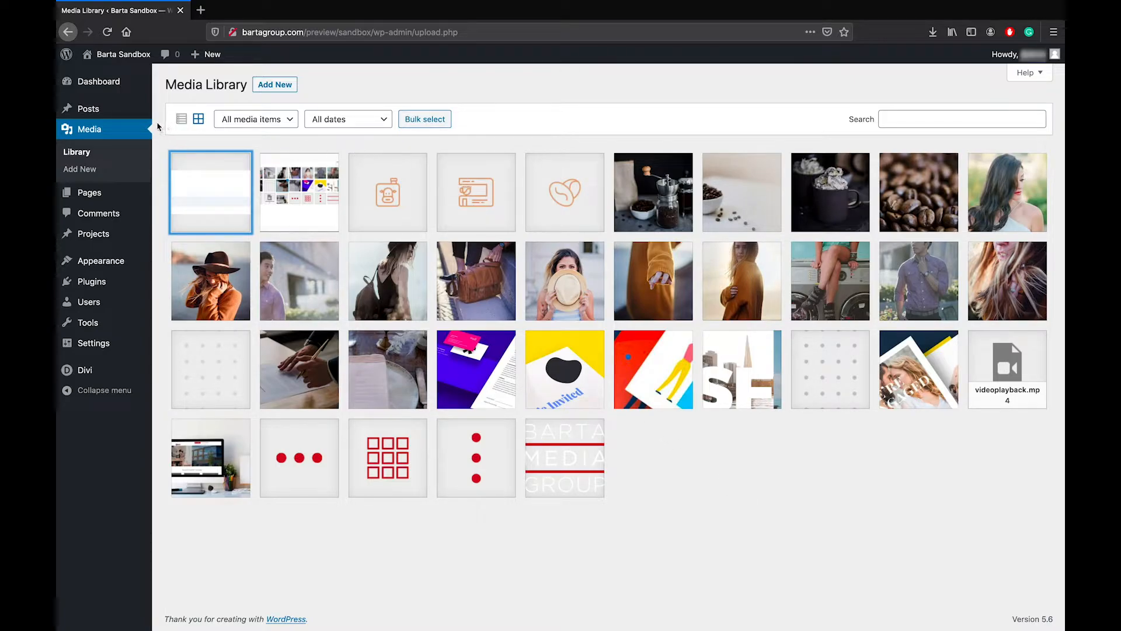
# - Open Example Page from the site's list of pages and switch to building it on the front end
pyautogui.click(104, 160)
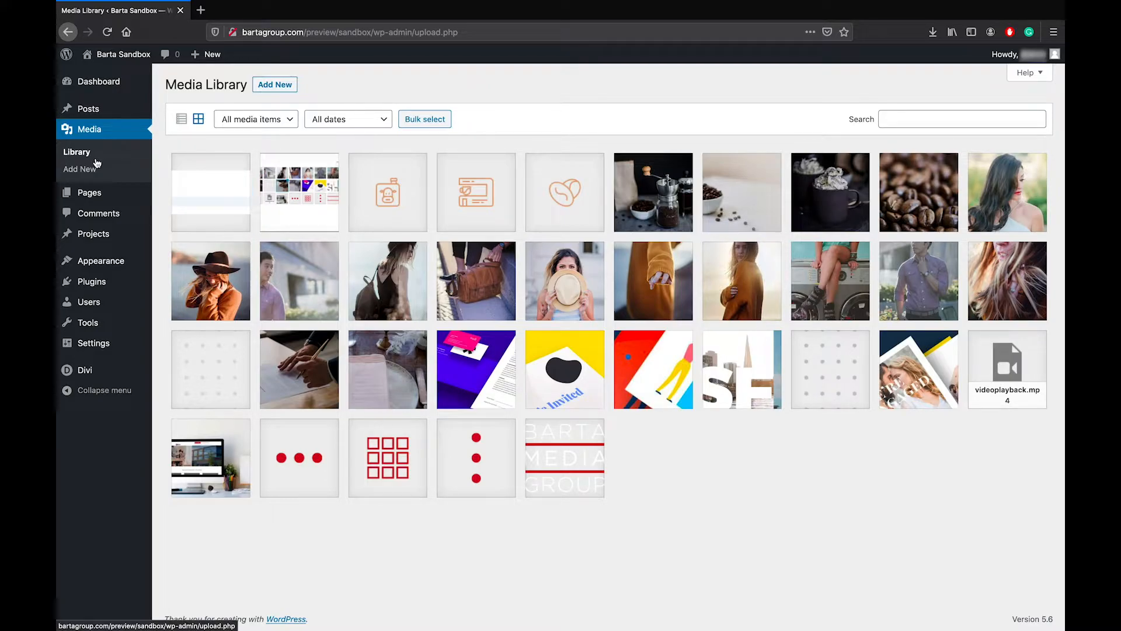
pyautogui.click(89, 193)
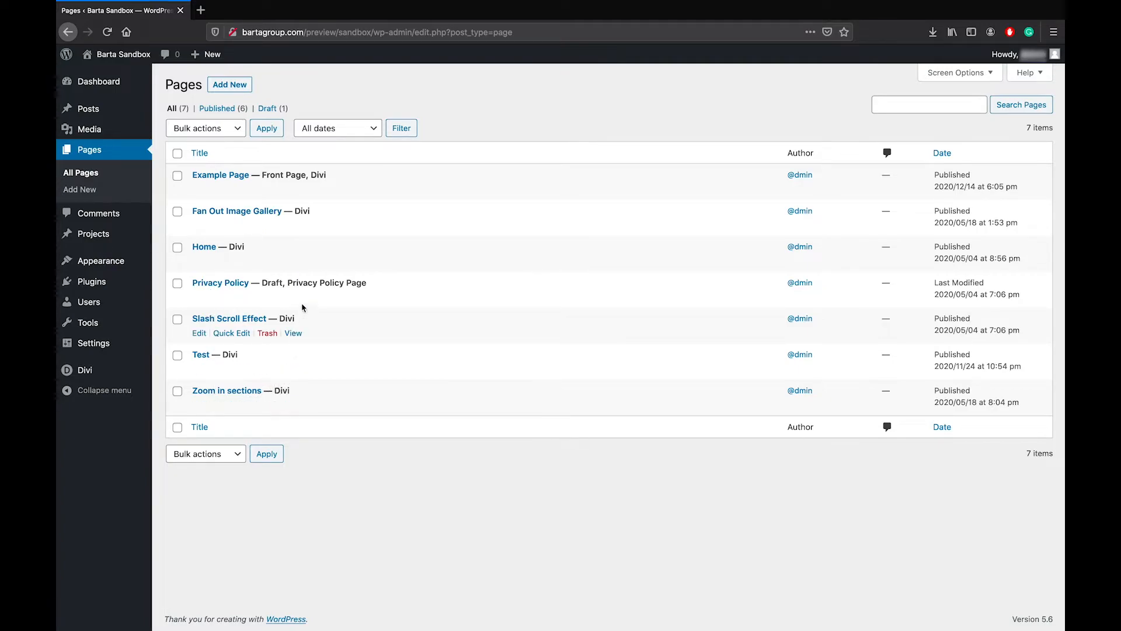
pyautogui.click(226, 177)
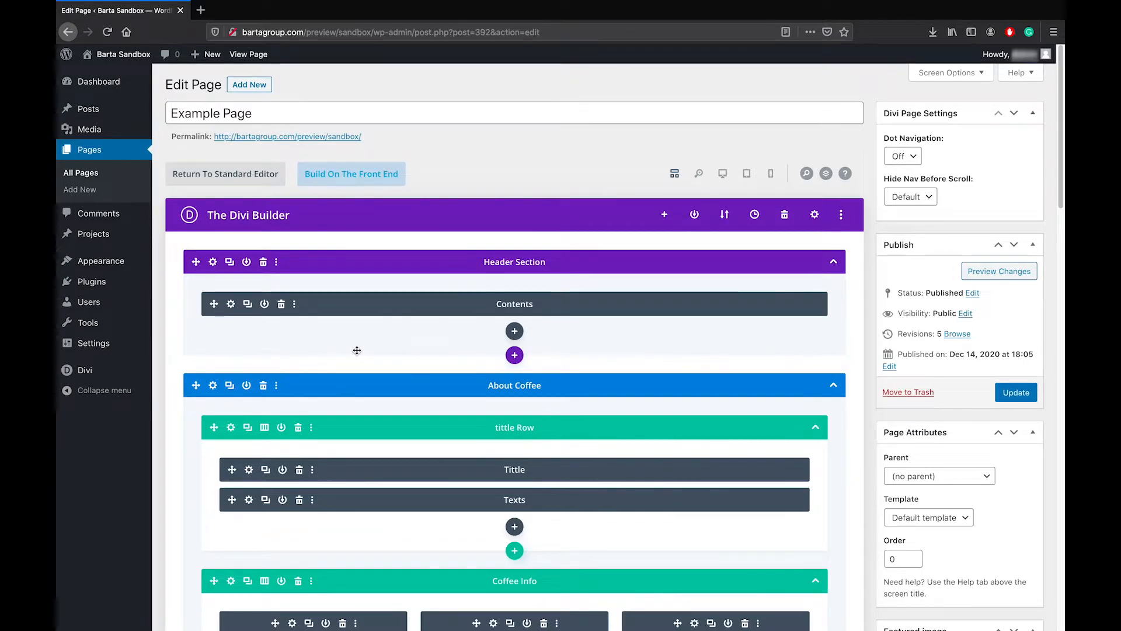
pyautogui.scroll(-1, 357, 350)
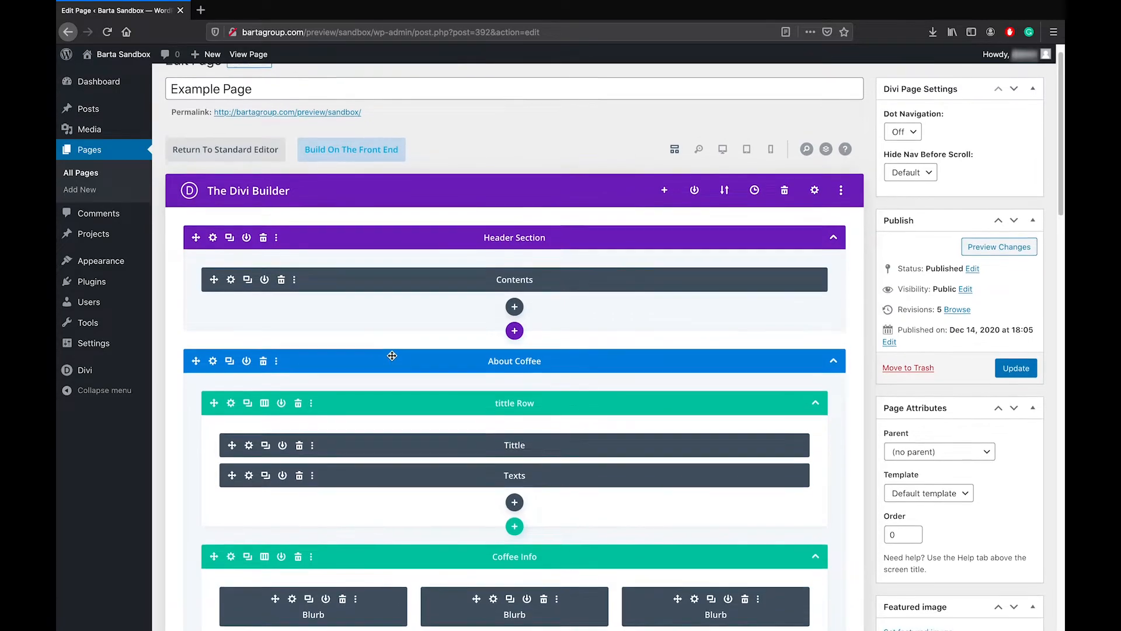
pyautogui.scroll(1, 392, 355)
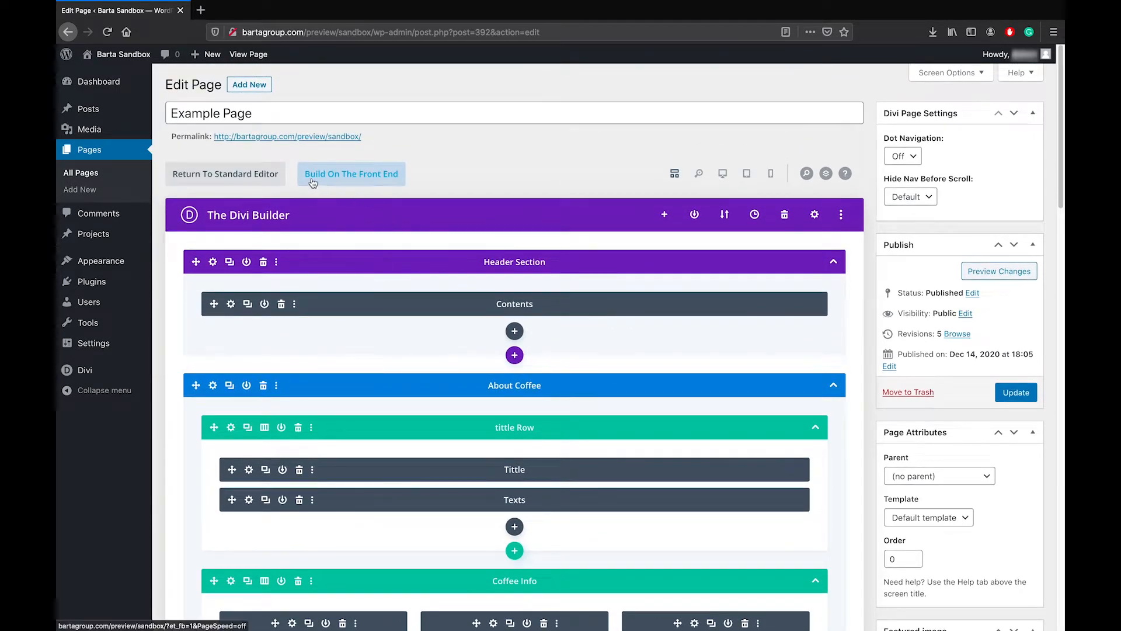
pyautogui.click(356, 175)
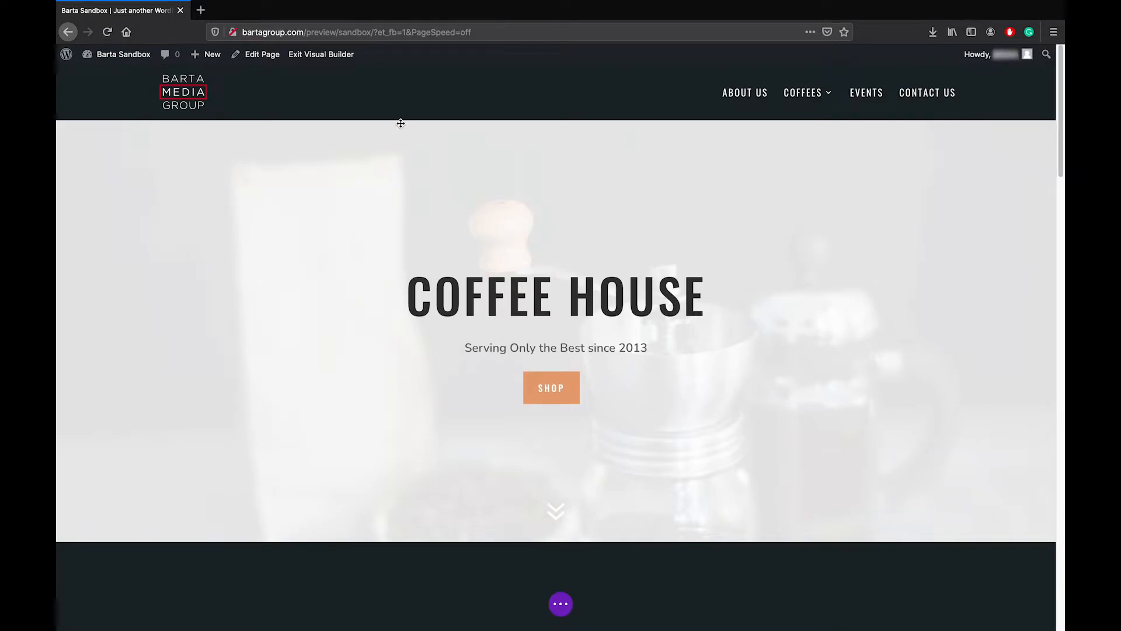
# - Open the settings of the Coffee House fullwidth header module, then narrow and move the settings window to uncover the heading
pyautogui.moveTo(404, 151)
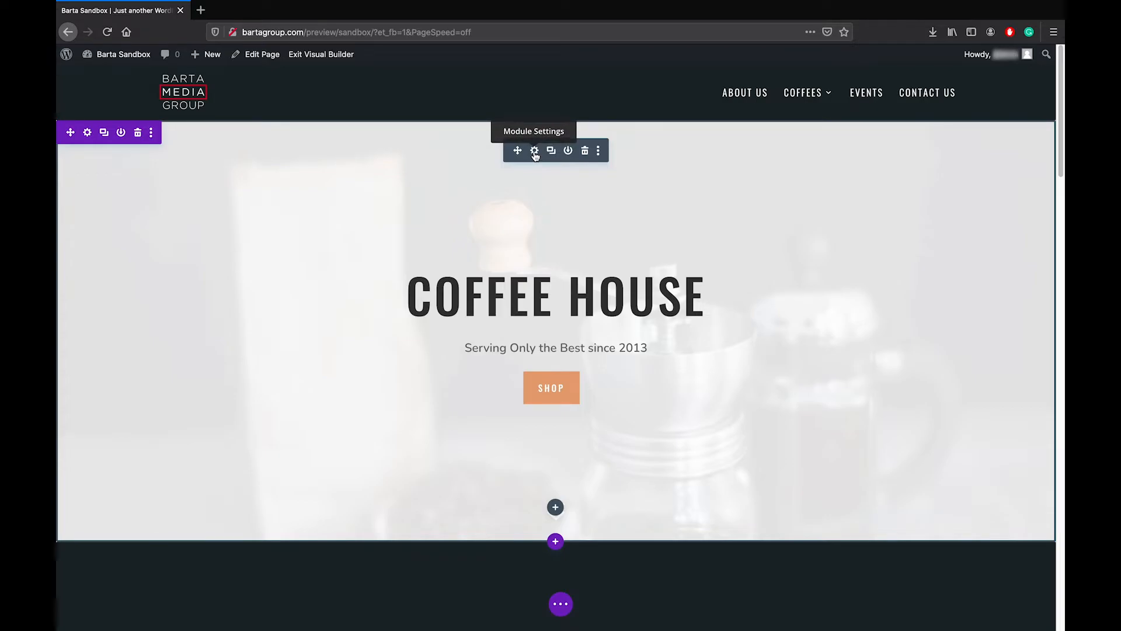
pyautogui.click(535, 151)
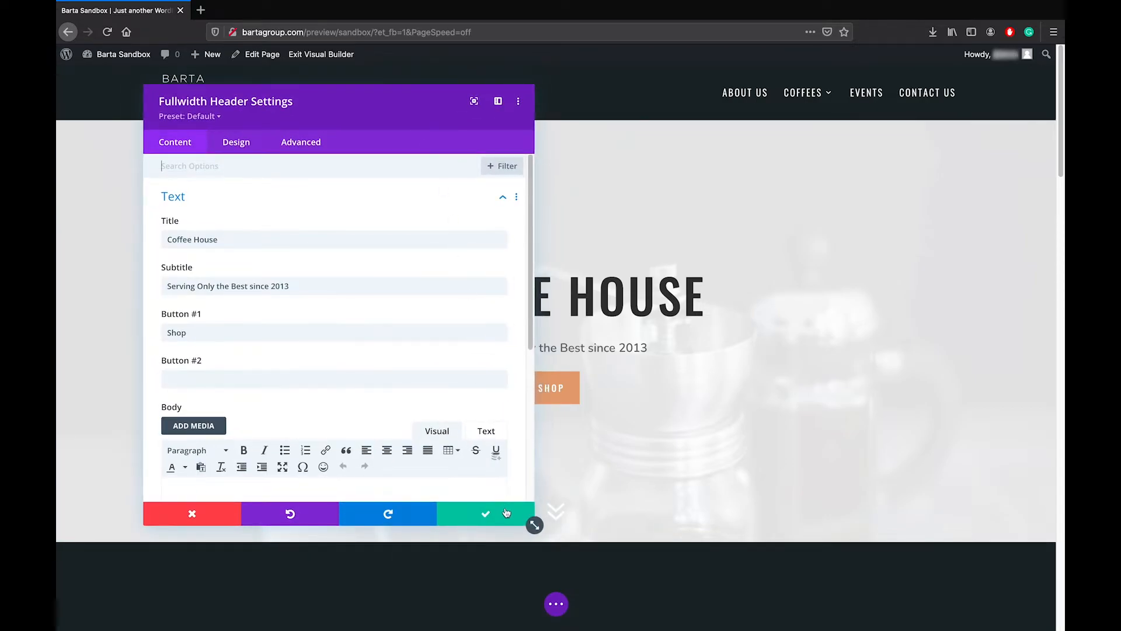
pyautogui.moveTo(534, 525); pyautogui.dragTo(421, 523)
pyautogui.moveTo(312, 107); pyautogui.dragTo(284, 104)
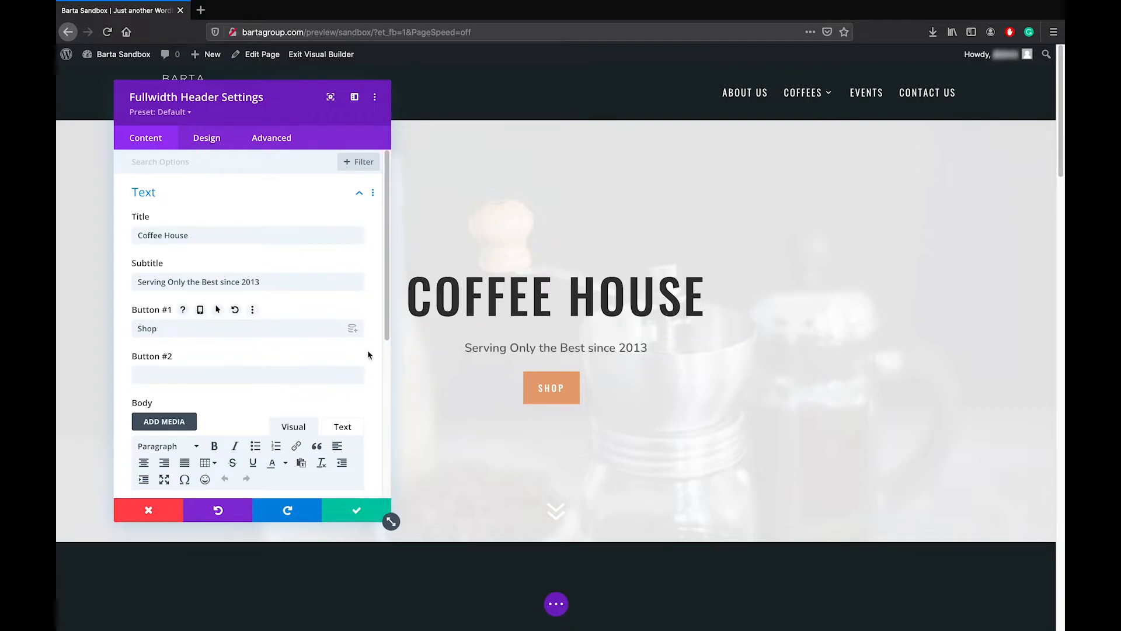
# - Change the header's Button #1 text to "Coffees"
pyautogui.doubleClick(180, 327)
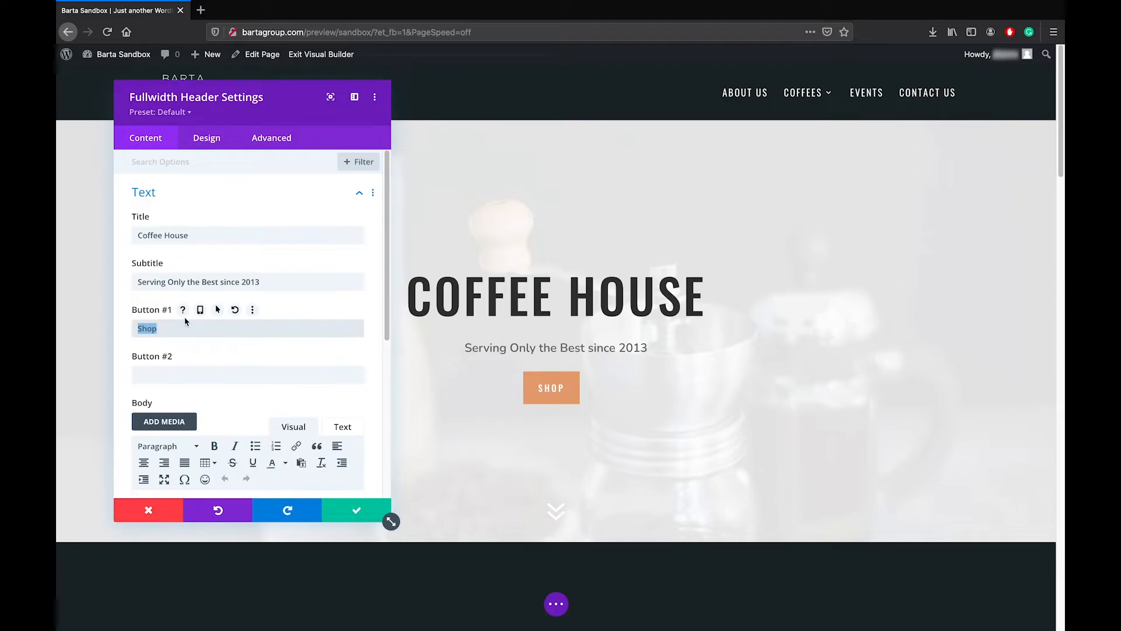
pyautogui.write('C')
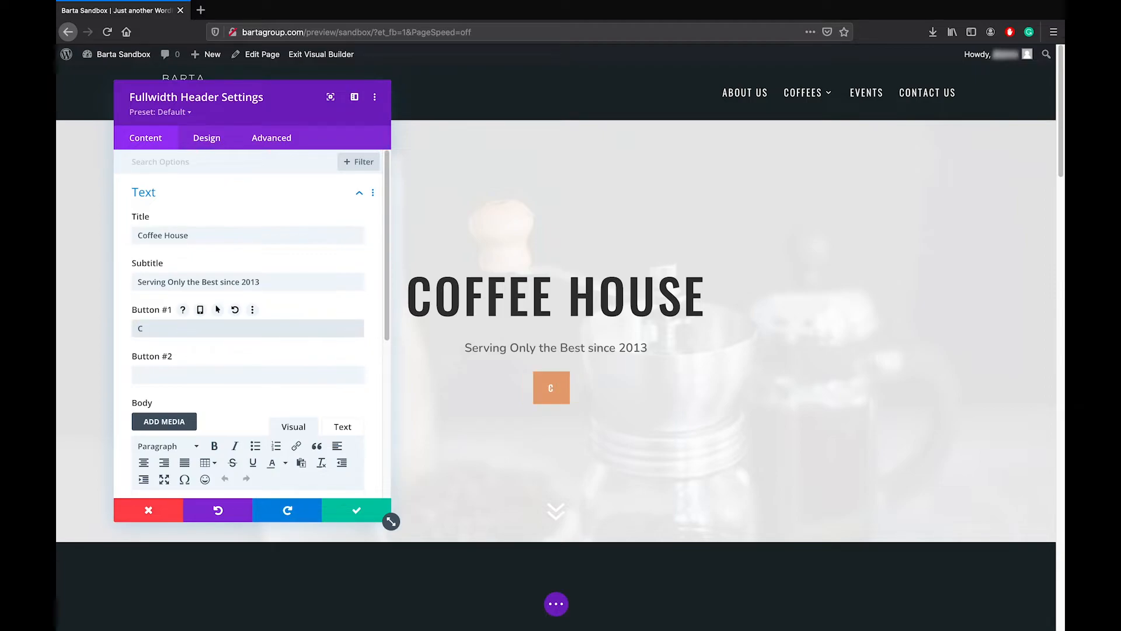
pyautogui.write('offees')
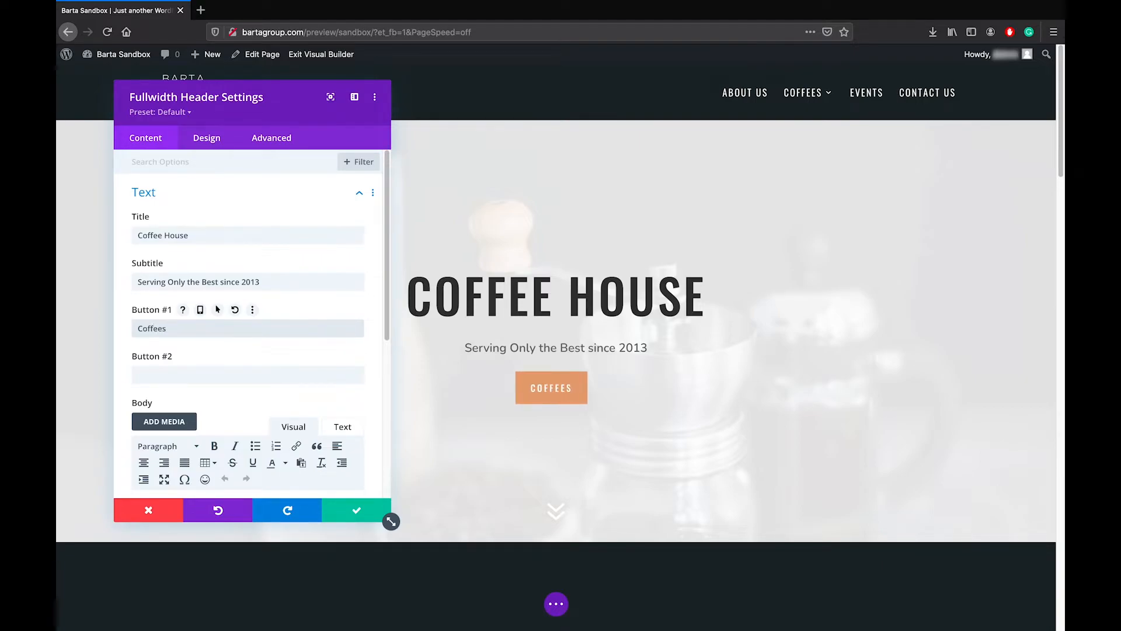
# - Enter "Add more text." as the header module's body text
pyautogui.scroll(-3, 200, 412)
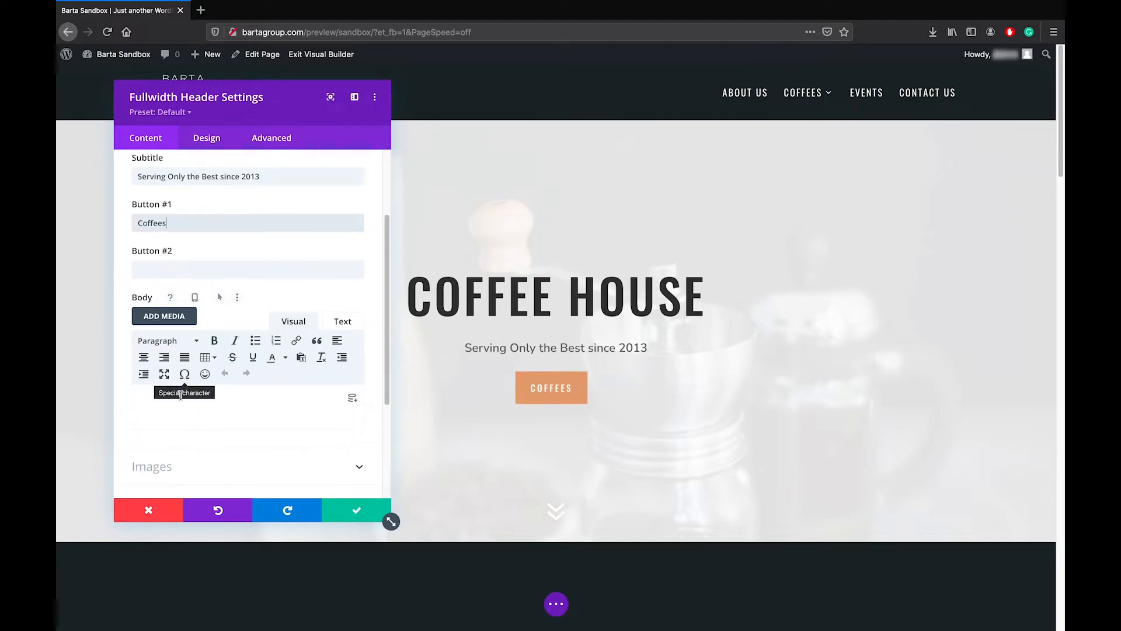
pyautogui.click(200, 413)
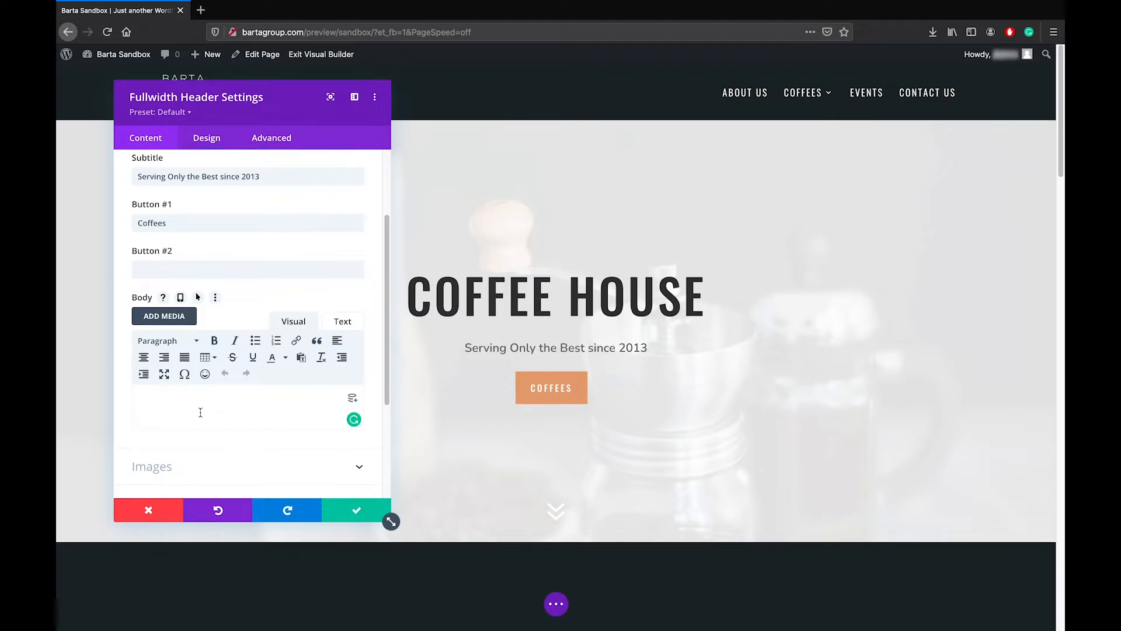
pyautogui.write('Add more ')
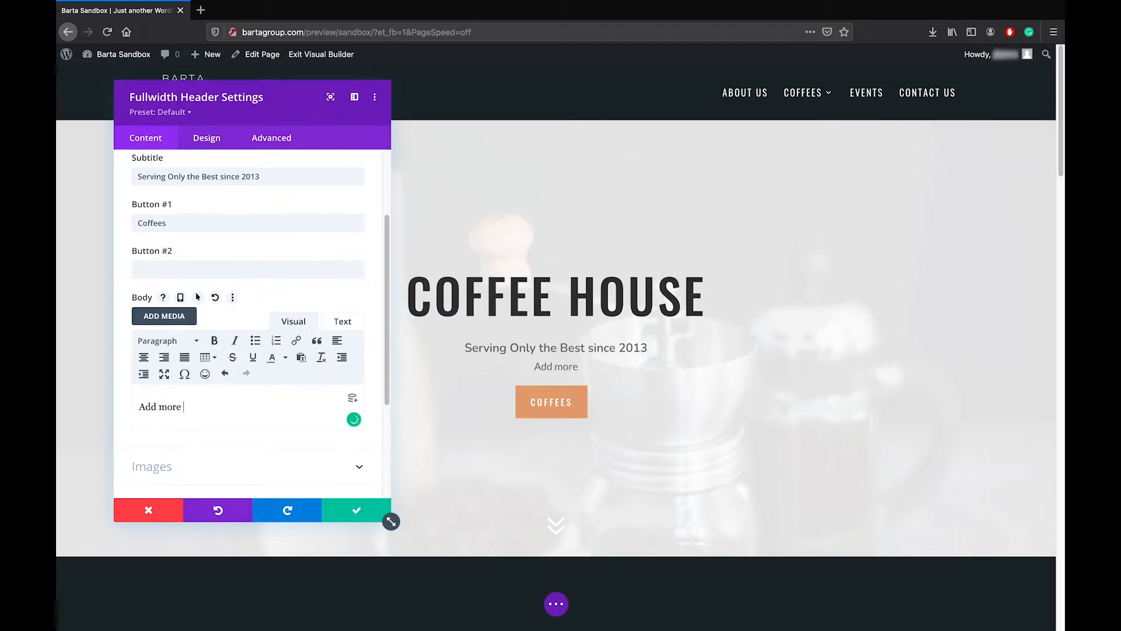
pyautogui.write('text.')
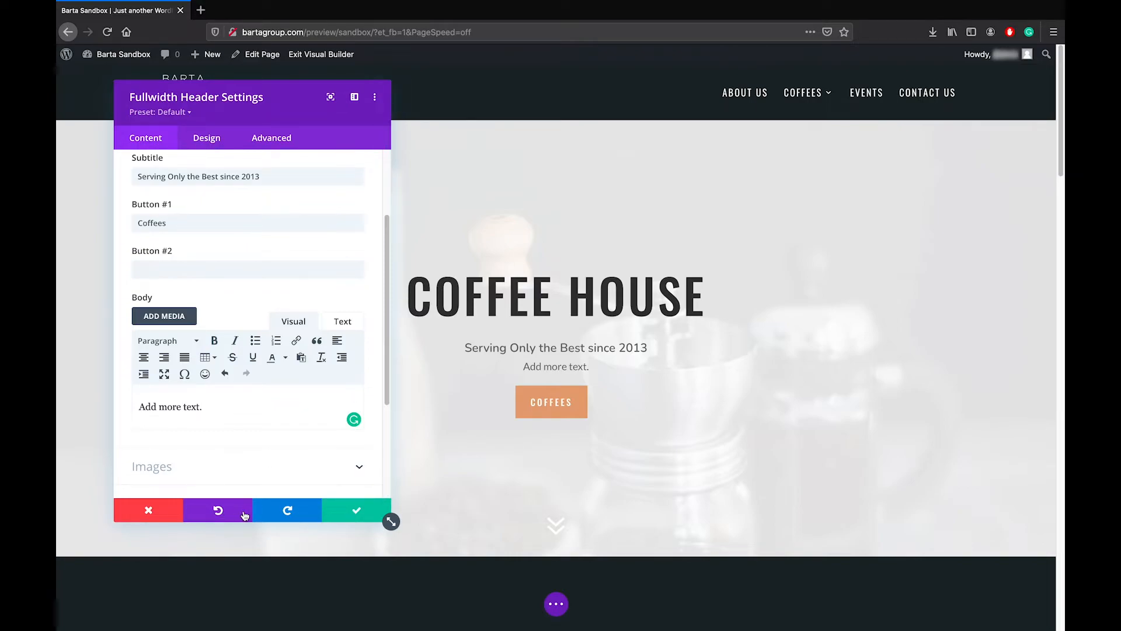
# - Undo the header's body text entry, redo it, and undo it again
pyautogui.click(218, 512)
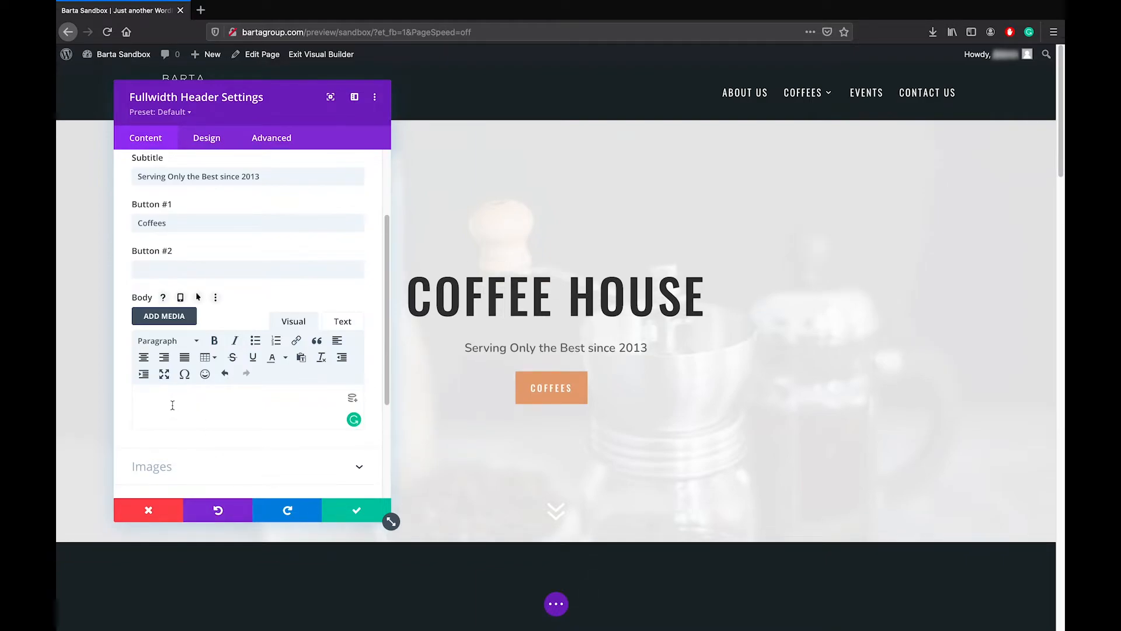
pyautogui.click(292, 518)
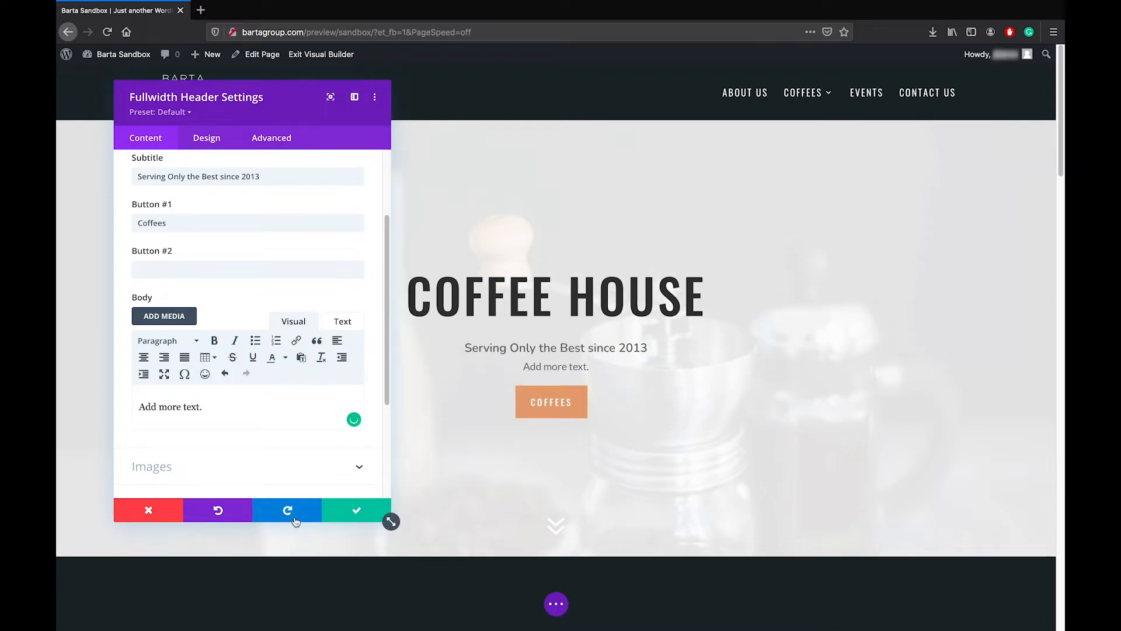
pyautogui.click(218, 506)
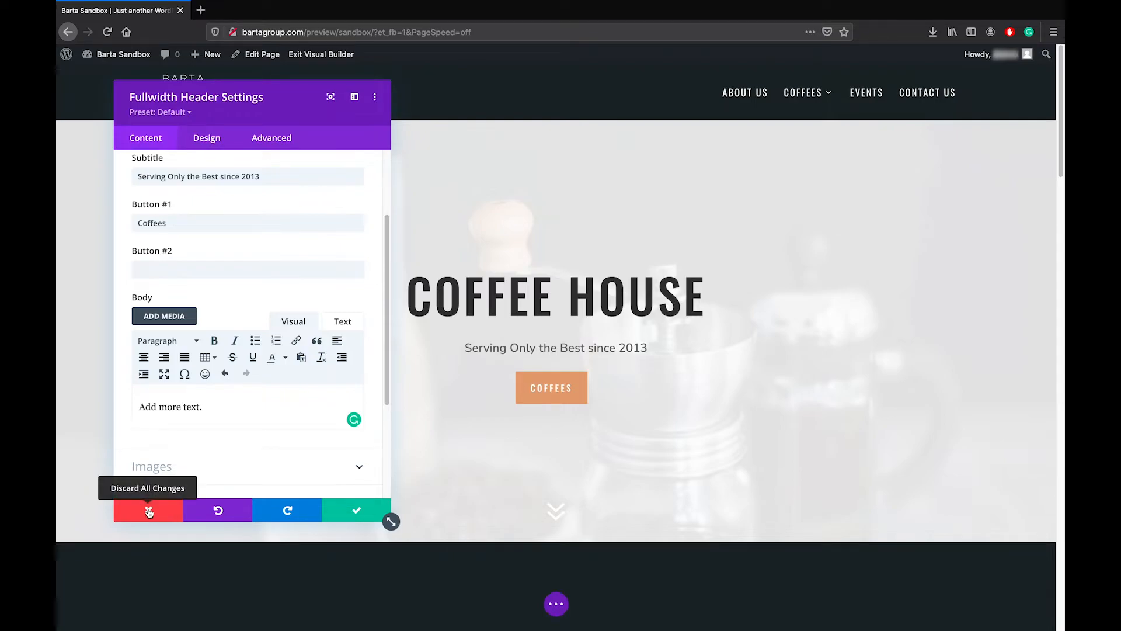
# - Clear the header module's body text and save the module's settings
pyautogui.click(200, 420)
pyautogui.press('super+a')
pyautogui.press('BackSpace')
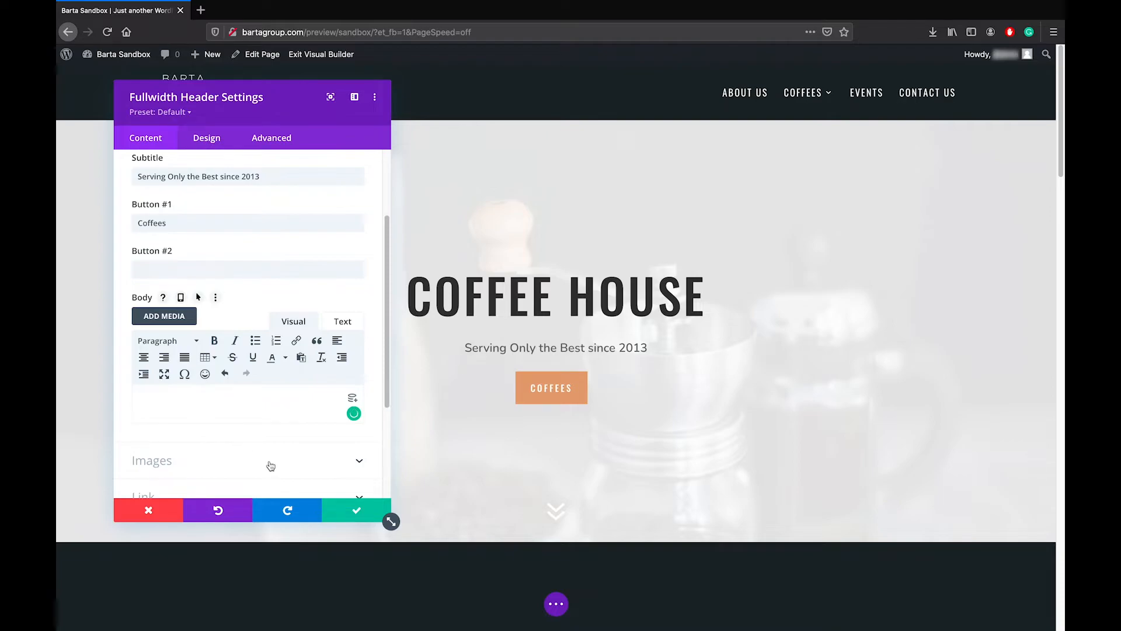
pyautogui.click(361, 515)
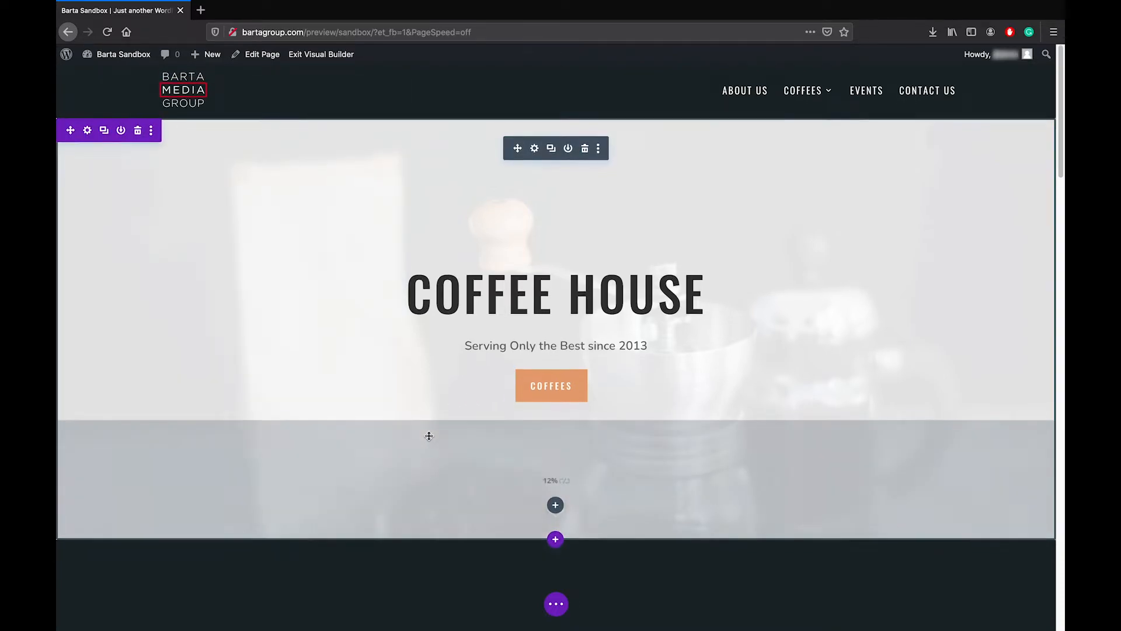
# - Open the settings of the Best Beans blurb and move the settings window to uncover the blurb
pyautogui.scroll(-5, 427, 435)
pyautogui.scroll(-9, 421, 442)
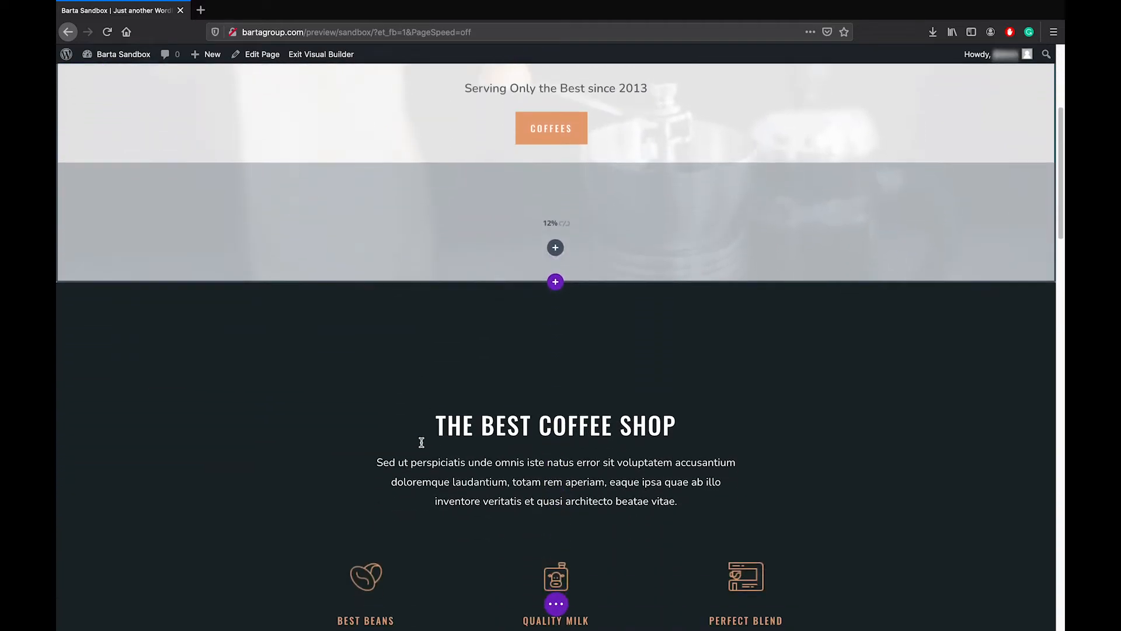
pyautogui.scroll(-1, 419, 441)
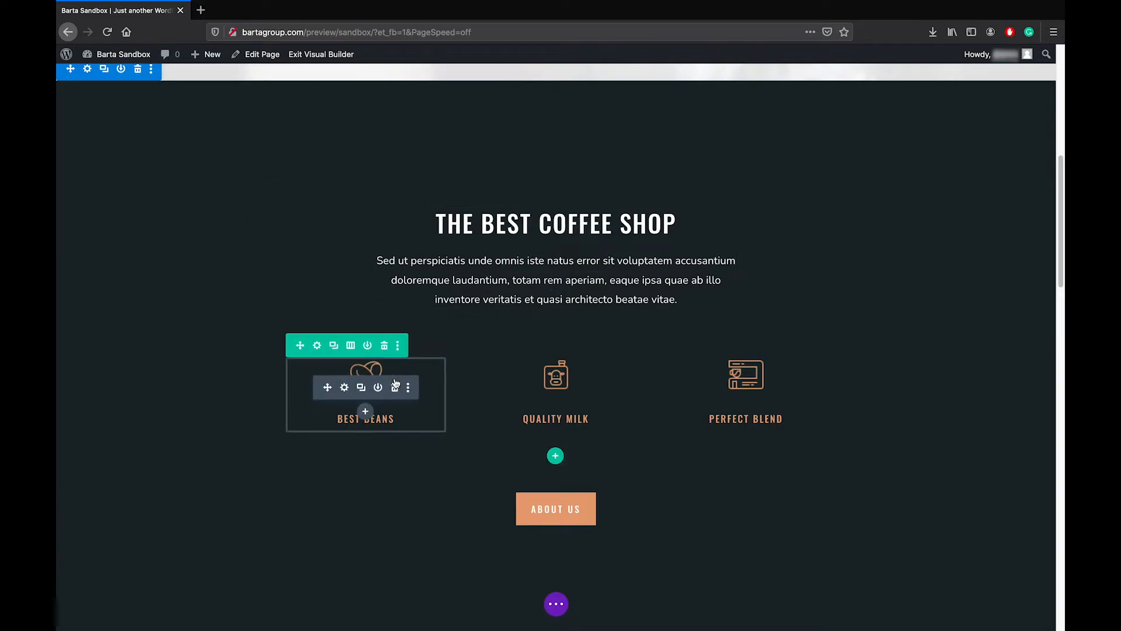
pyautogui.click(344, 390)
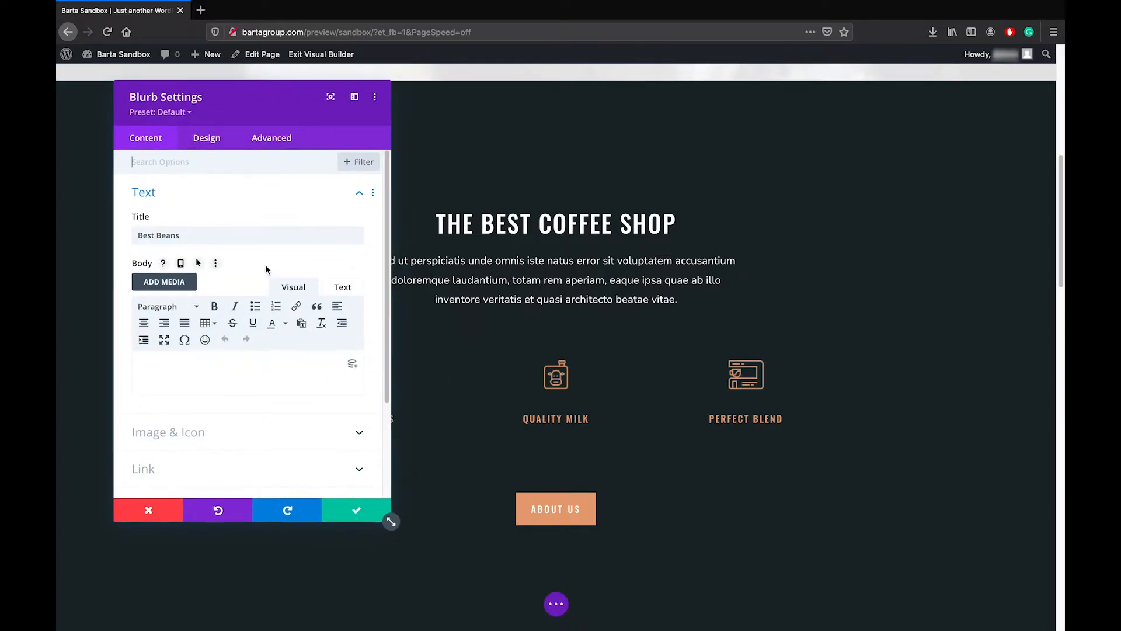
pyautogui.moveTo(260, 96); pyautogui.dragTo(643, 106)
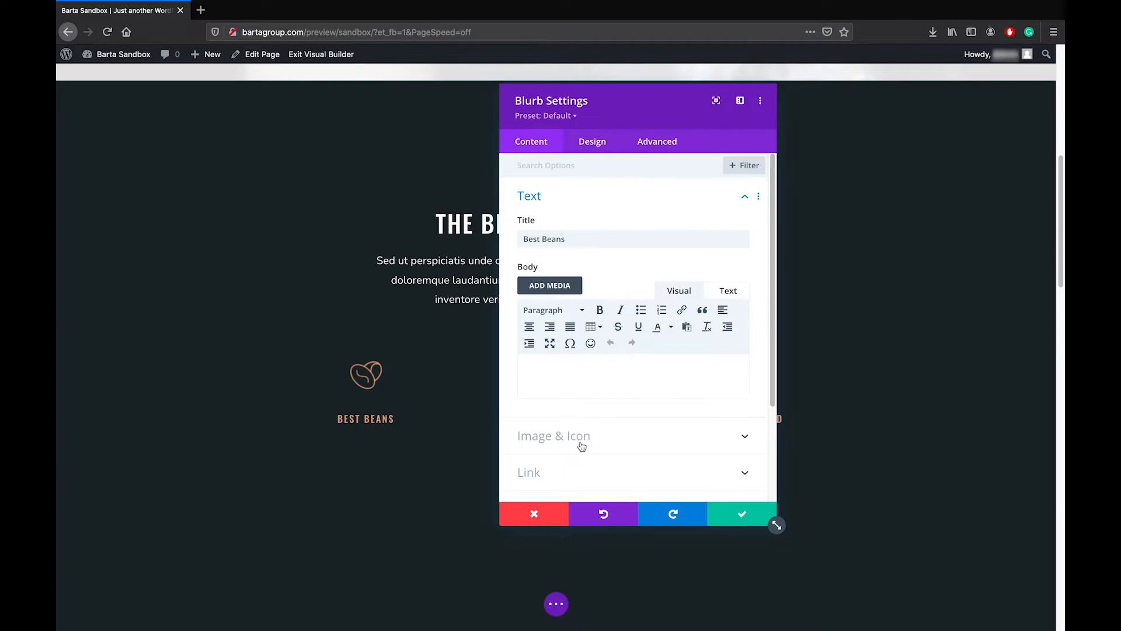
# - Replace the Best Beans blurb's image with the coffee beans photo section-bg-9.jpg from the media library
pyautogui.click(612, 440)
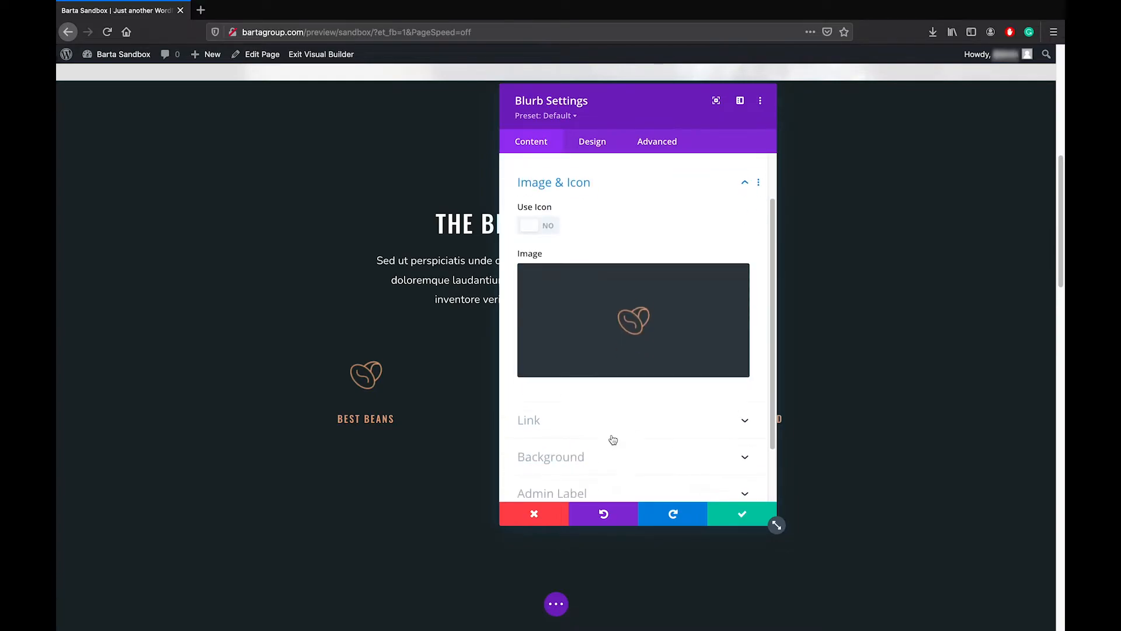
pyautogui.click(637, 315)
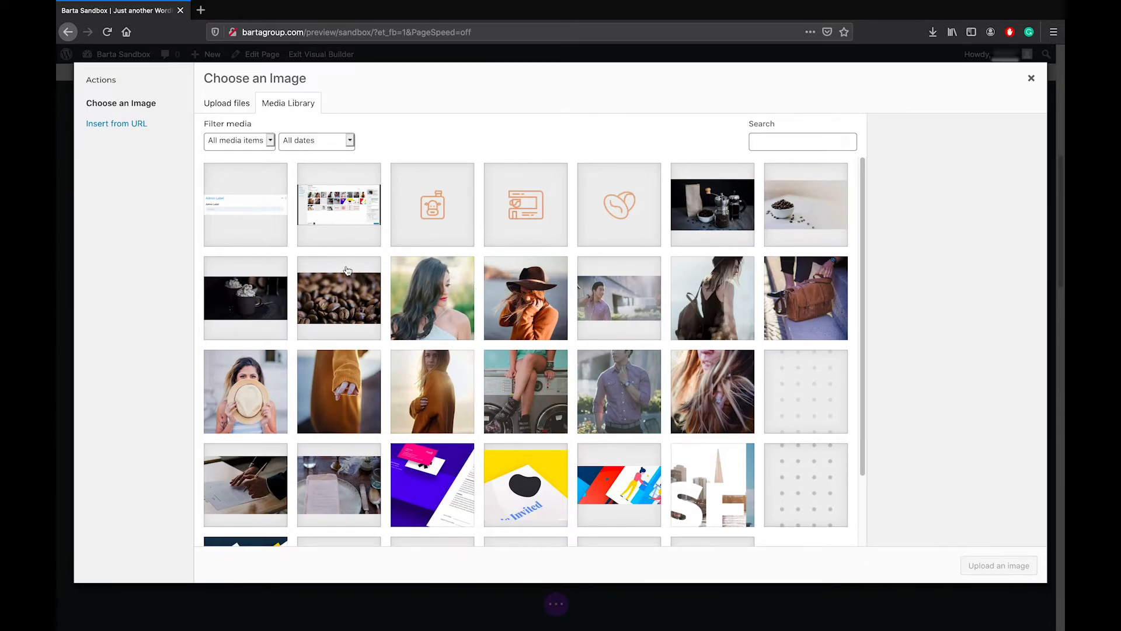
pyautogui.click(324, 294)
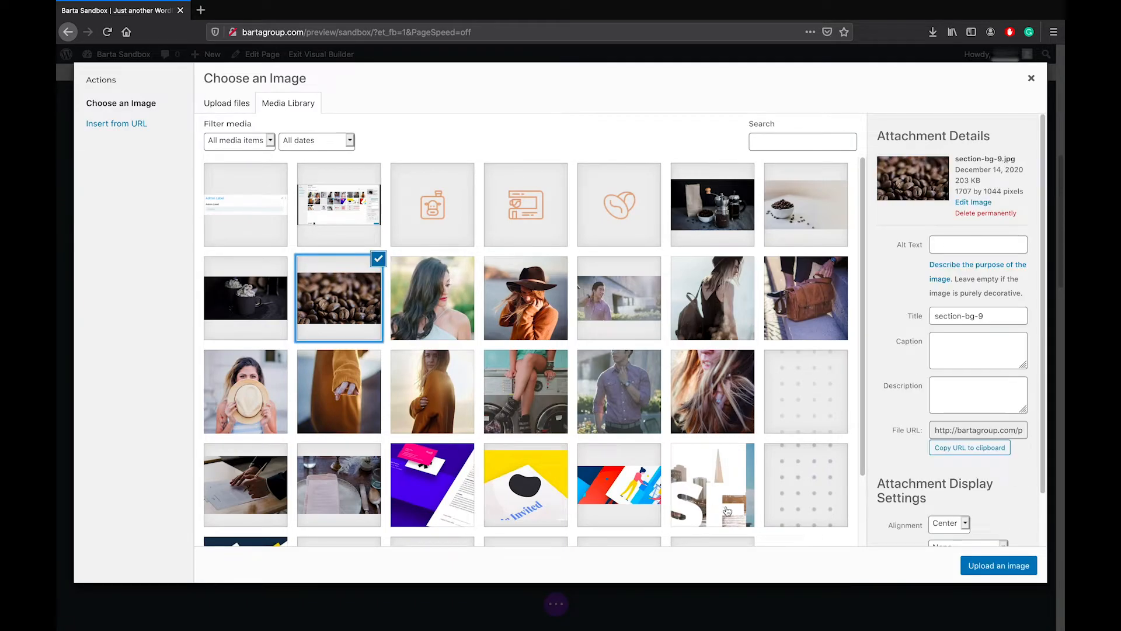
pyautogui.click(1001, 565)
# - Move the settings window clear of the blurbs, then discard all changes to the Best Beans blurb
pyautogui.moveTo(642, 113); pyautogui.dragTo(872, 122)
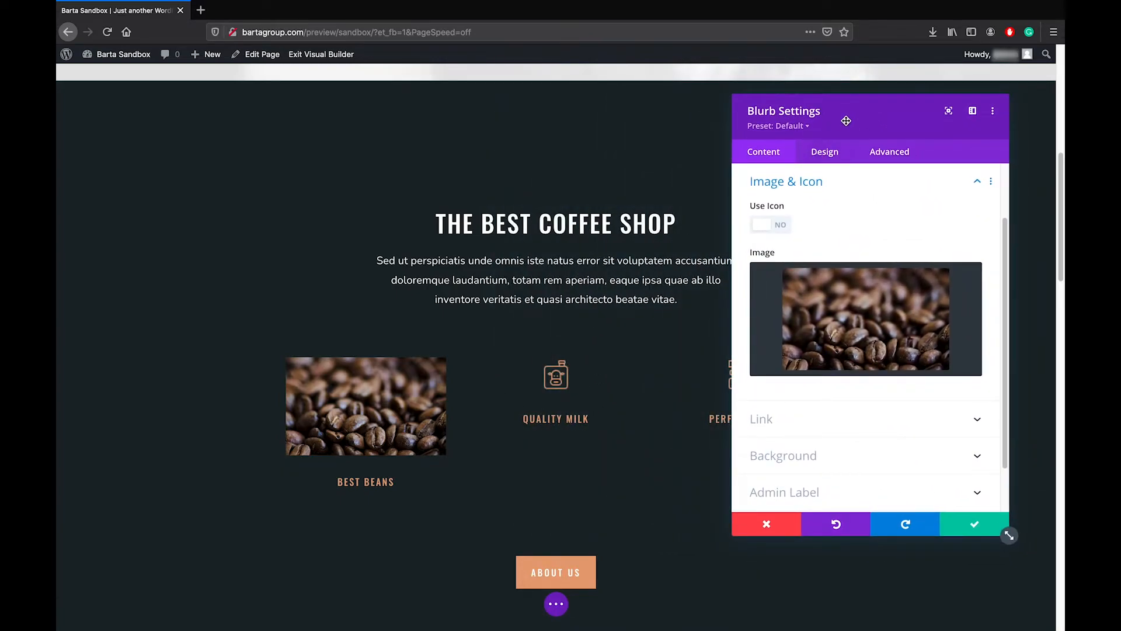
pyautogui.moveTo(1008, 533); pyautogui.dragTo(917, 528)
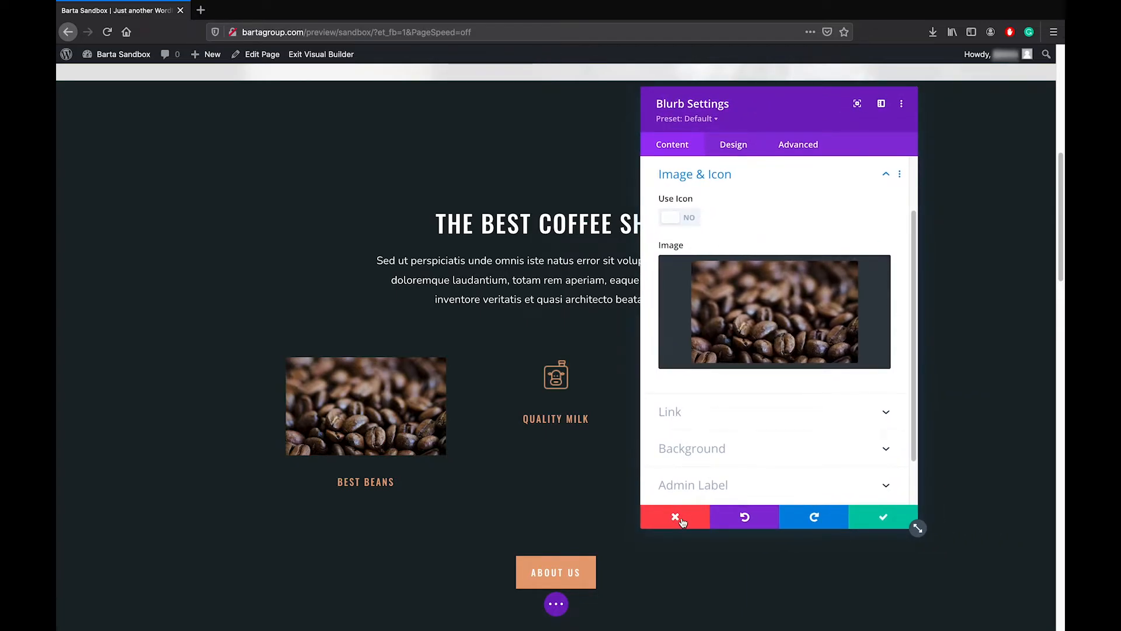
pyautogui.click(677, 518)
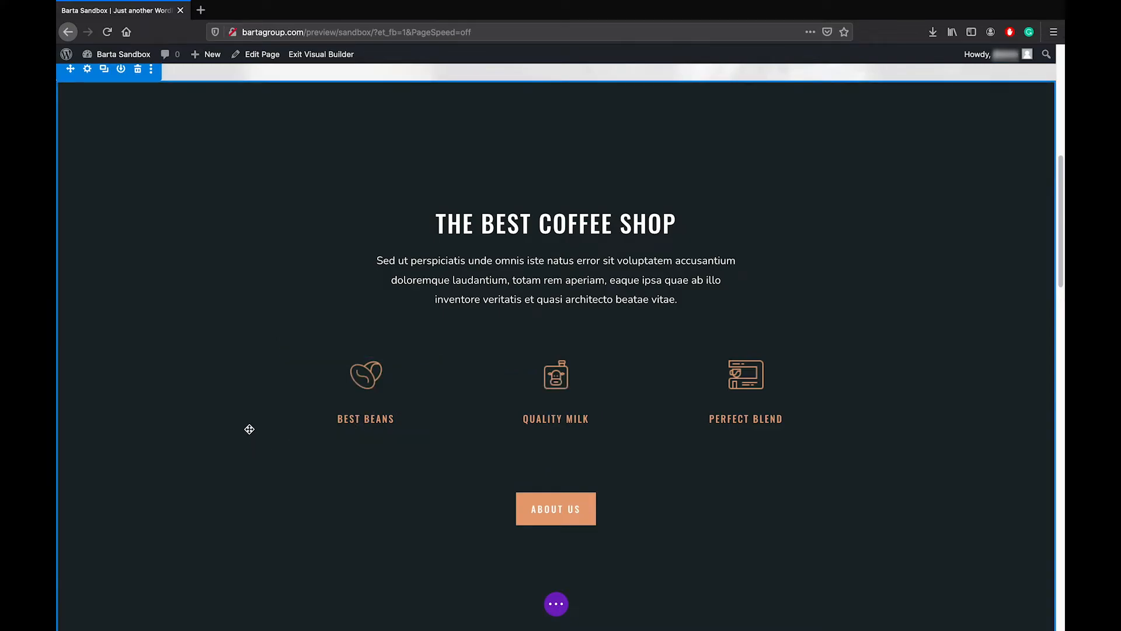
# - Expand the visual builder's page options and save the page
pyautogui.scroll(-2, 269, 408)
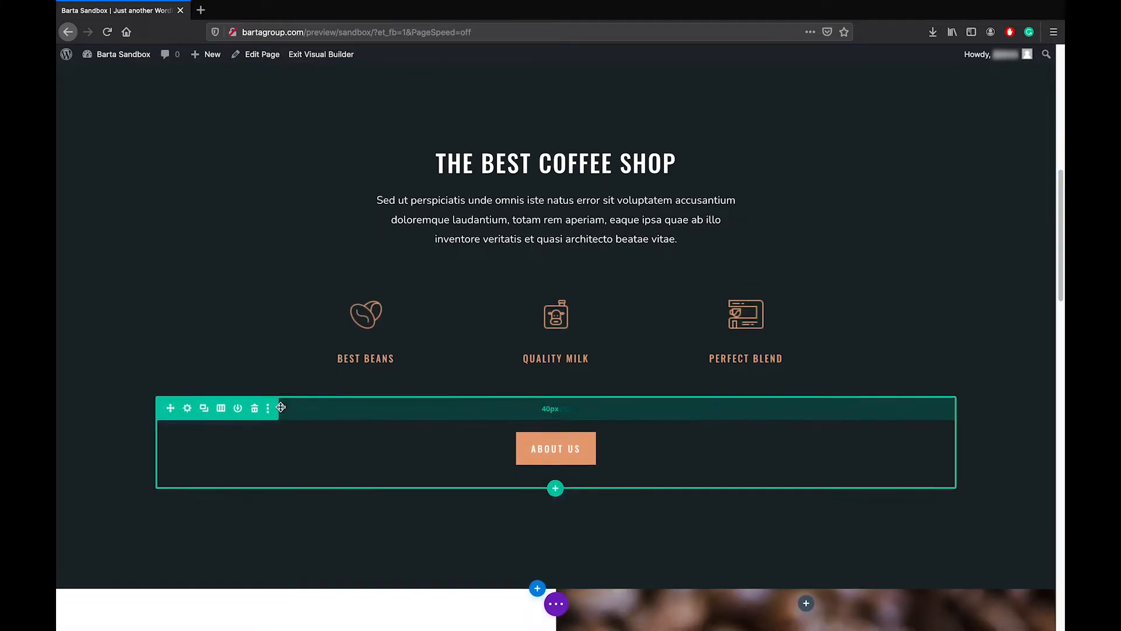
pyautogui.scroll(-1, 278, 405)
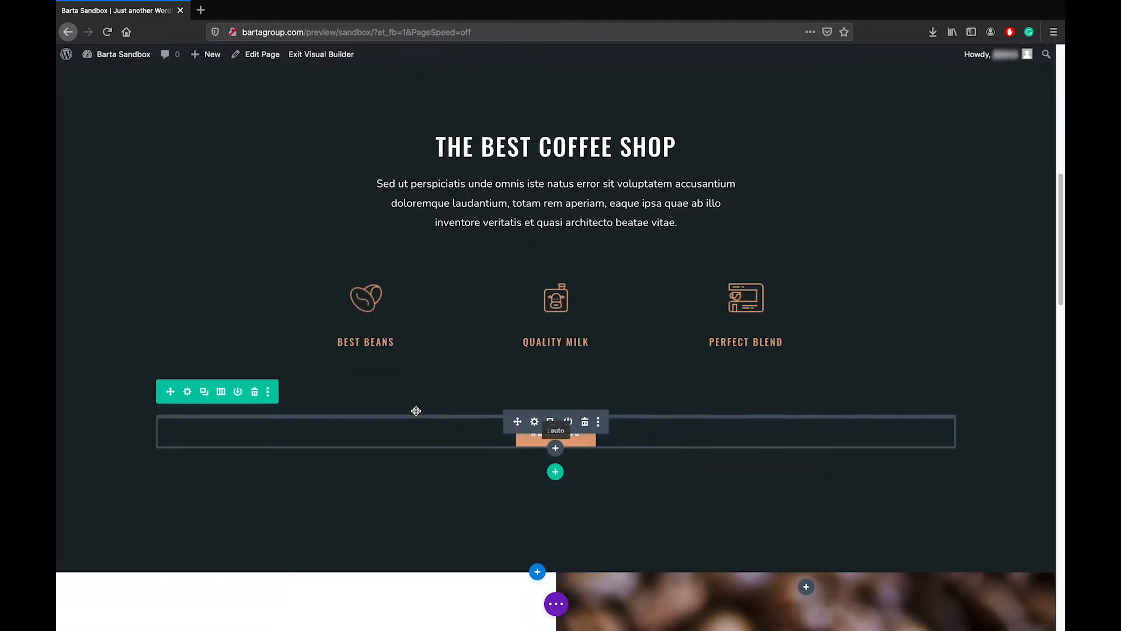
pyautogui.scroll(1, 437, 377)
pyautogui.scroll(6, 437, 377)
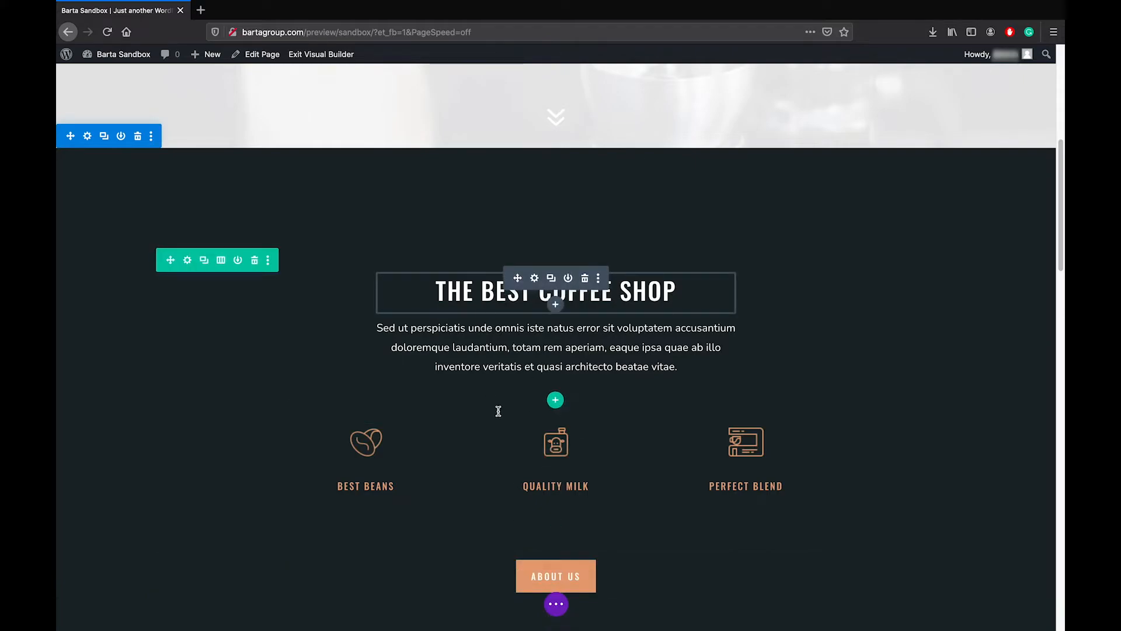
pyautogui.click(557, 606)
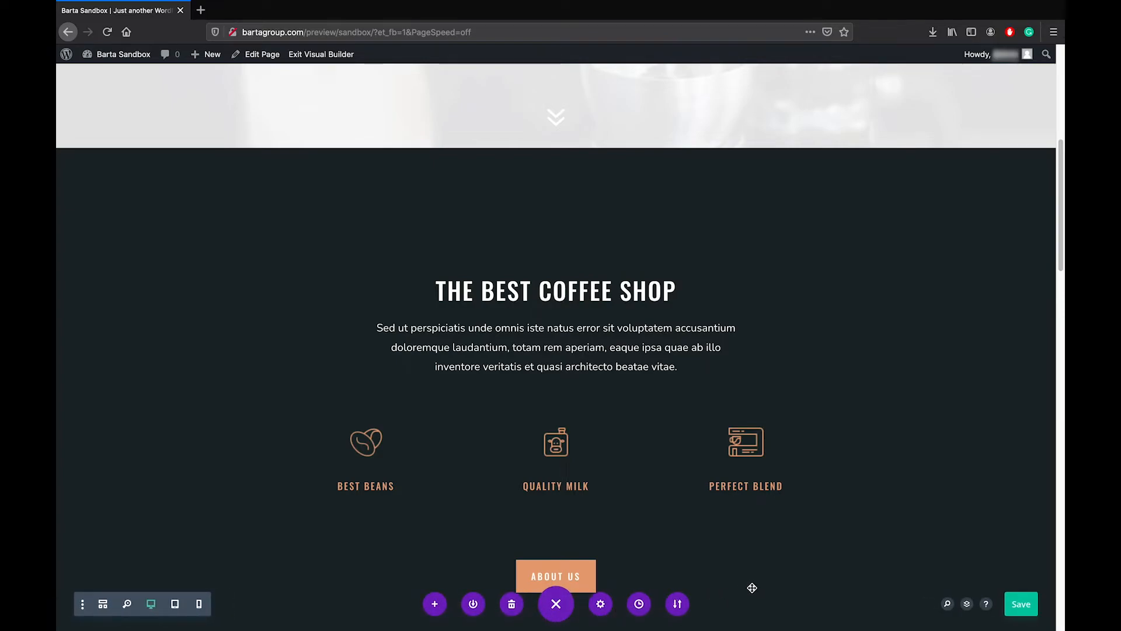
pyautogui.click(1026, 609)
# - Exit the visual builder and open the page in the back-end editor
pyautogui.scroll(-1, 904, 533)
pyautogui.scroll(7, 904, 533)
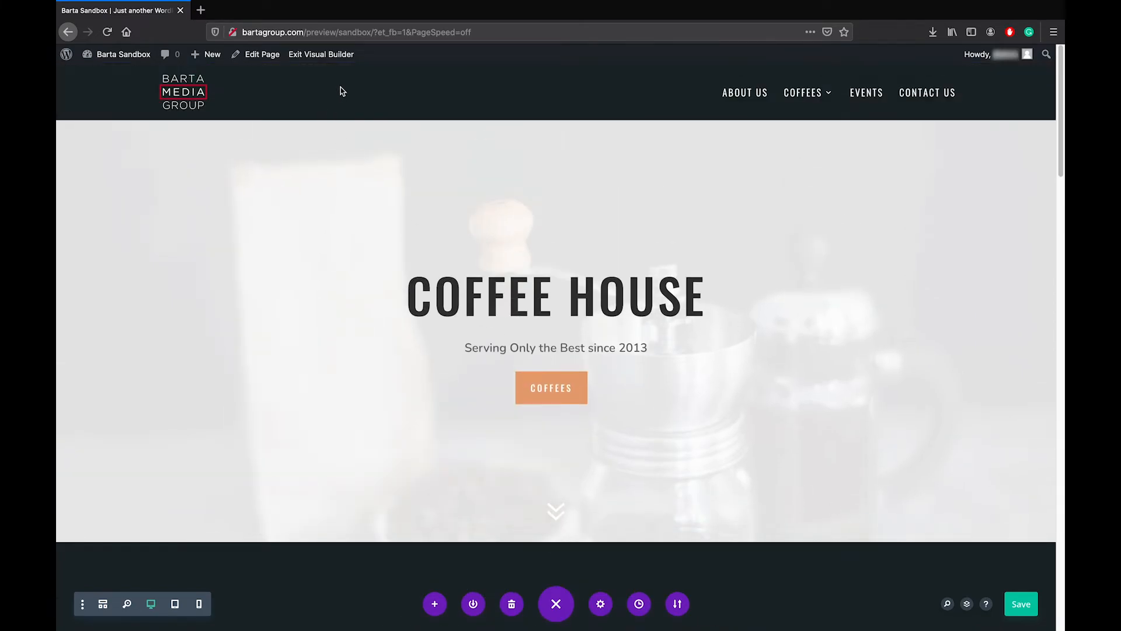
pyautogui.click(326, 59)
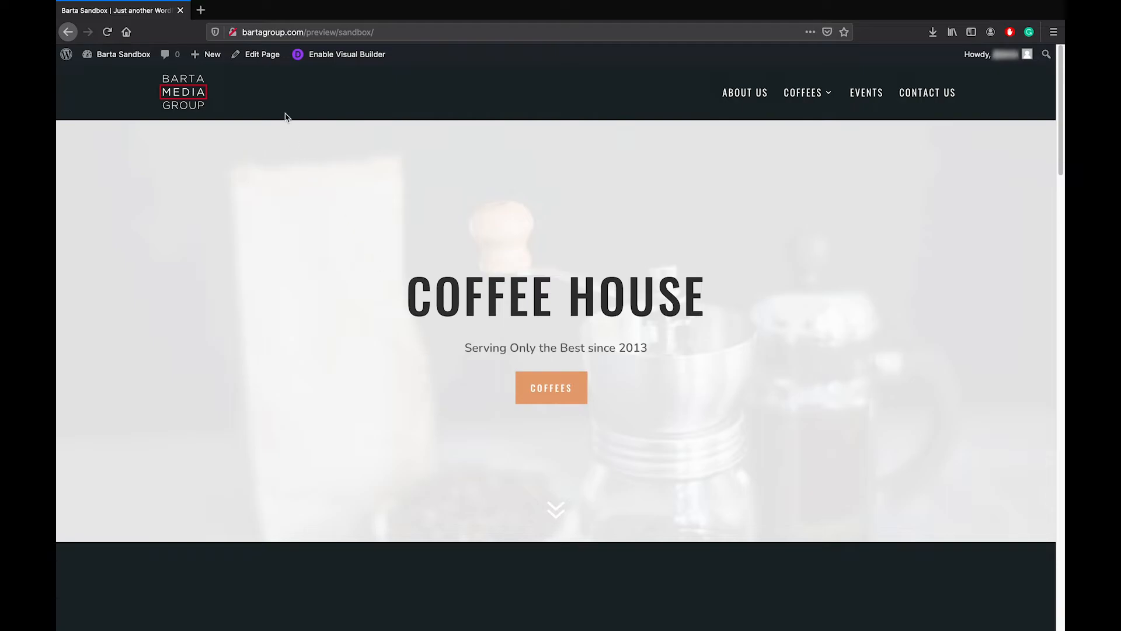
pyautogui.click(261, 58)
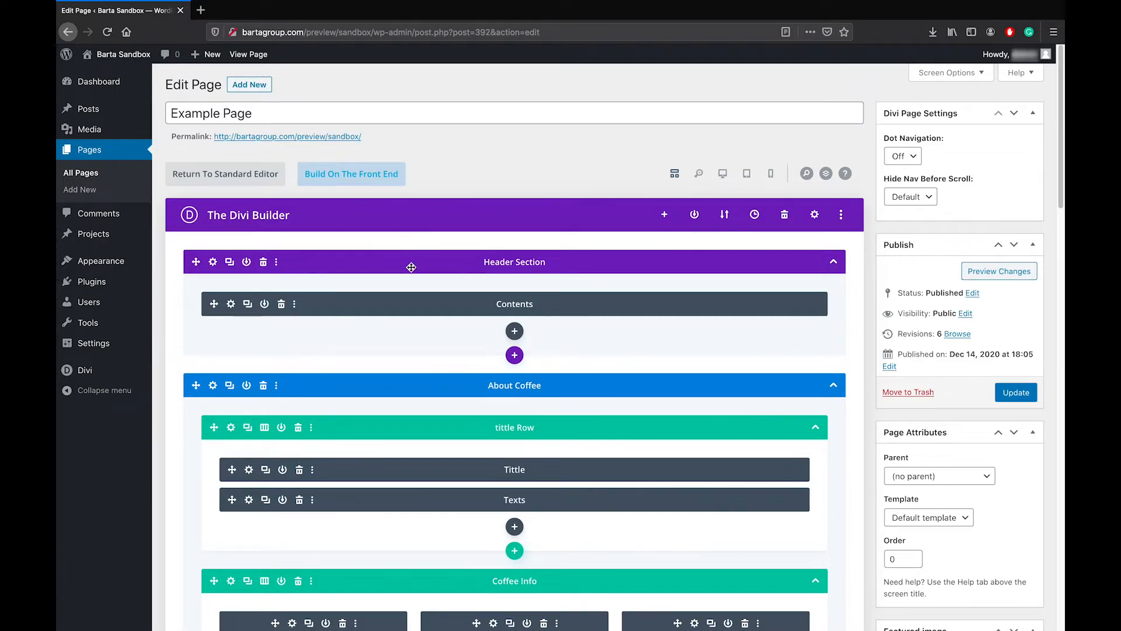
# - Open the settings of the first blurb in the Coffee Info row, then save and close them
pyautogui.scroll(-3, 410, 266)
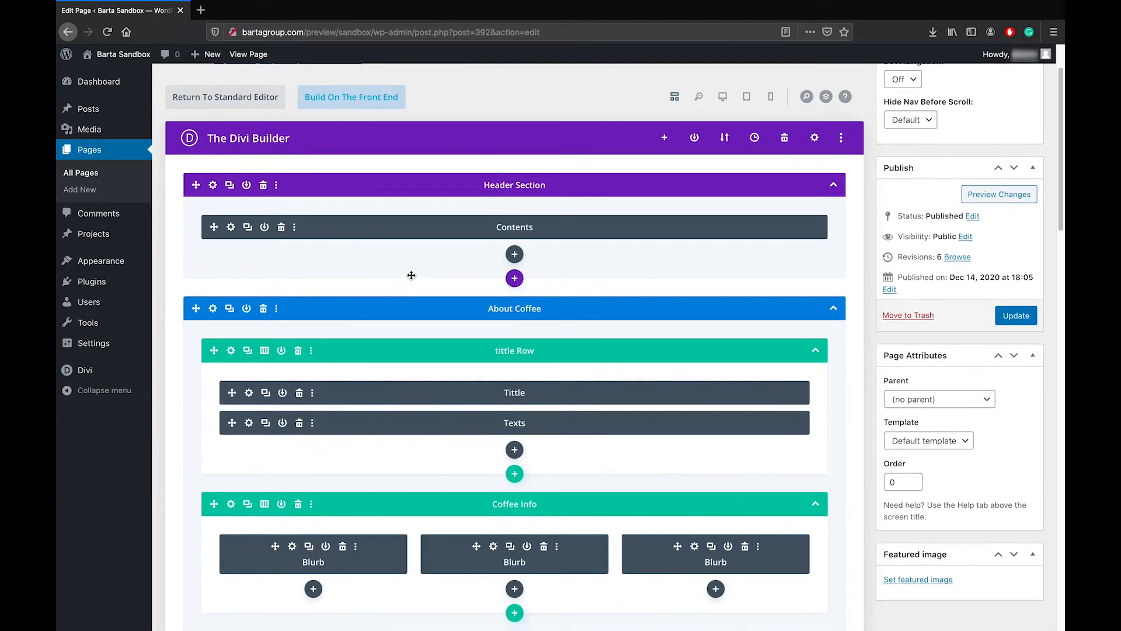
pyautogui.scroll(-2, 411, 275)
pyautogui.scroll(-1, 412, 275)
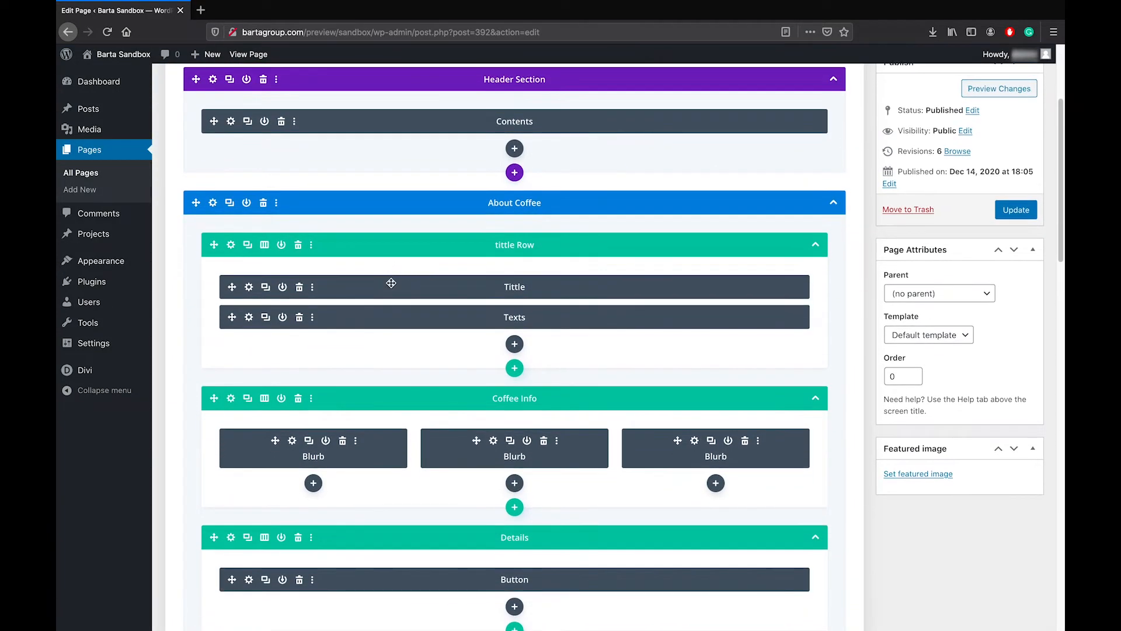
pyautogui.click(292, 441)
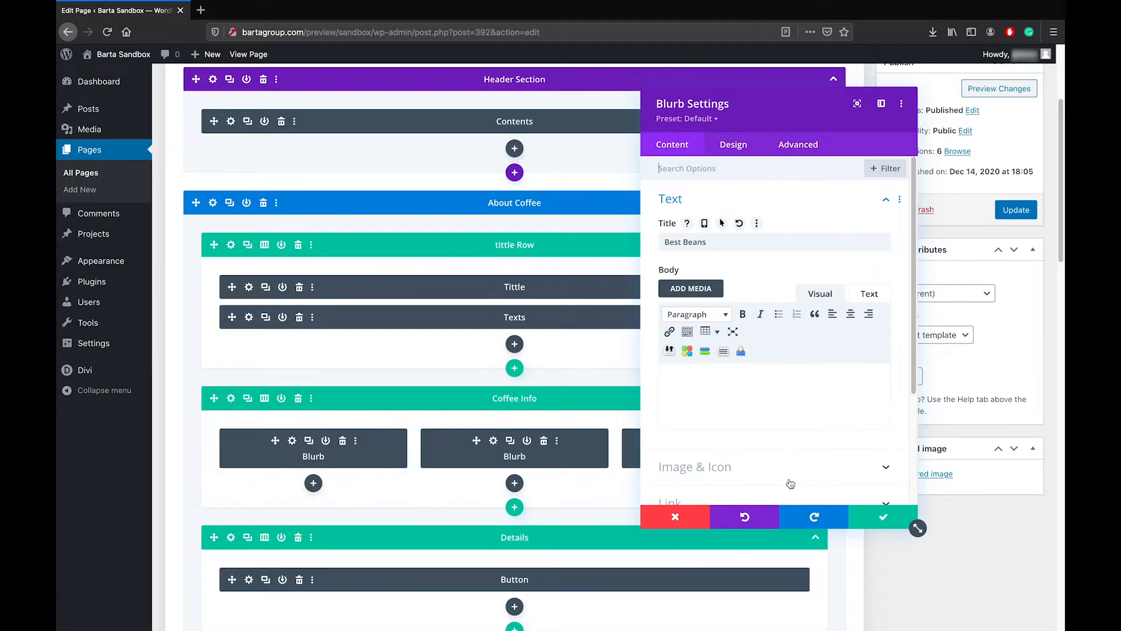
pyautogui.click(884, 518)
# - Update the published page and switch to building it on the front end
pyautogui.scroll(4, 541, 469)
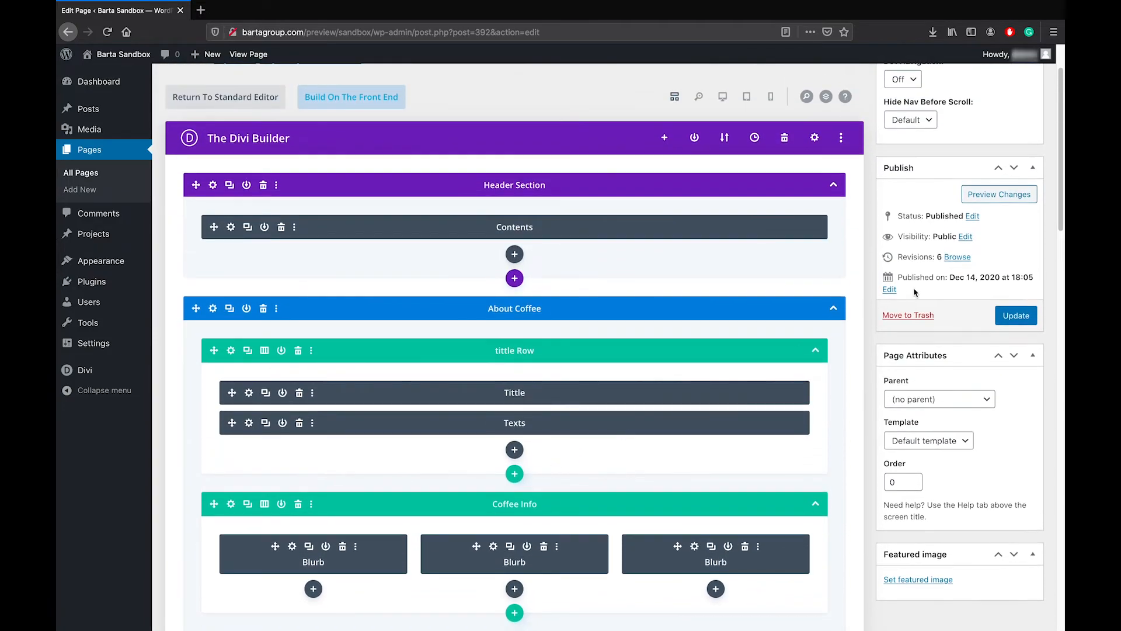
pyautogui.click(1016, 316)
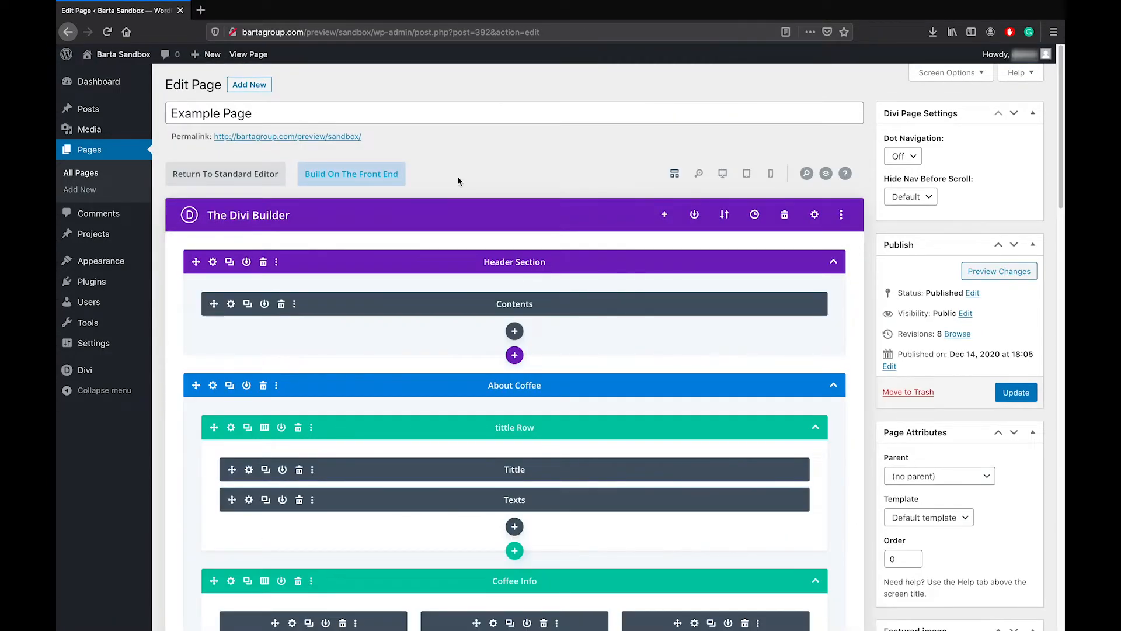
pyautogui.click(363, 177)
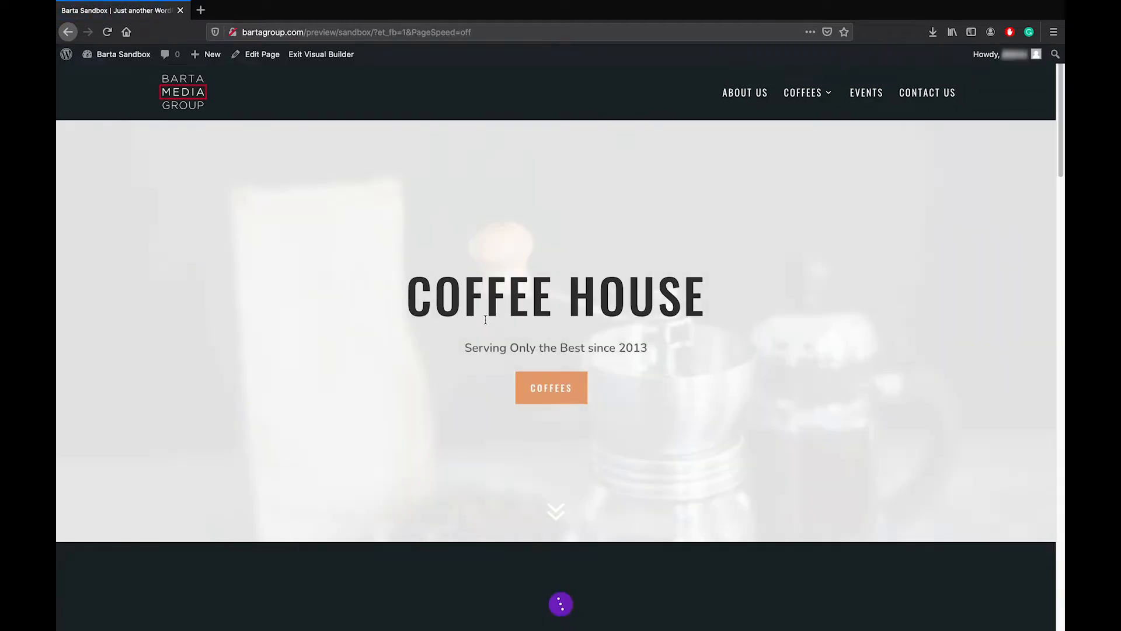
# - Try moving the Best Beans blurb module within its row using the module's move handle
pyautogui.scroll(-7, 406, 345)
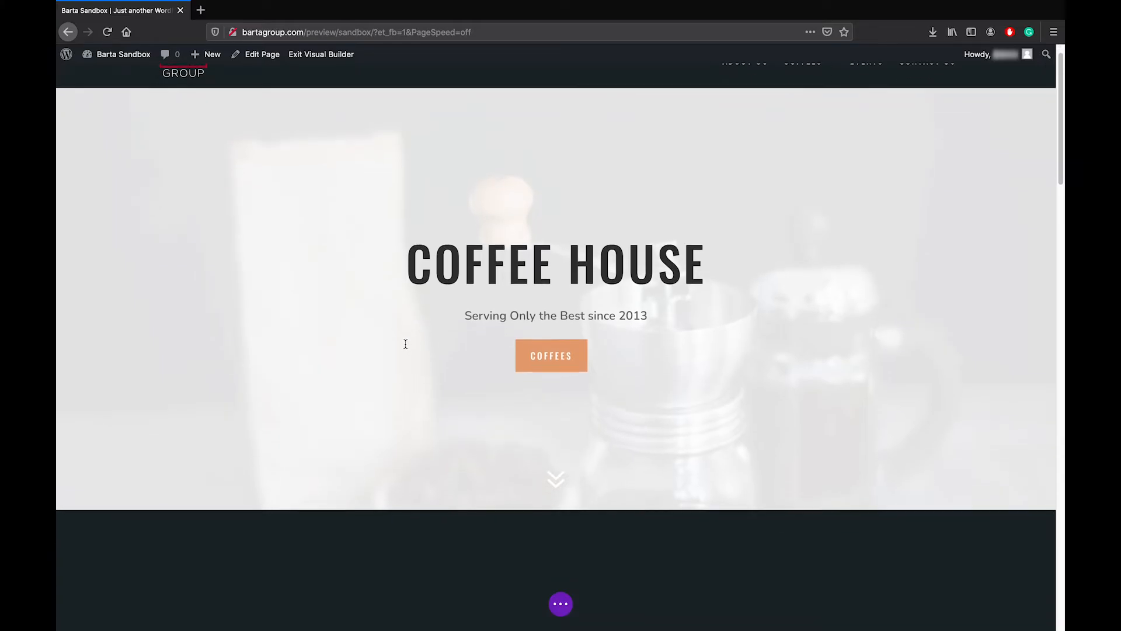
pyautogui.scroll(-1, 403, 341)
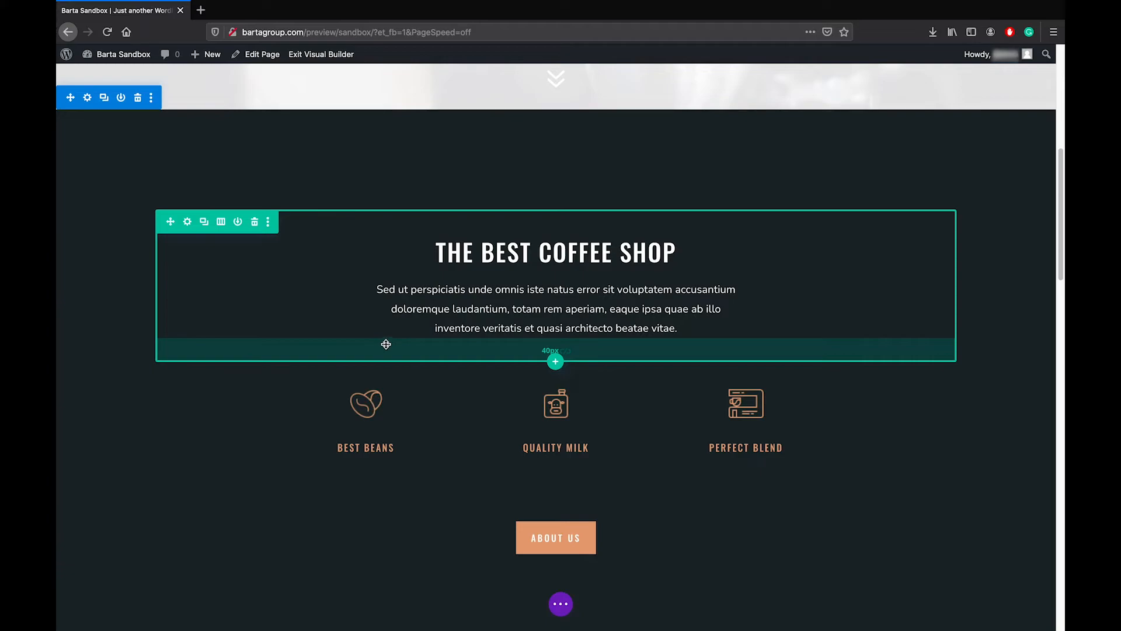
pyautogui.scroll(-1, 315, 366)
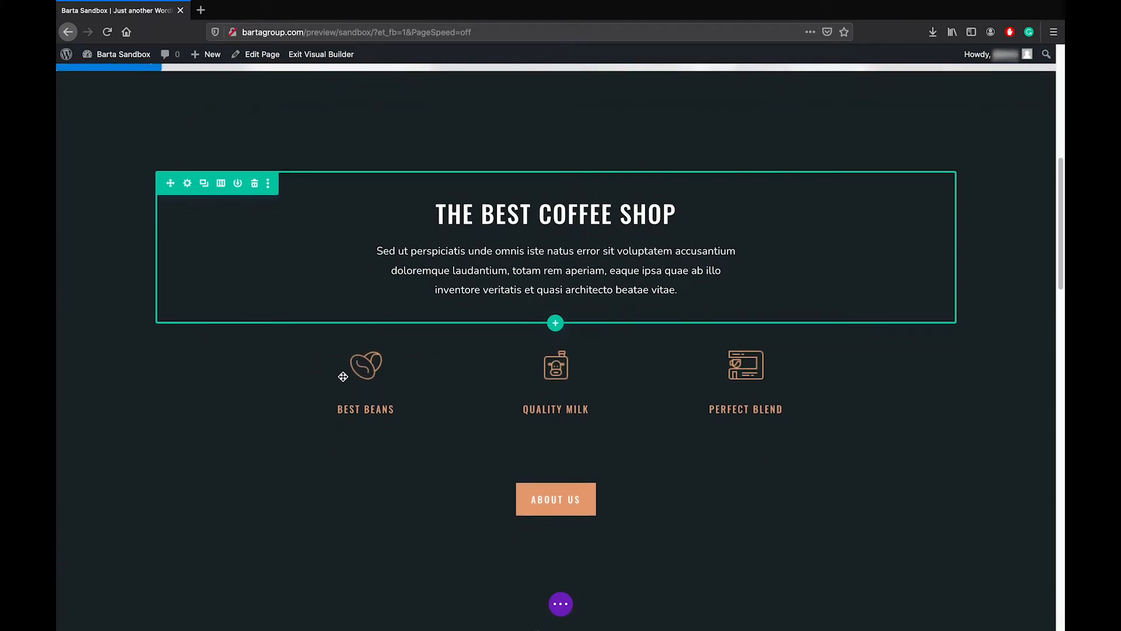
pyautogui.moveTo(353, 384)
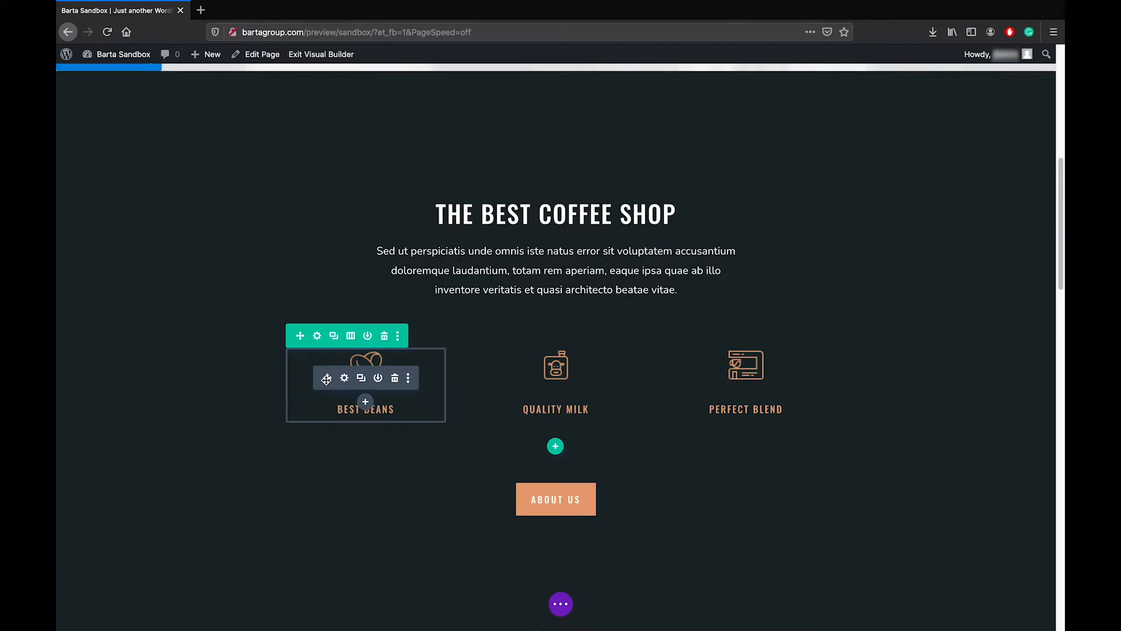
pyautogui.moveTo(326, 378); pyautogui.dragTo(405, 366)
# - Duplicate the Best Beans blurb module and delete the copy
pyautogui.moveTo(366, 389)
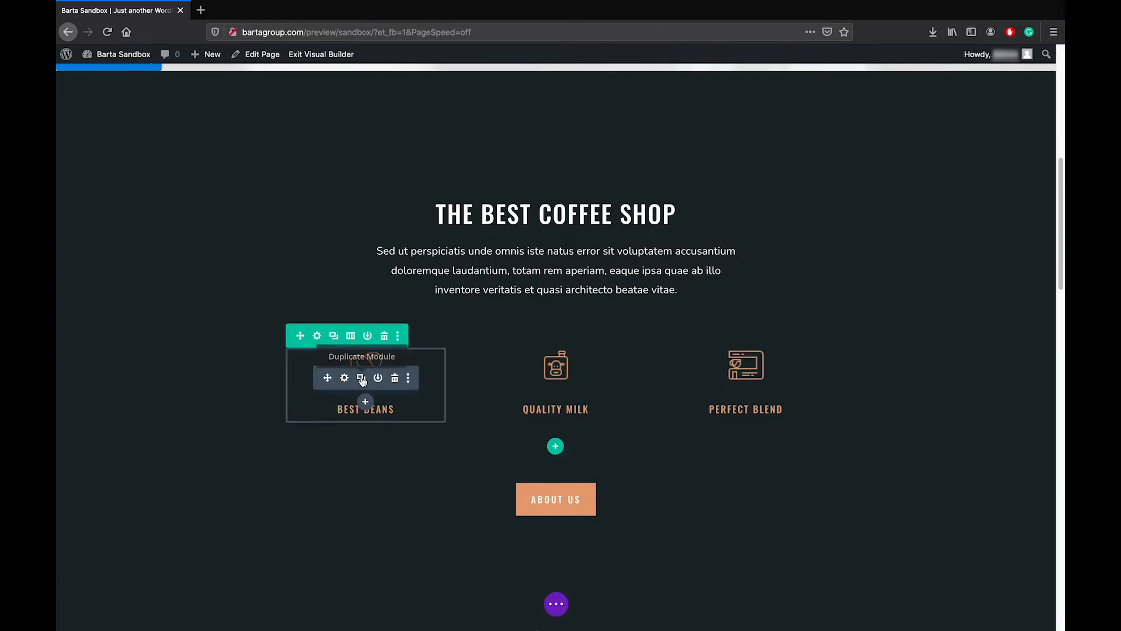
pyautogui.click(360, 380)
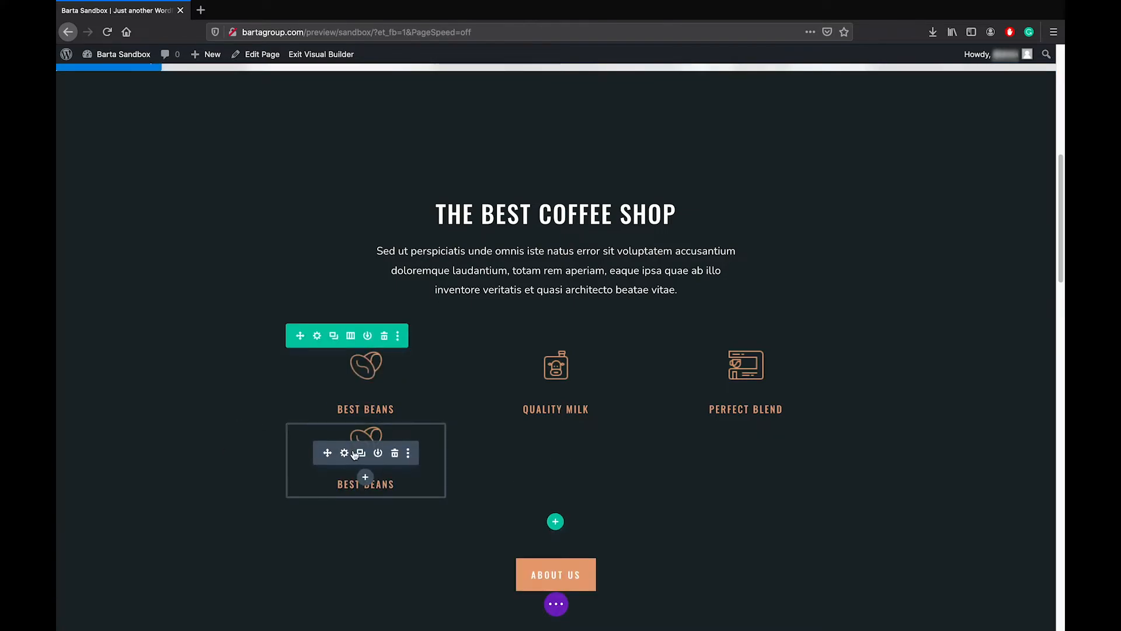
pyautogui.click(395, 455)
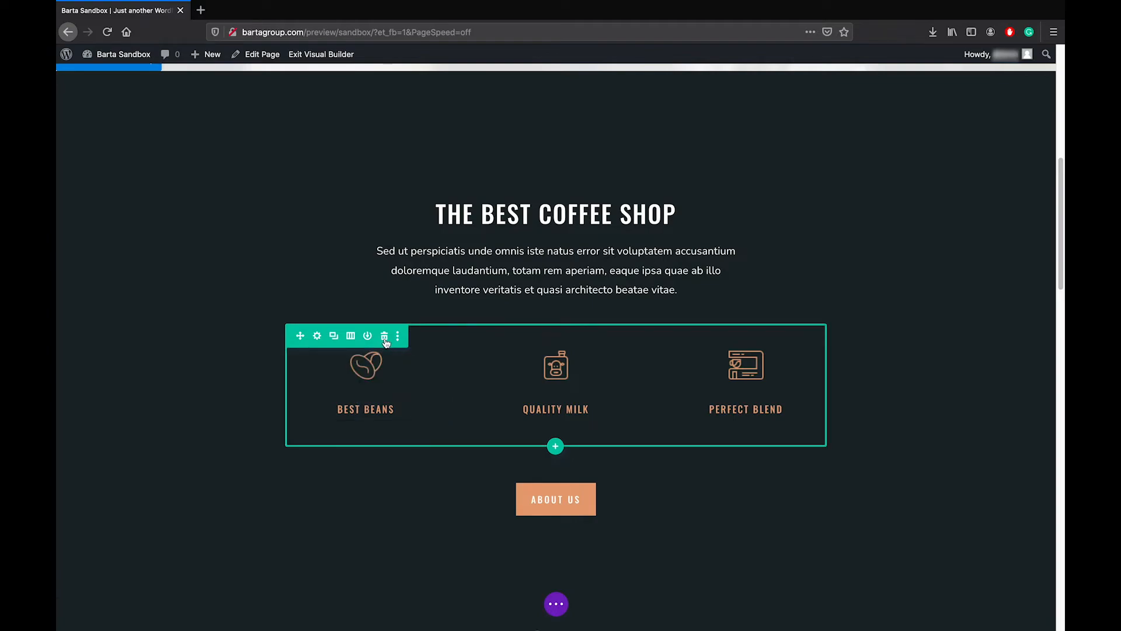
# - Delete the row of three blurbs, then discard the deletion by reloading the page without saving and declining the browser backup
pyautogui.click(386, 342)
pyautogui.click(556, 604)
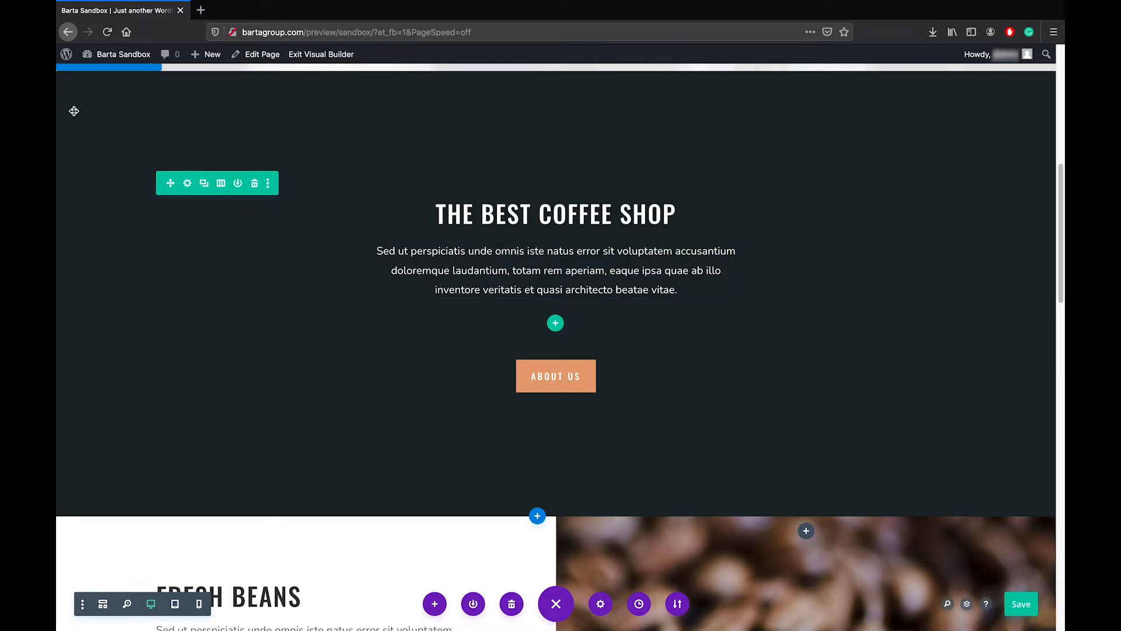
pyautogui.click(108, 33)
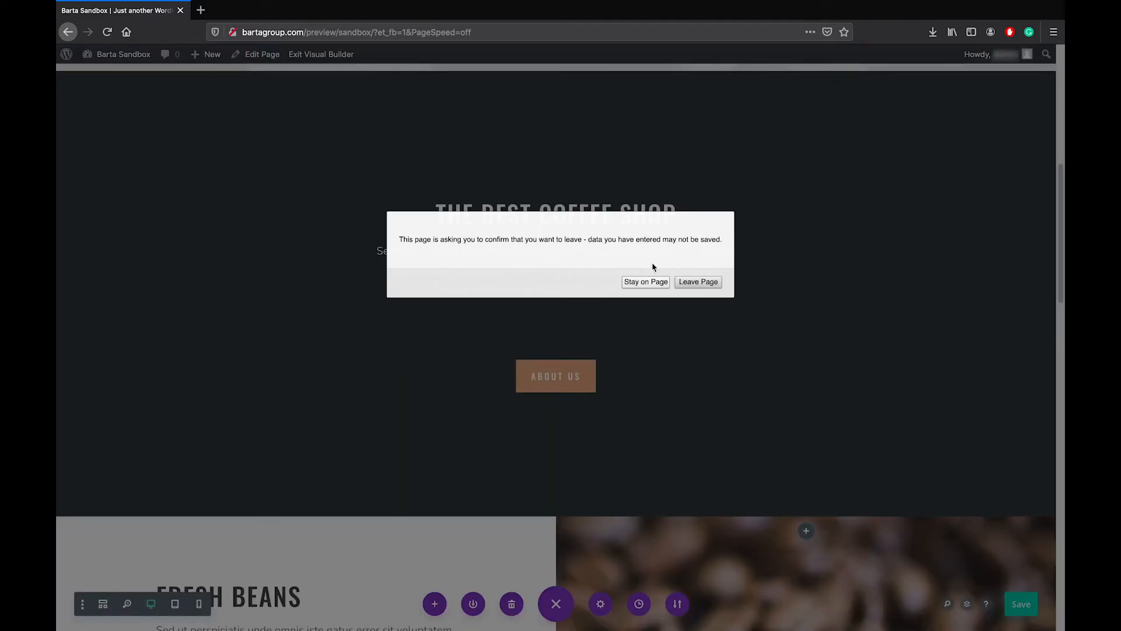
pyautogui.click(698, 282)
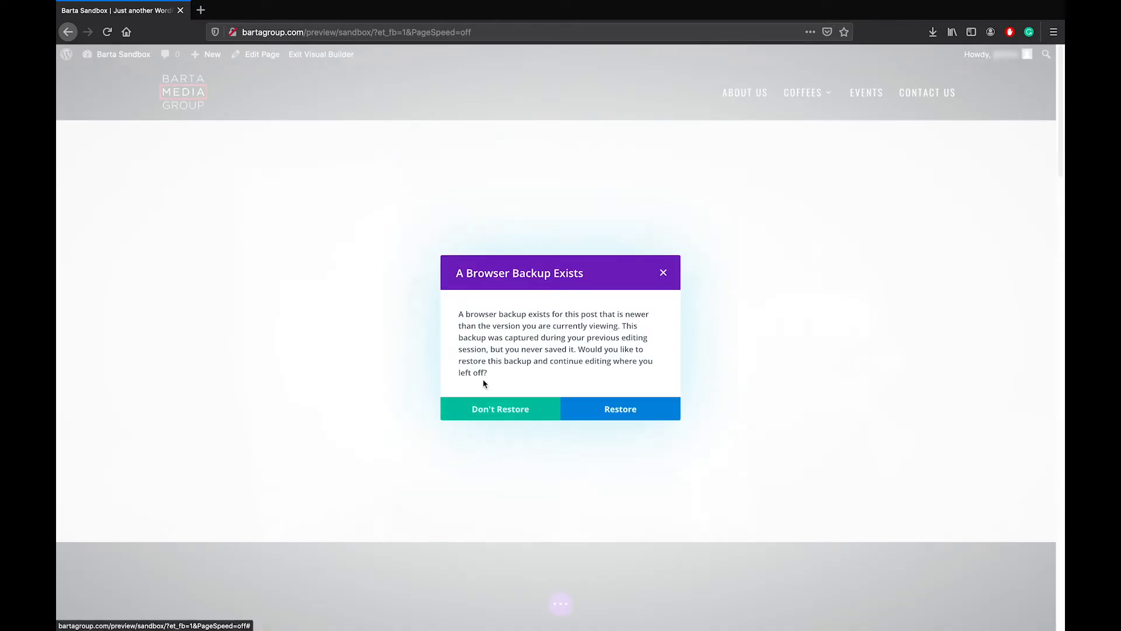
pyautogui.click(482, 409)
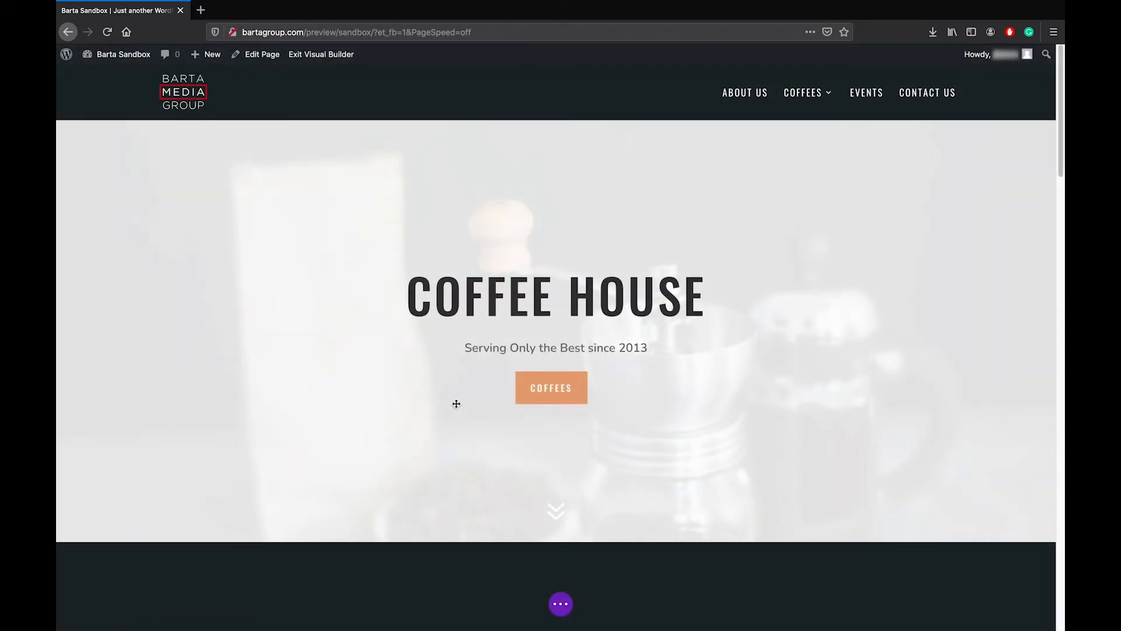
pyautogui.scroll(-8, 459, 404)
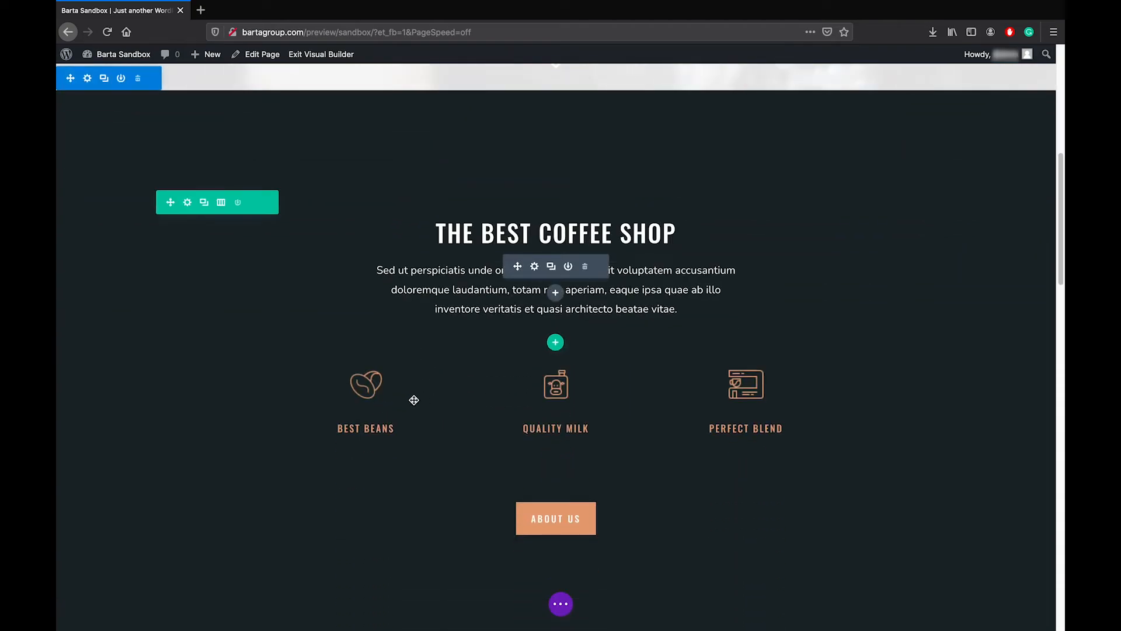
pyautogui.moveTo(363, 376)
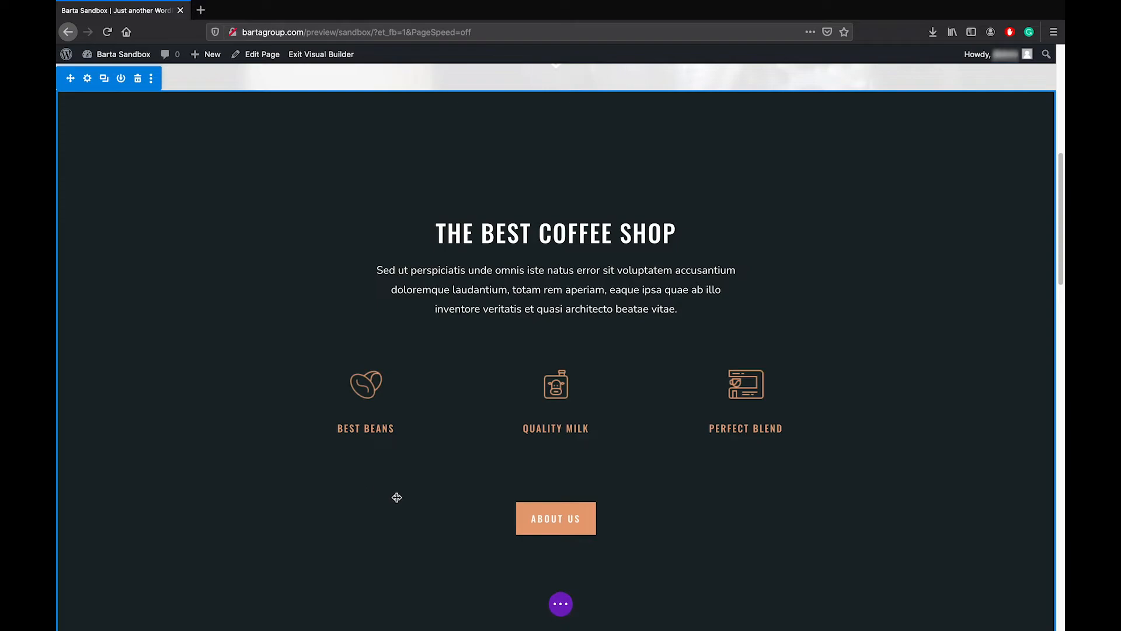
# - Open the Best Beans blurb's settings and examine its design options, including the title text settings
pyautogui.click(563, 606)
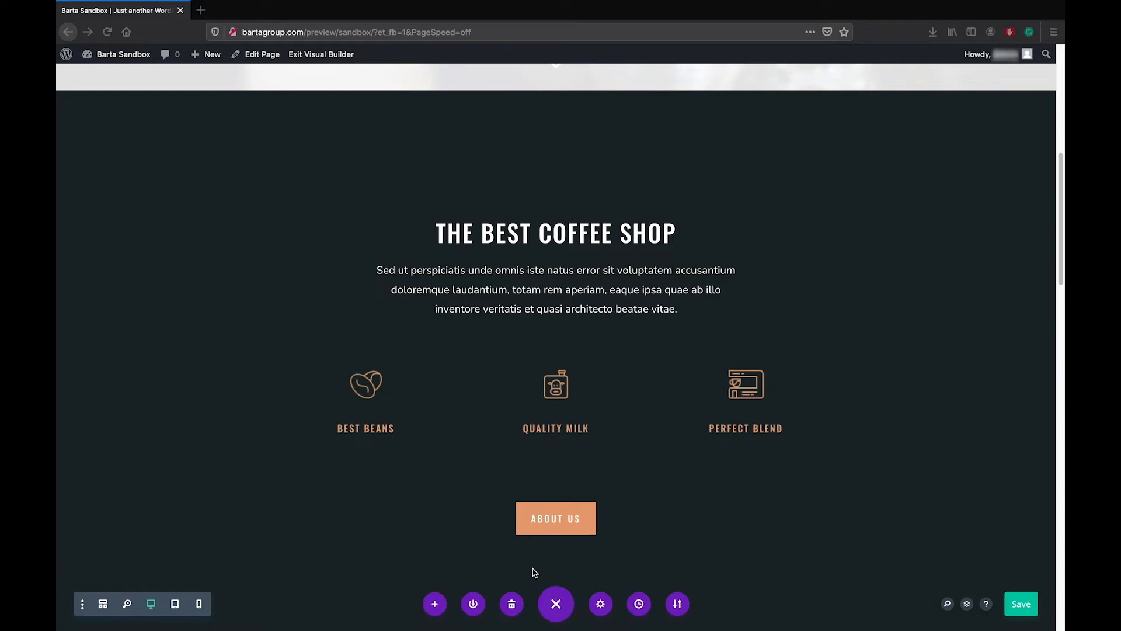
pyautogui.click(479, 501)
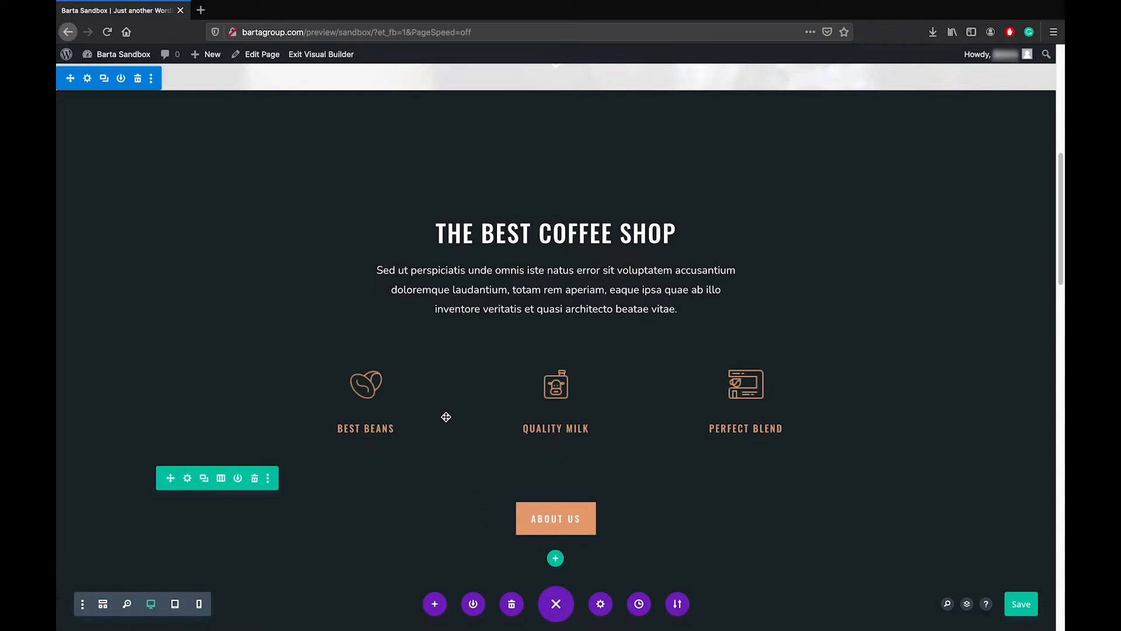
pyautogui.moveTo(415, 390)
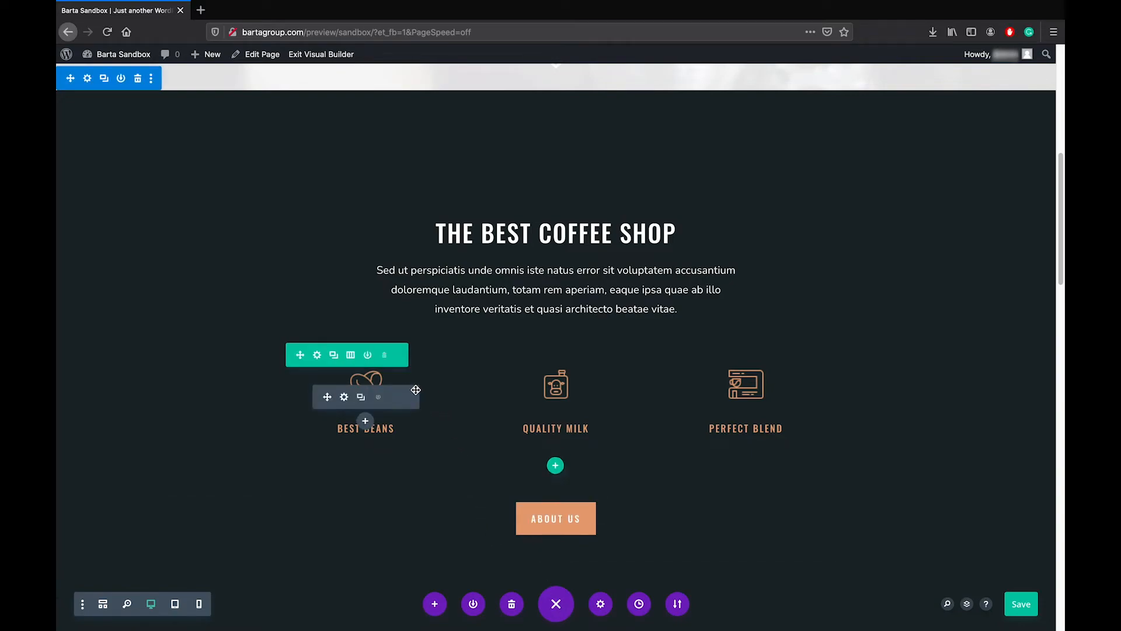
pyautogui.click(346, 398)
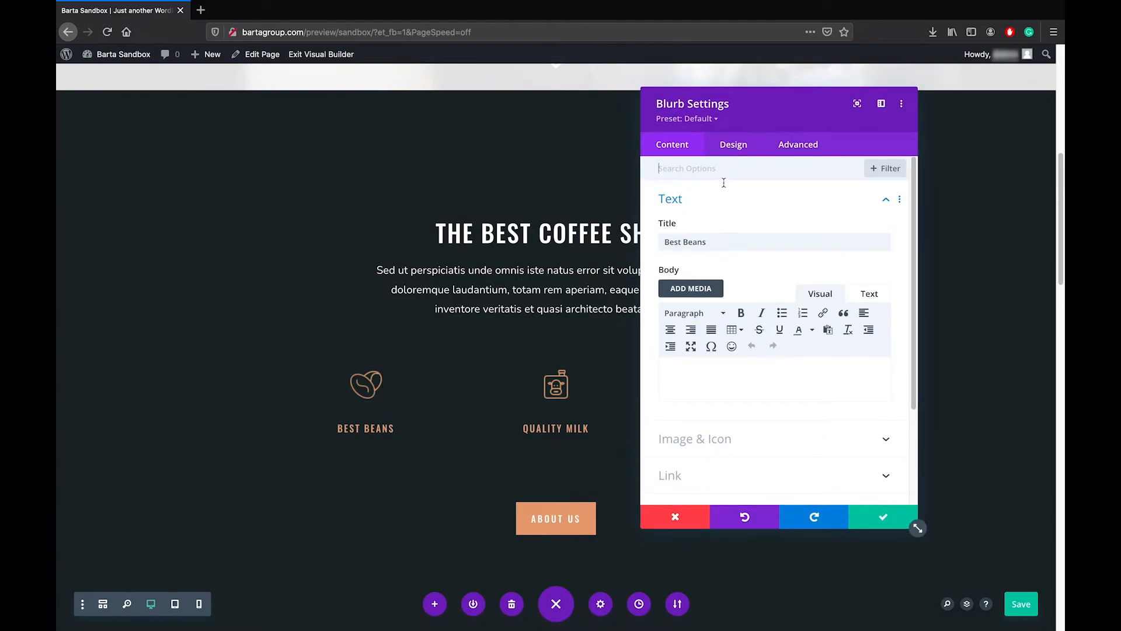
pyautogui.click(735, 146)
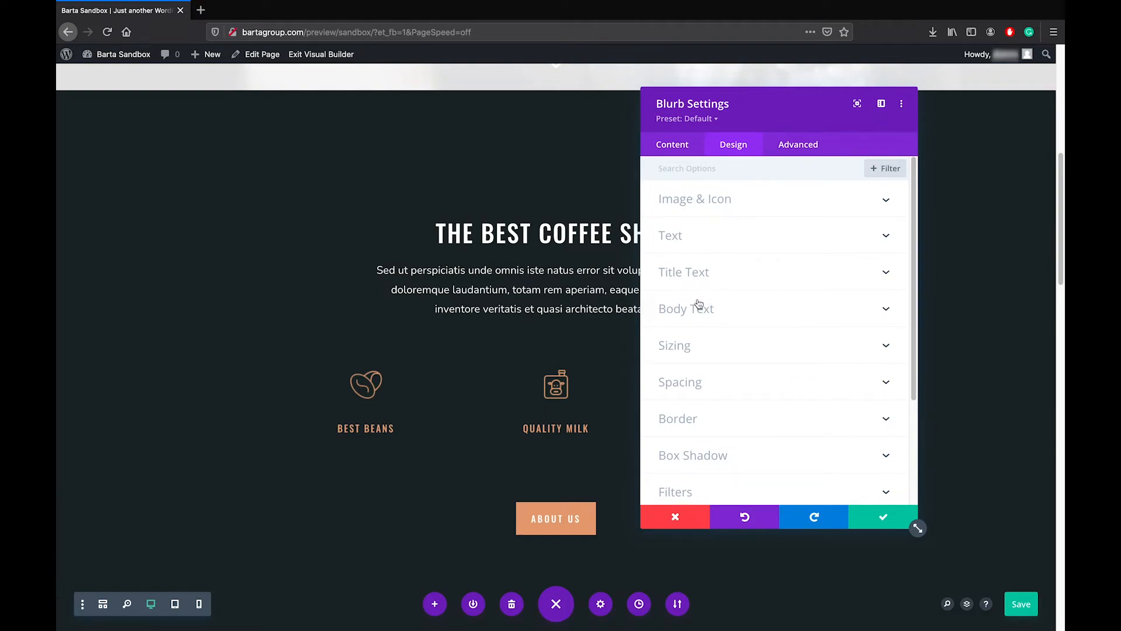
pyautogui.click(704, 274)
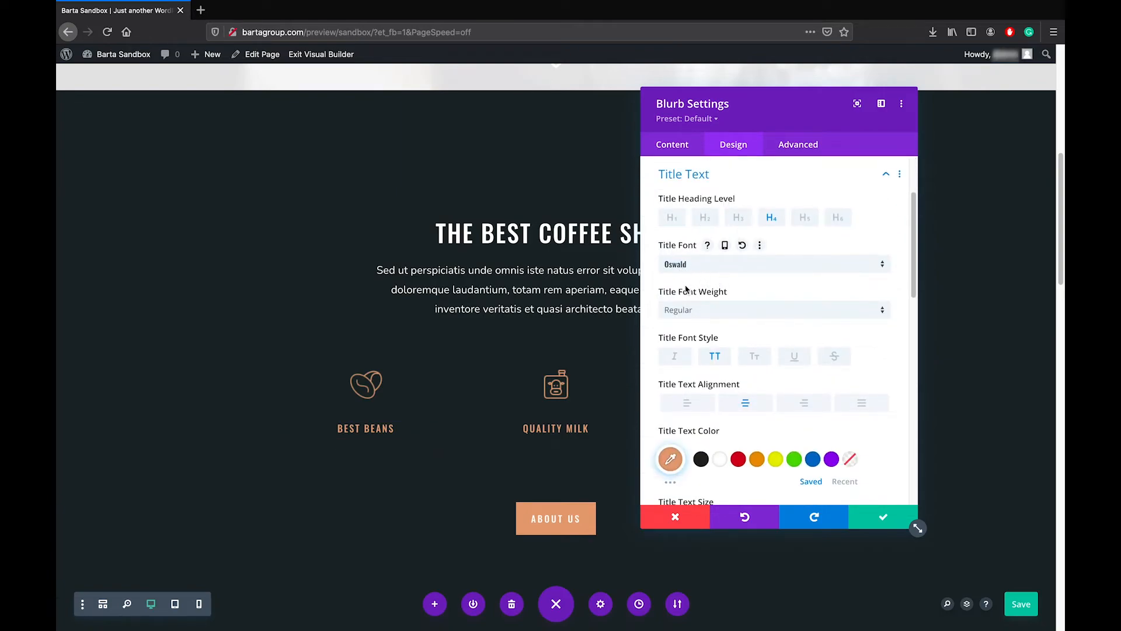
pyautogui.scroll(1, 748, 374)
pyautogui.scroll(-6, 745, 397)
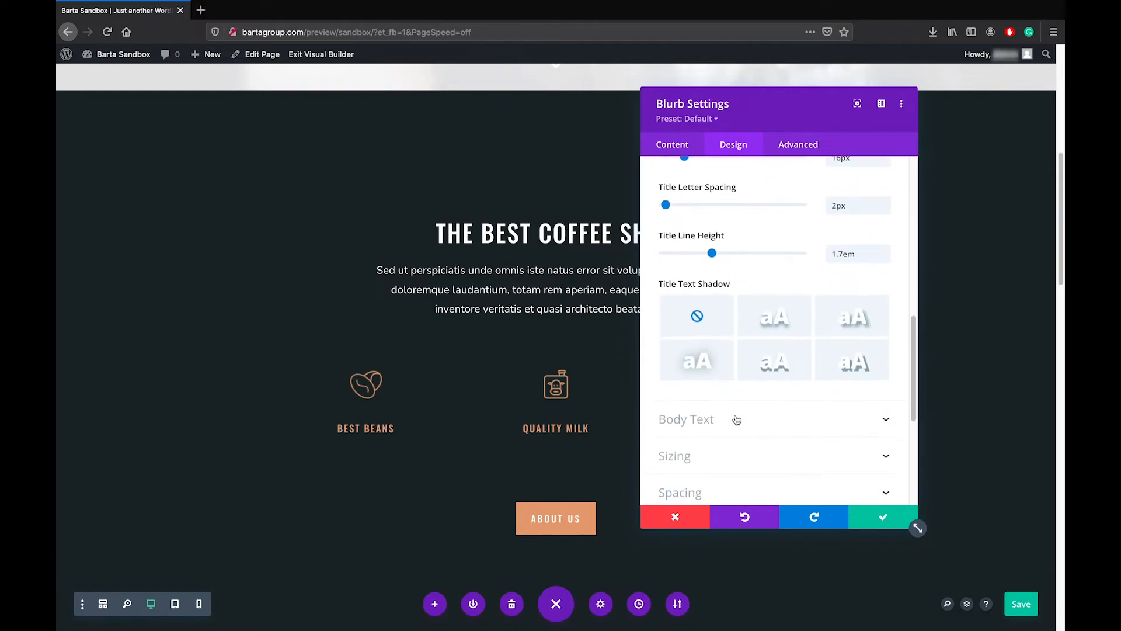
pyautogui.scroll(-5, 733, 414)
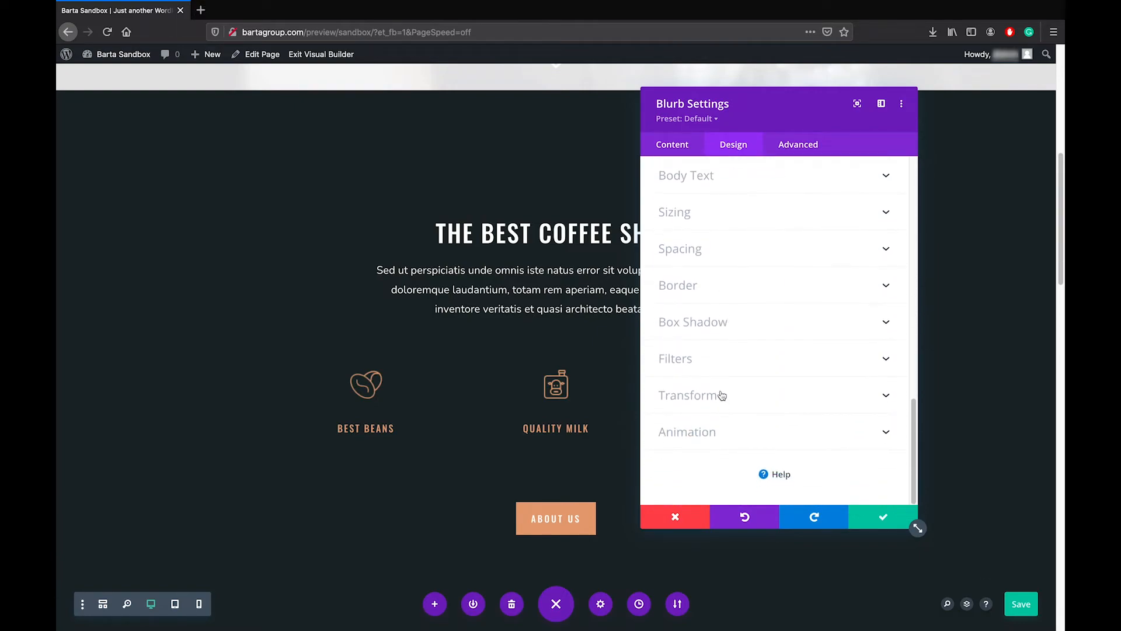
pyautogui.scroll(10, 723, 386)
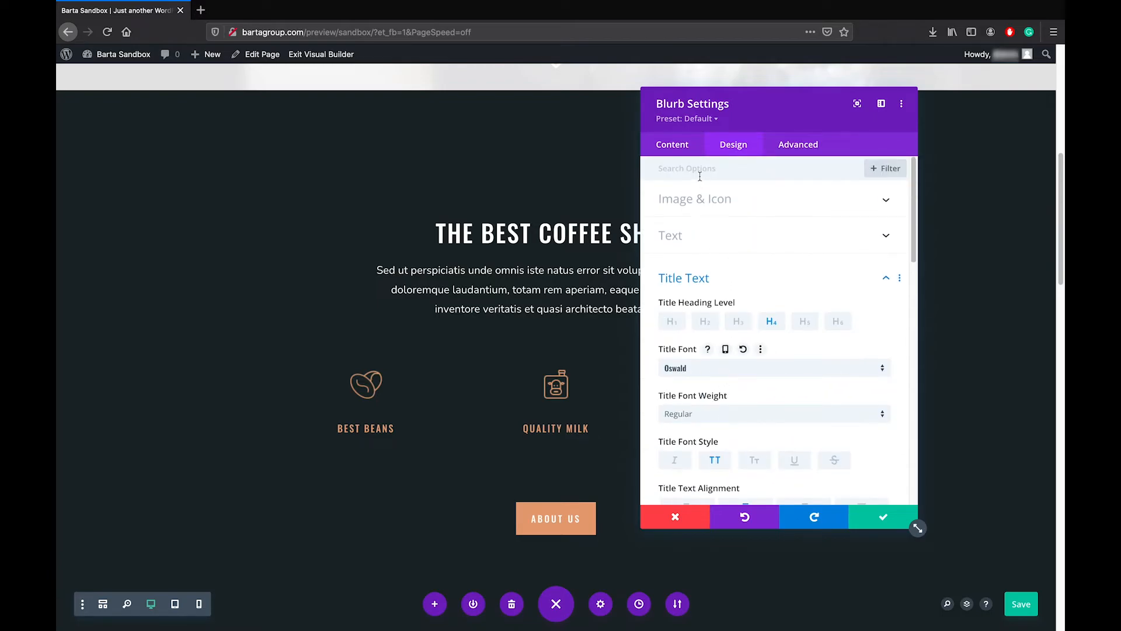
pyautogui.click(741, 276)
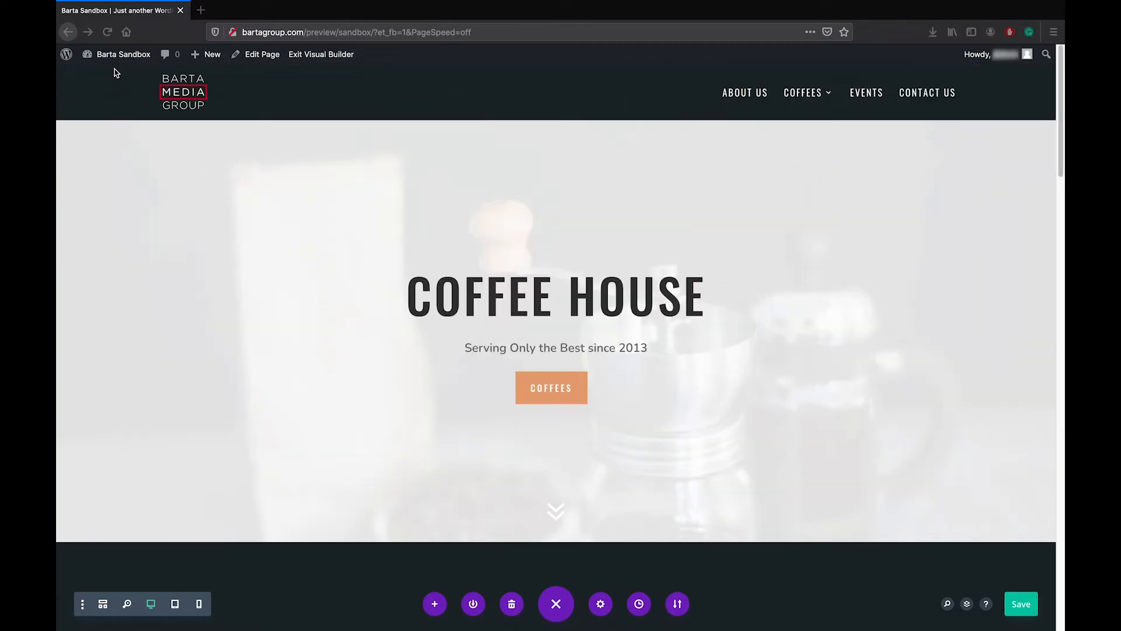
# - Go to the site's admin dashboard and look over the Comments and Projects lists
pyautogui.moveTo(125, 55)
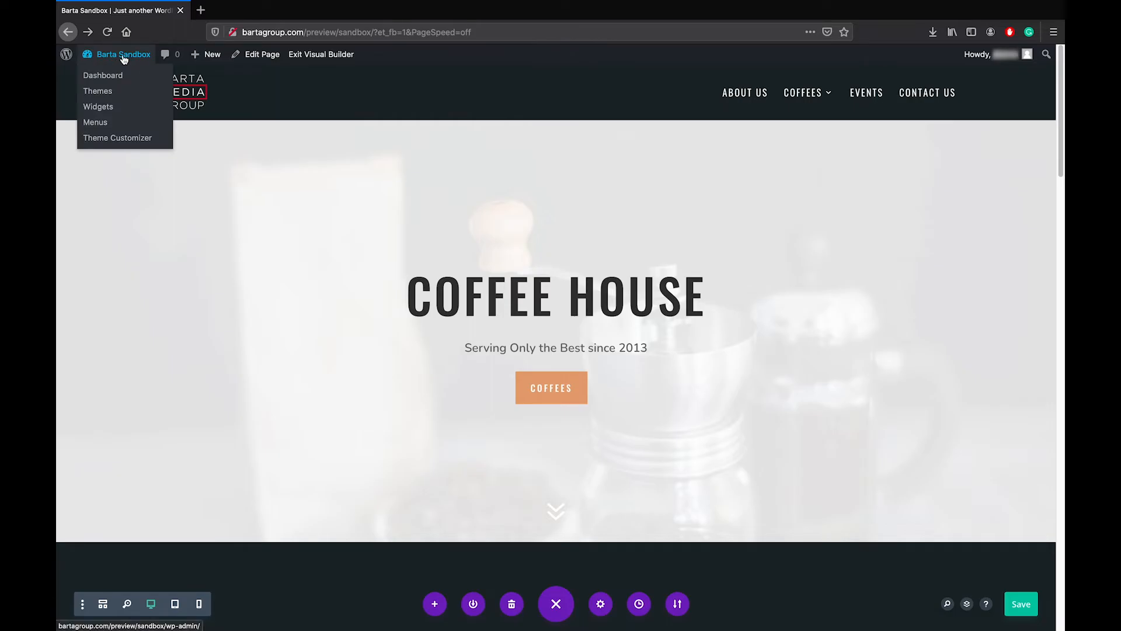
pyautogui.click(124, 55)
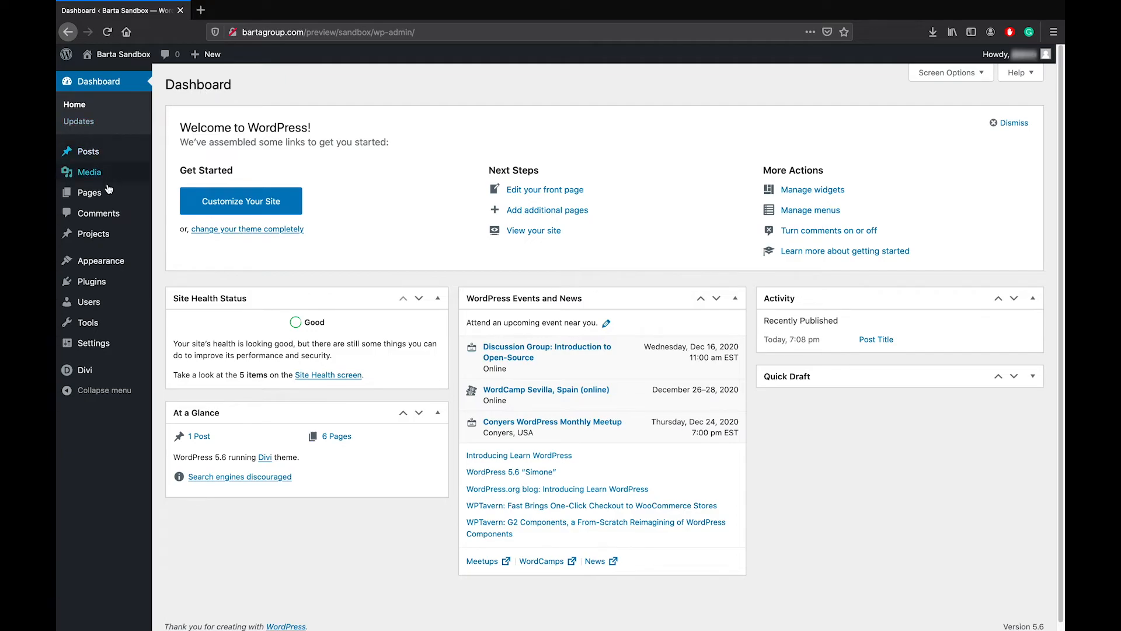
pyautogui.click(97, 219)
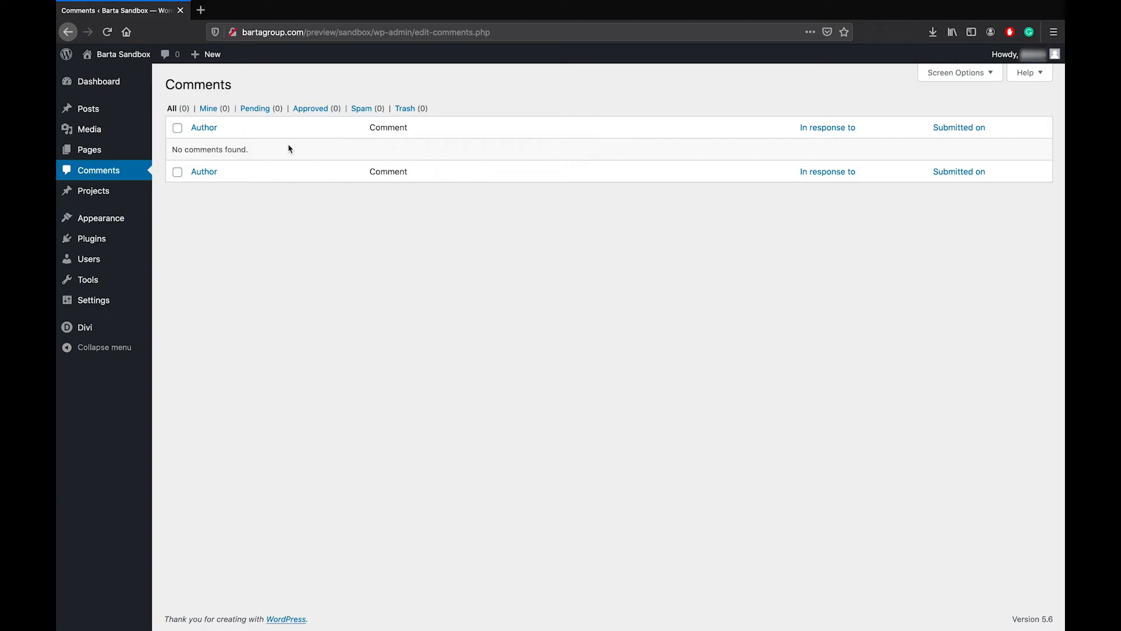
pyautogui.moveTo(103, 194)
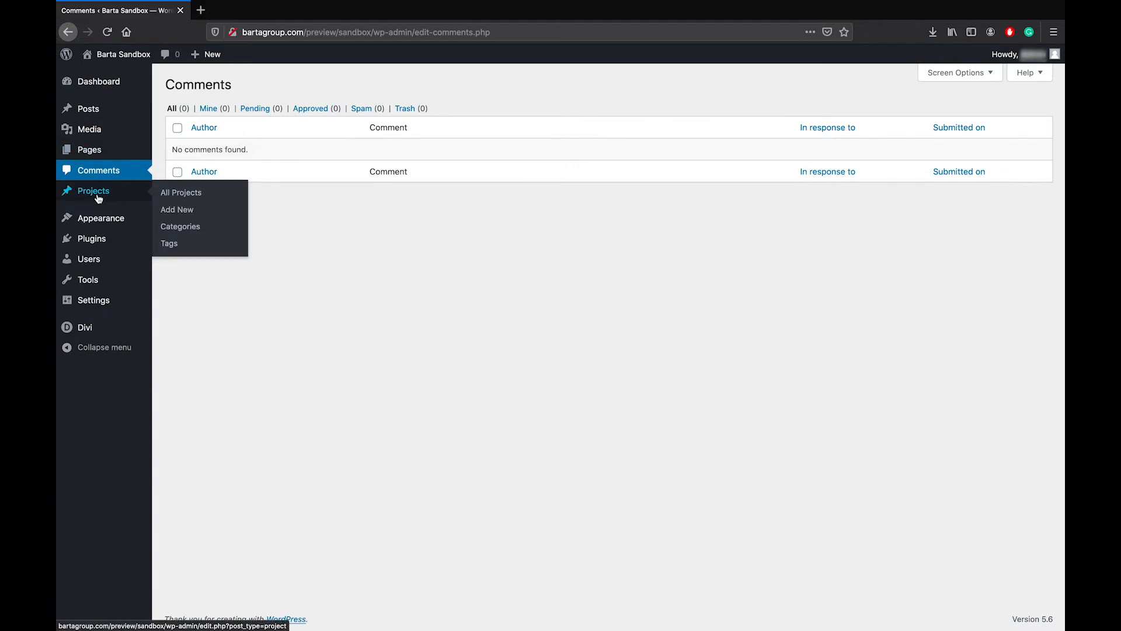
pyautogui.click(99, 198)
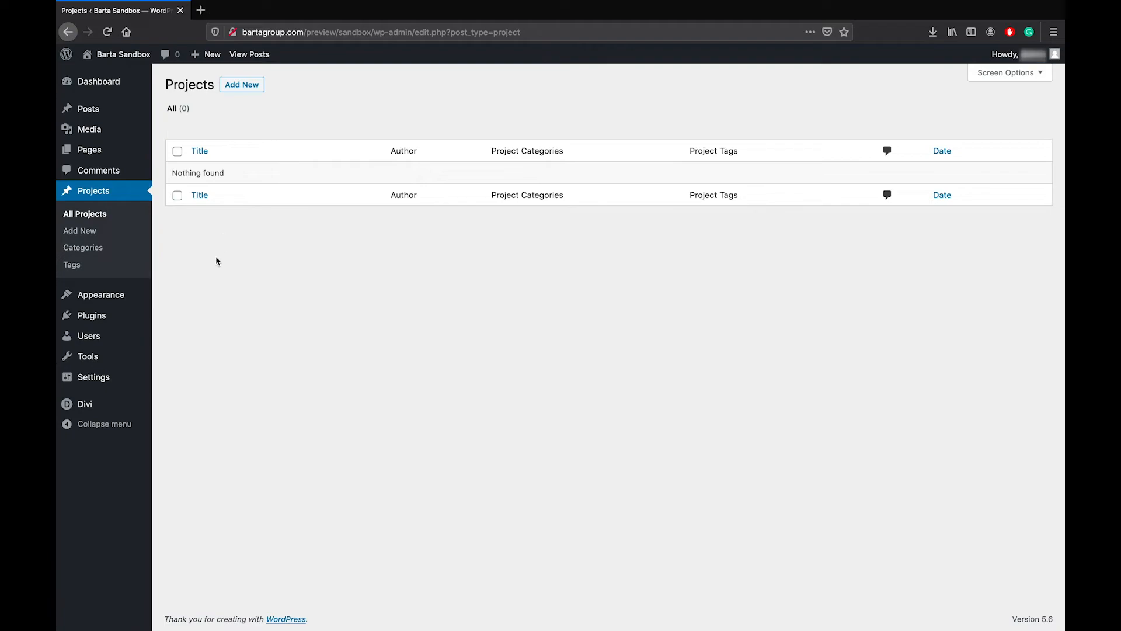
# - Open the Menus editor and compare its items with the header navigation of the live site opened in a new tab
pyautogui.moveTo(113, 297)
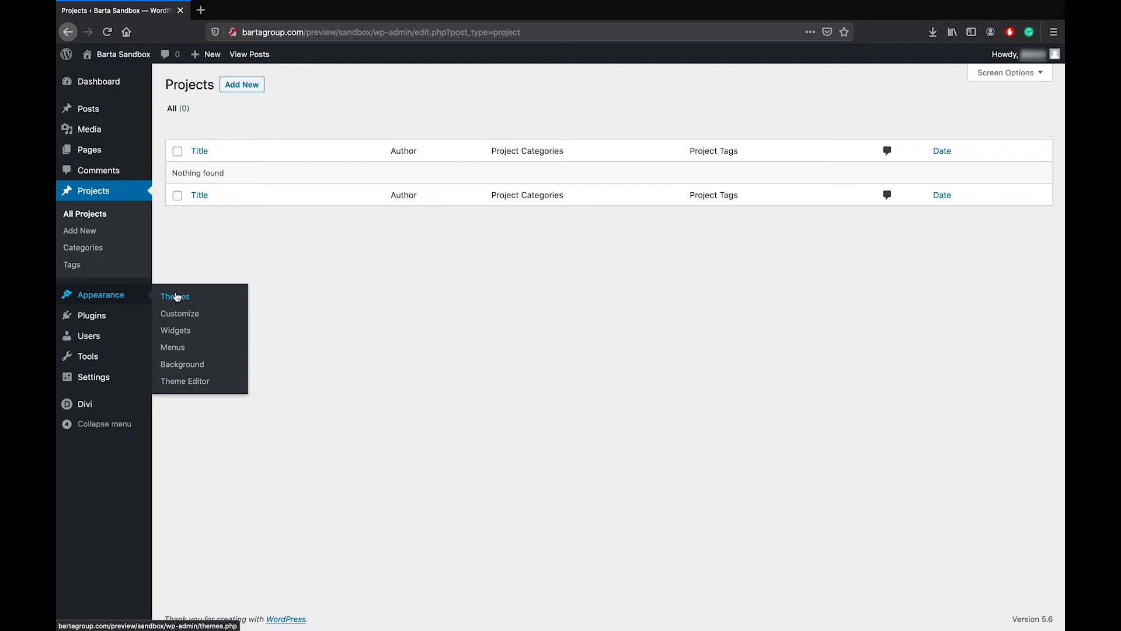
pyautogui.click(173, 349)
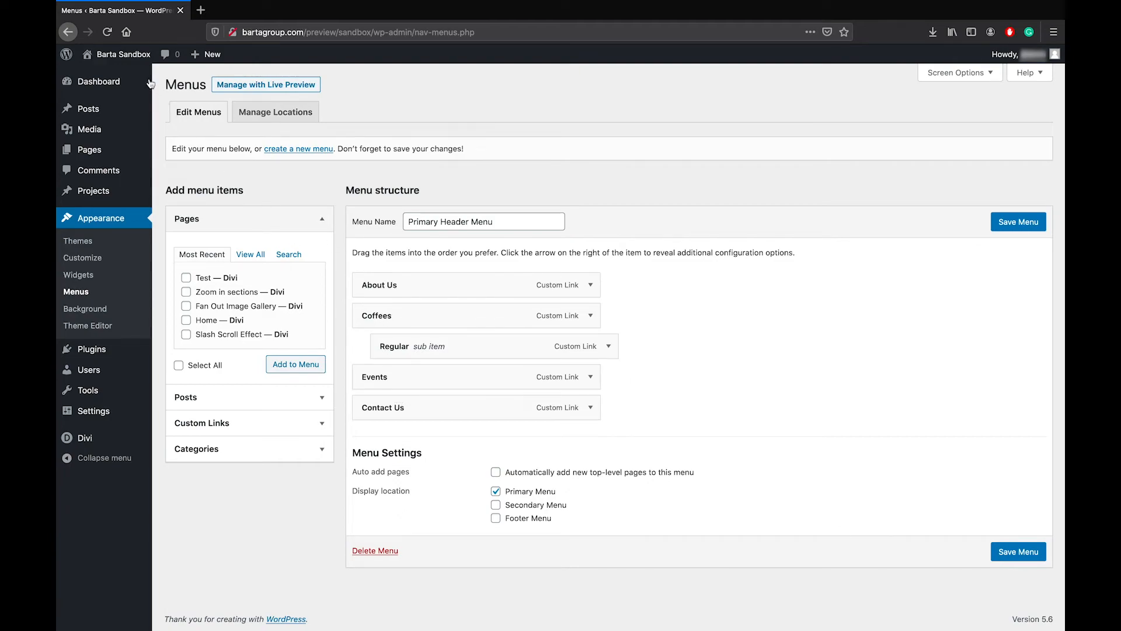
pyautogui.rightClick(128, 55)
pyautogui.click(175, 61)
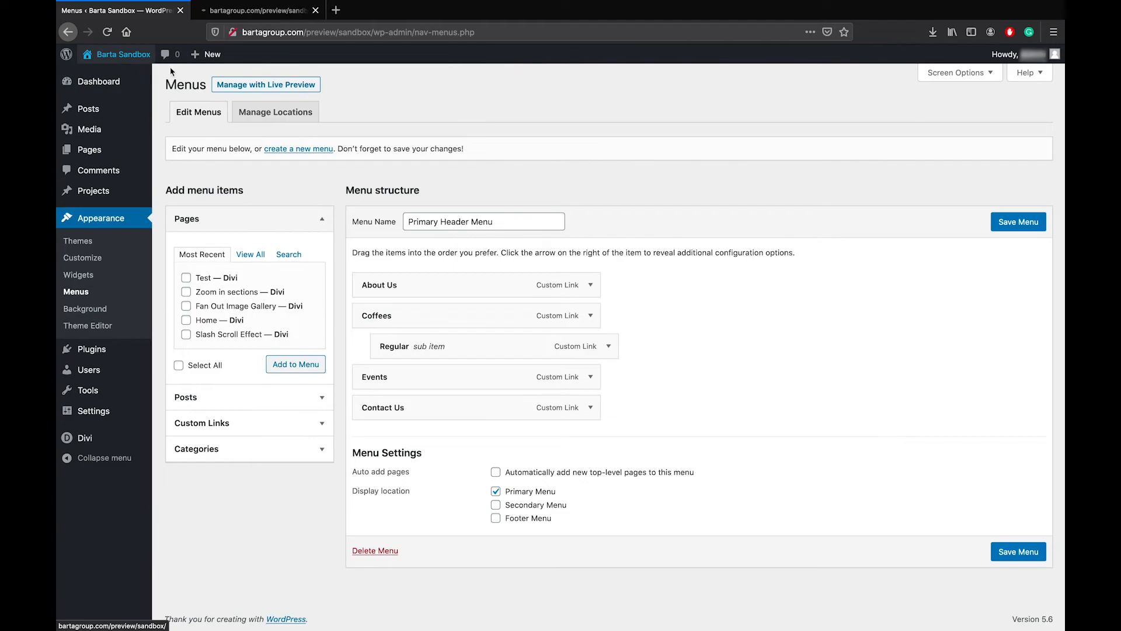
pyautogui.click(244, 12)
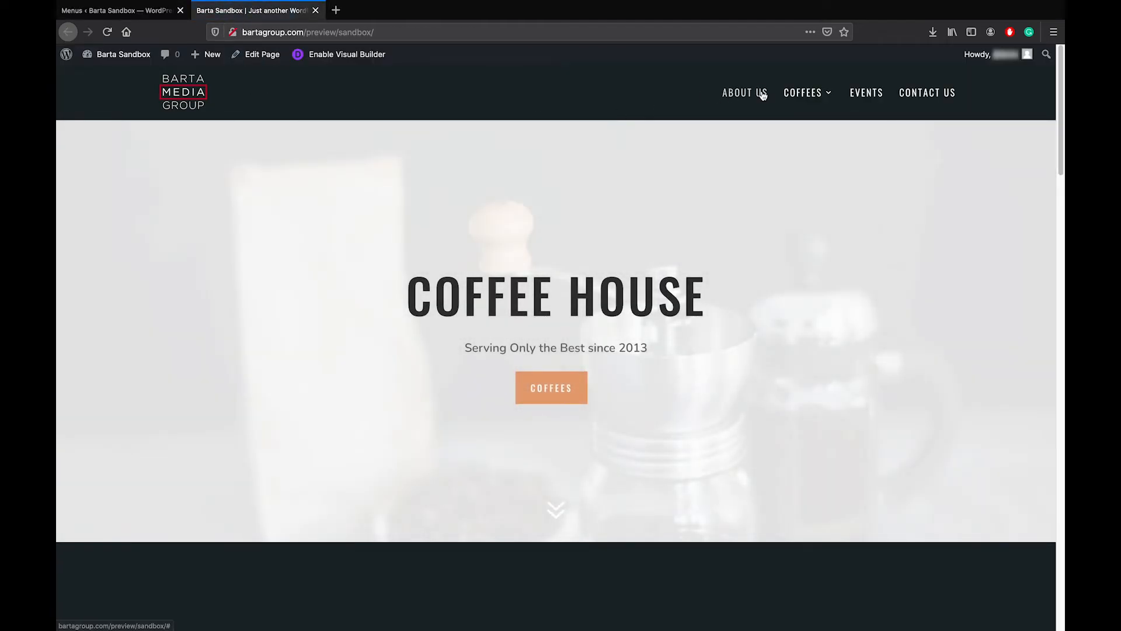
pyautogui.moveTo(793, 97)
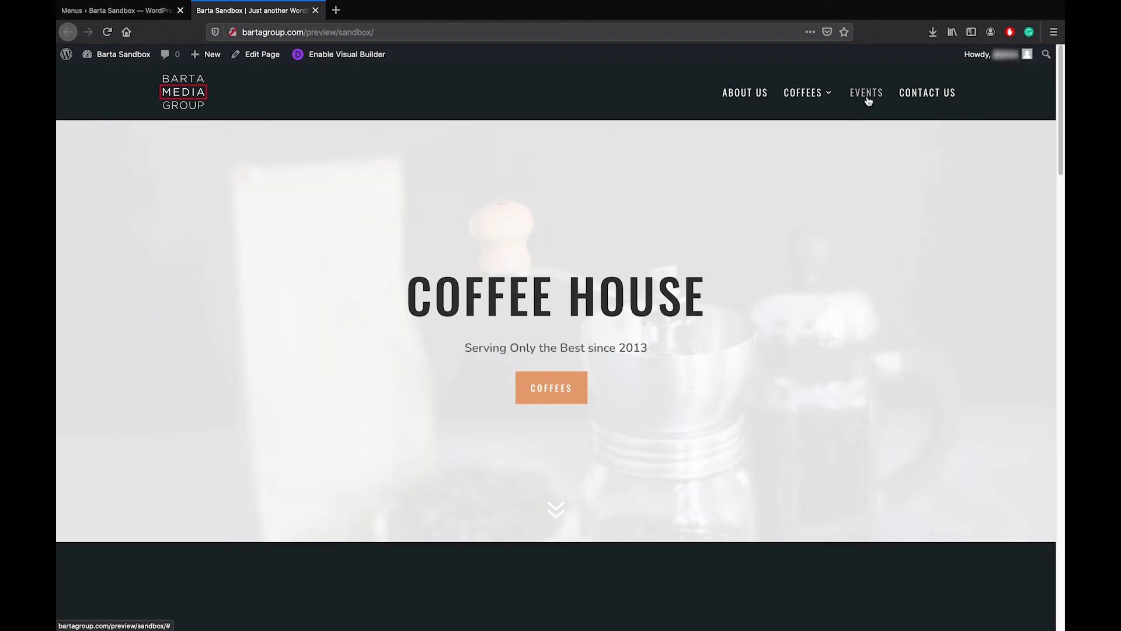
pyautogui.click(143, 14)
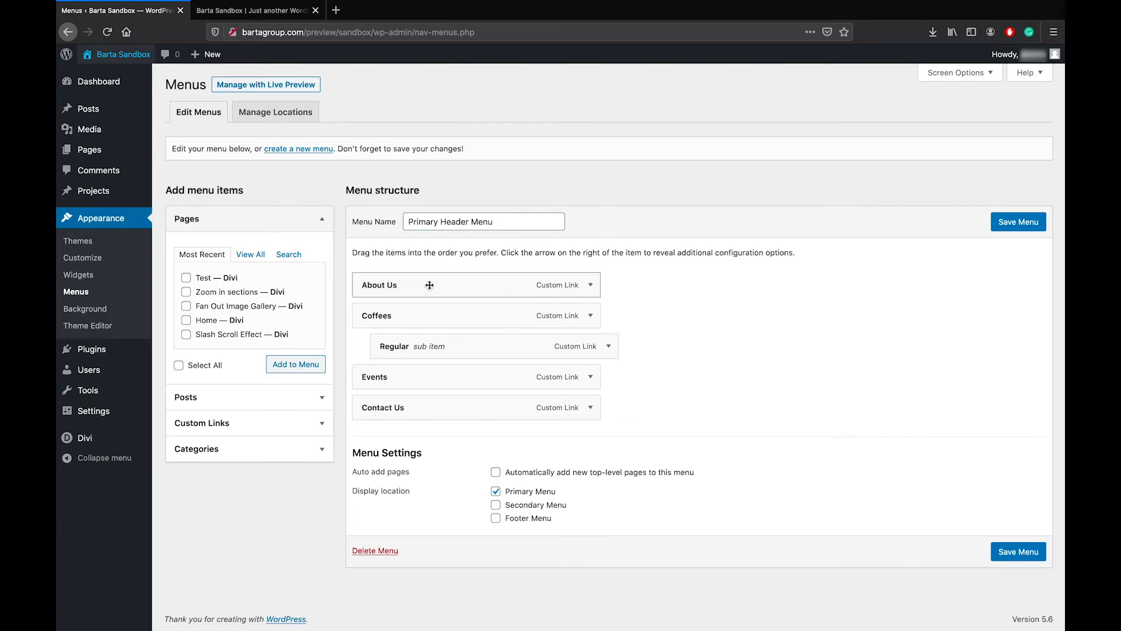
# - Review the About Us menu item's URL and navigation label, cancel its editing and save the Primary Header Menu
pyautogui.click(590, 284)
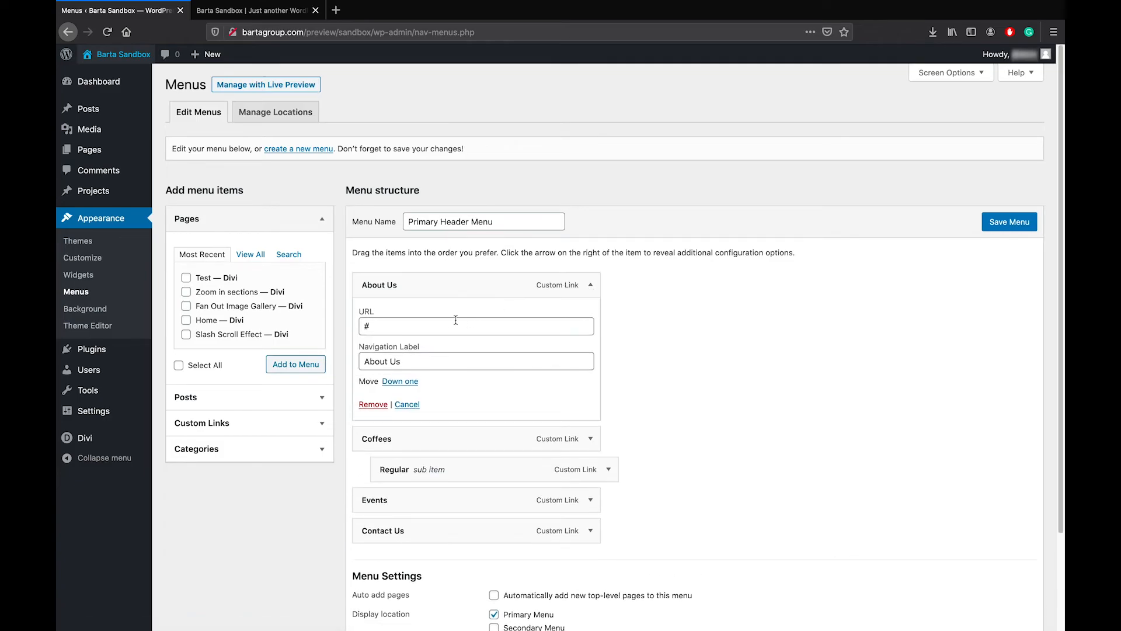
pyautogui.moveTo(368, 362); pyautogui.dragTo(413, 362)
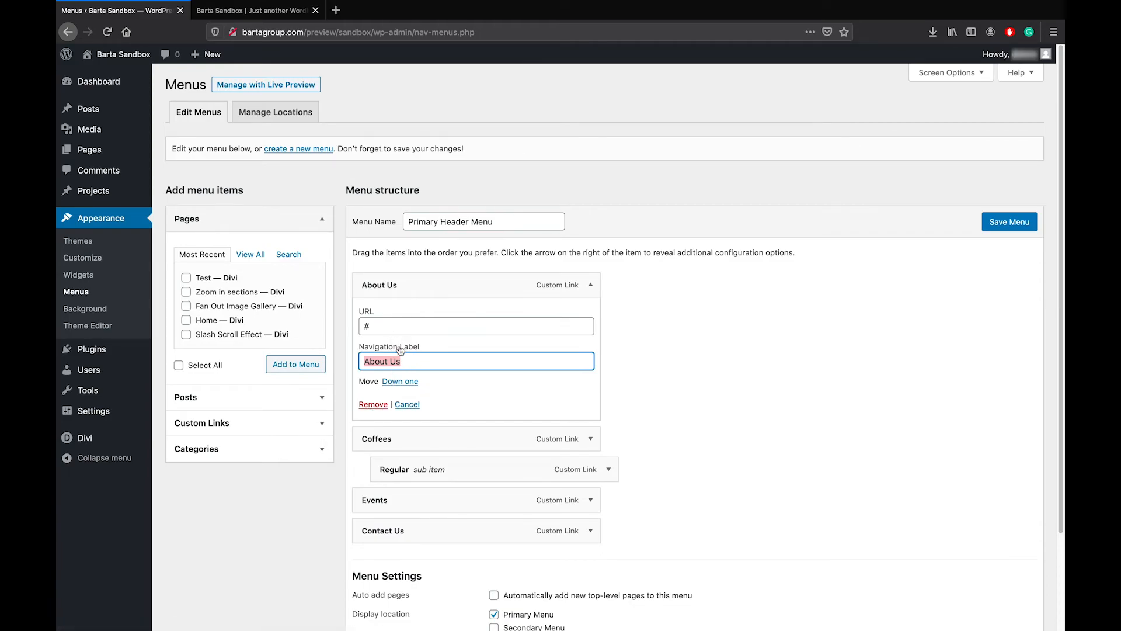
pyautogui.click(413, 409)
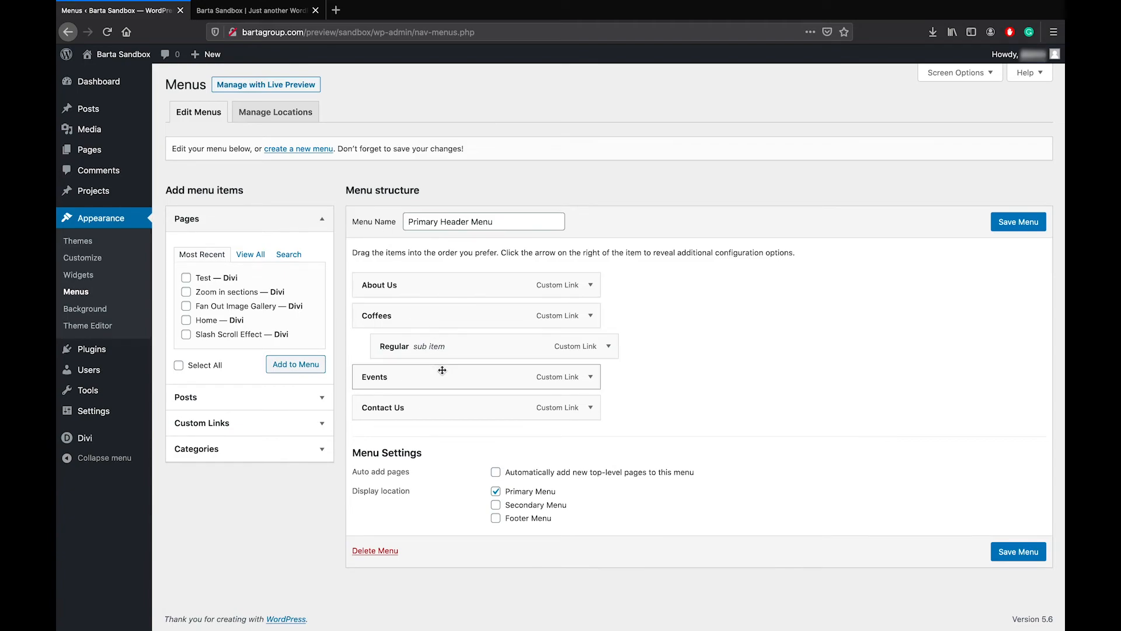
pyautogui.click(1009, 226)
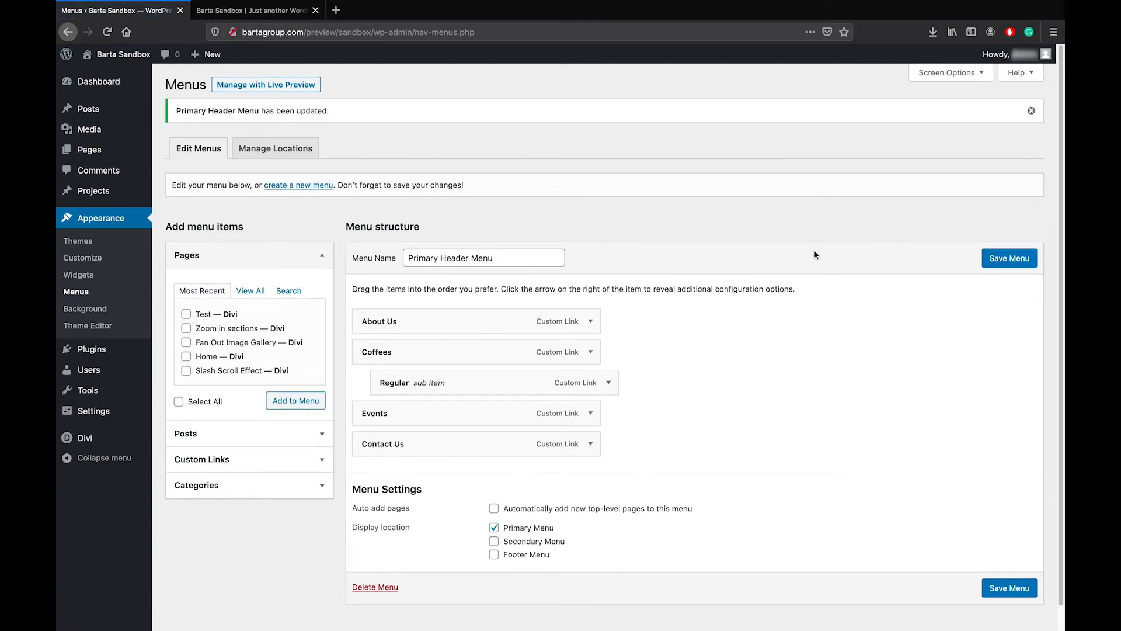
# - Change the About Us item's navigation label to About and save the Primary Header Menu
pyautogui.click(590, 323)
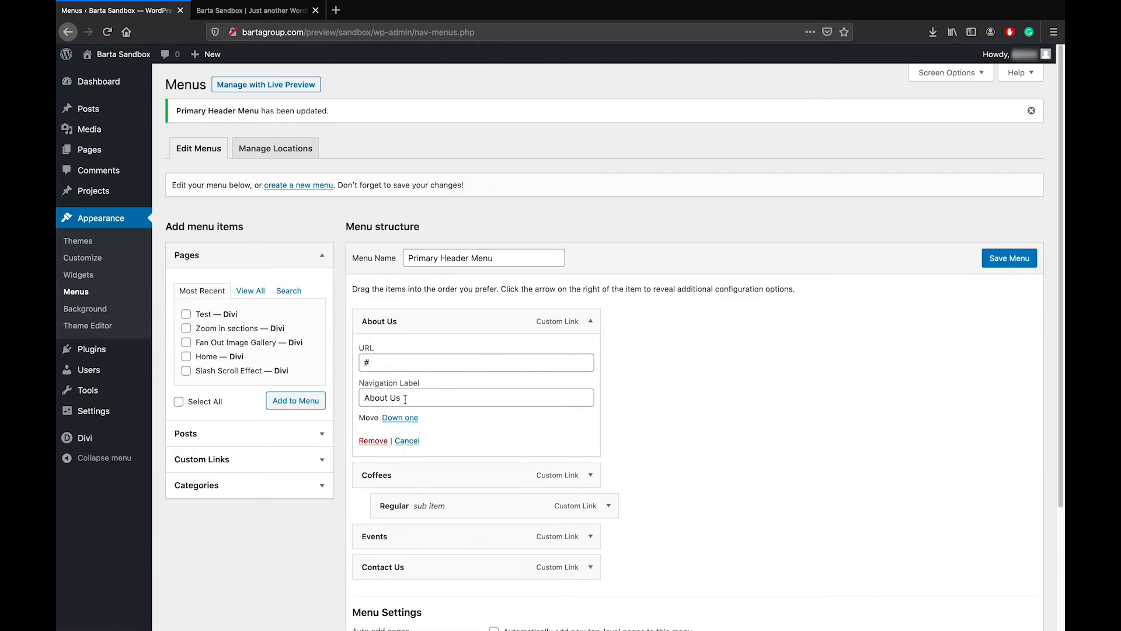
pyautogui.click(400, 400)
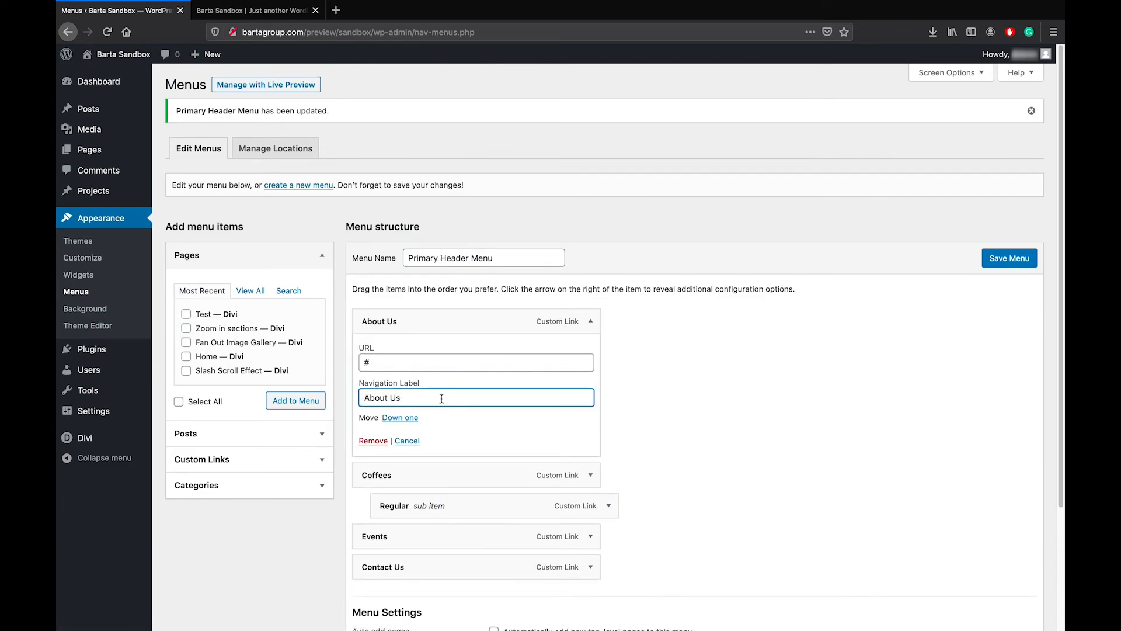
pyautogui.click(391, 398)
pyautogui.press('BackSpace')
pyautogui.press('Delete')
pyautogui.press('Delete')
pyautogui.click(590, 322)
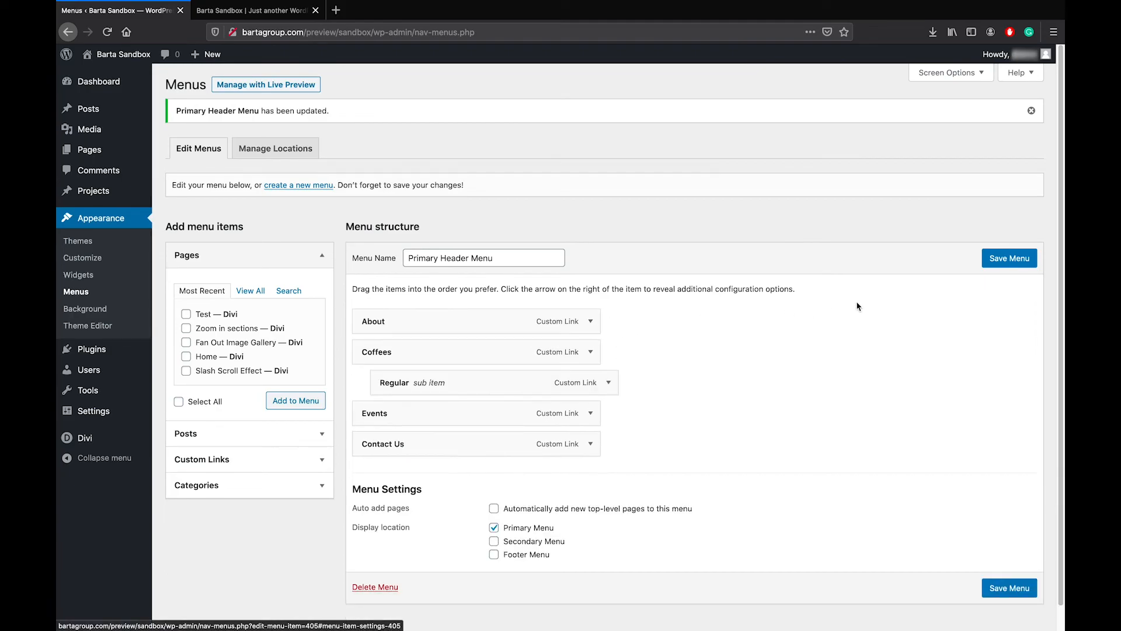
pyautogui.click(989, 264)
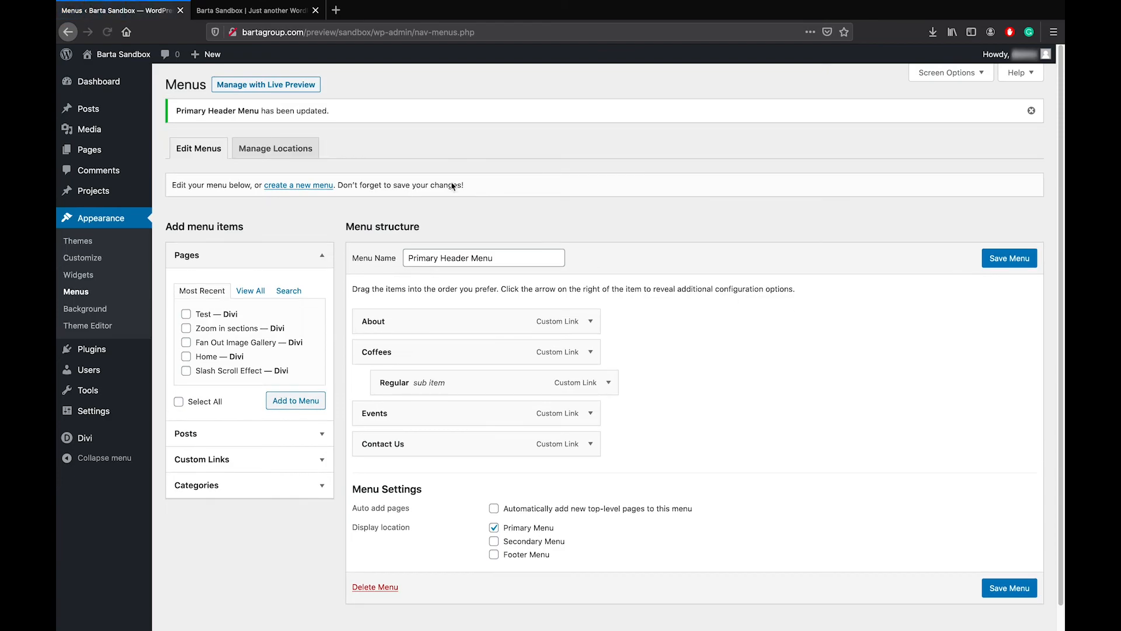
# - Reload the live site to check the renamed header menu item, then return to the Menus editor and close the site's tab
pyautogui.click(225, 10)
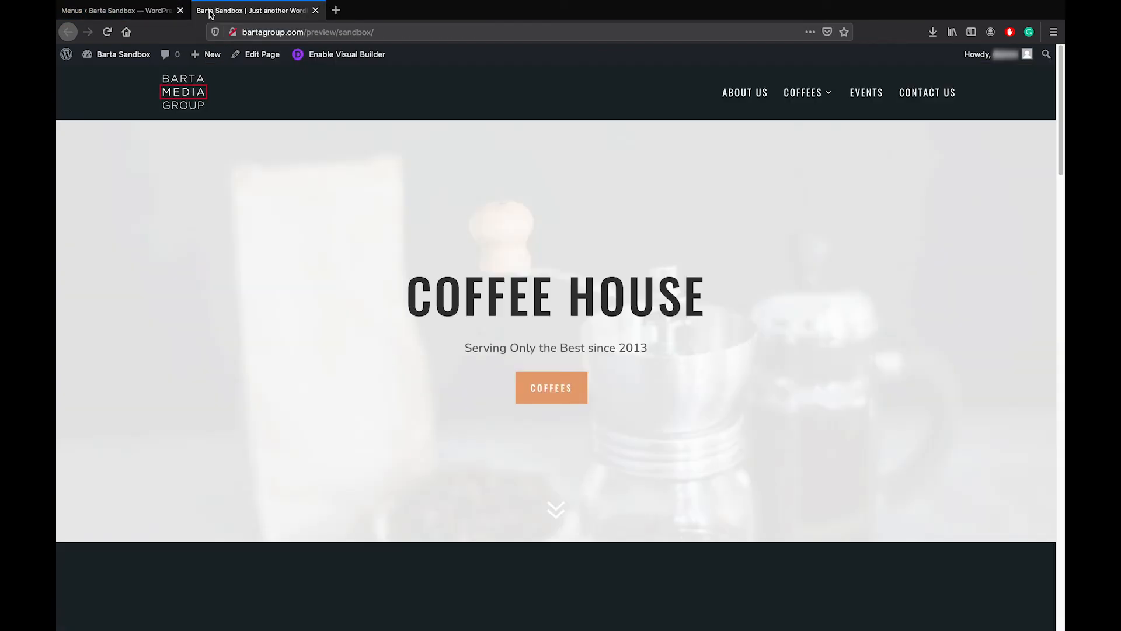
pyautogui.click(108, 32)
pyautogui.click(108, 34)
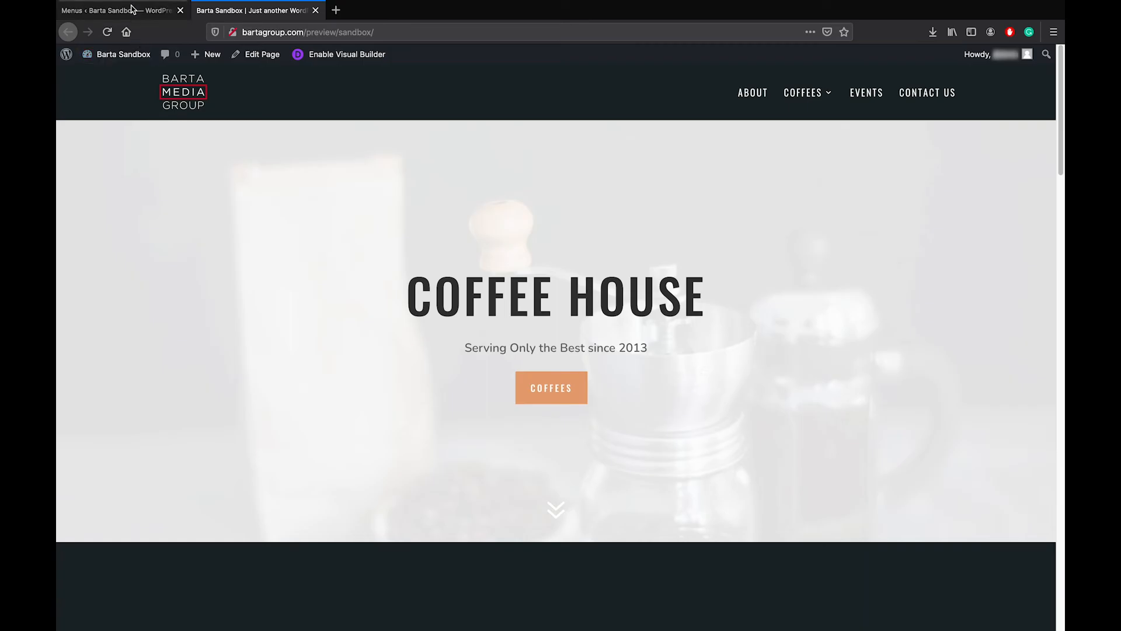
pyautogui.click(127, 11)
pyautogui.click(315, 10)
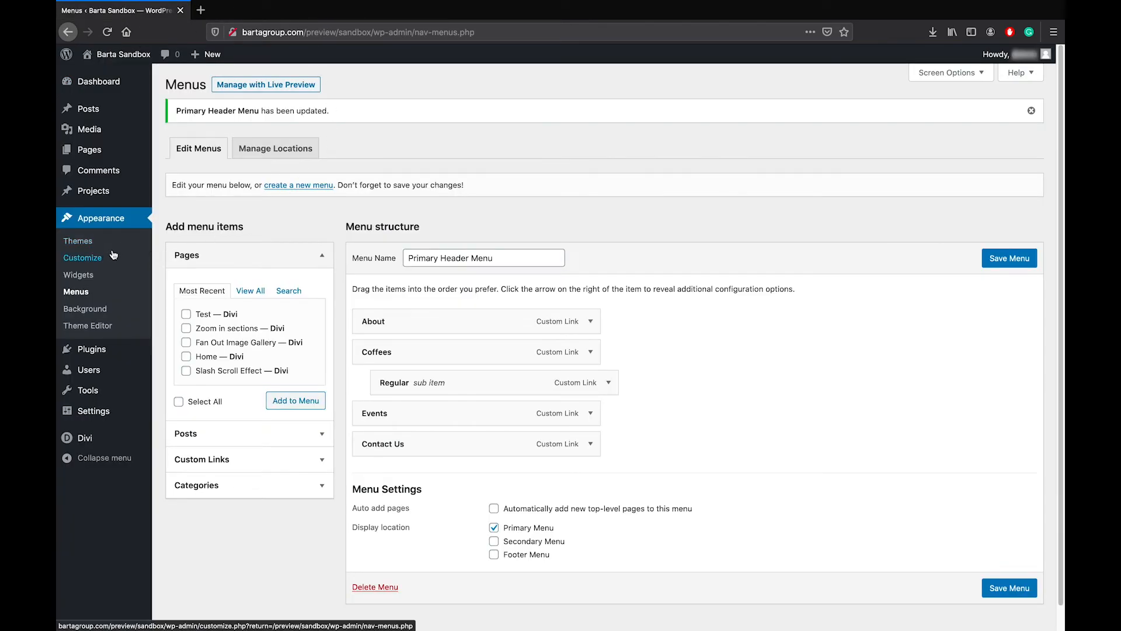
# - Look over the installed plugins and open the page for adding new plugins
pyautogui.click(93, 355)
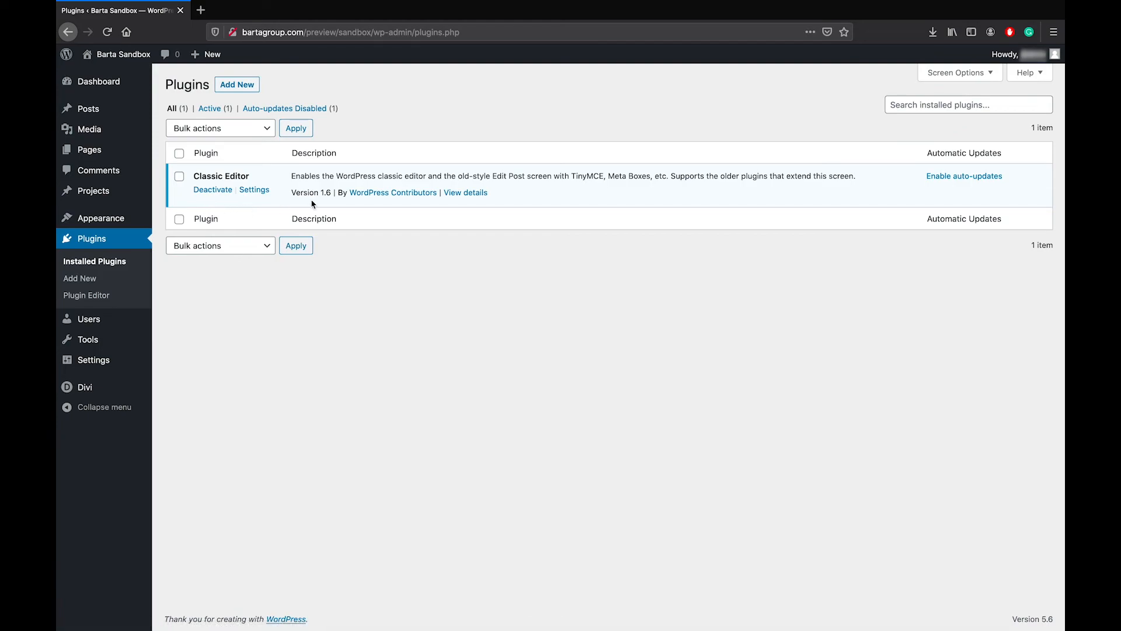
pyautogui.click(255, 89)
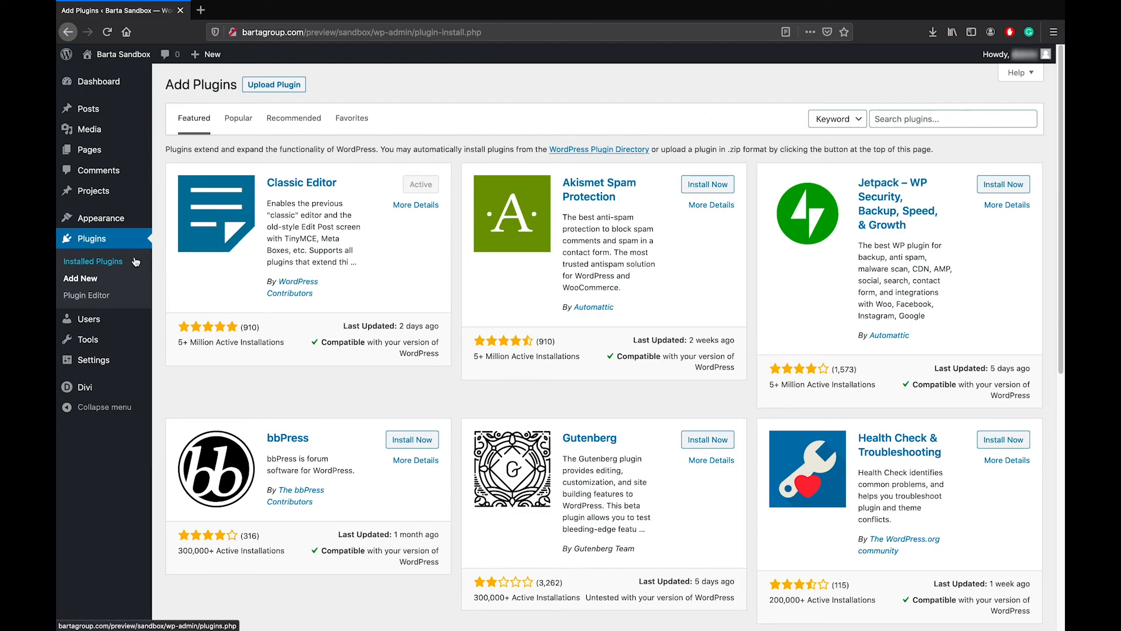
# - Open the Add New User form from the Users list, review the role options and generate a new password
pyautogui.click(97, 324)
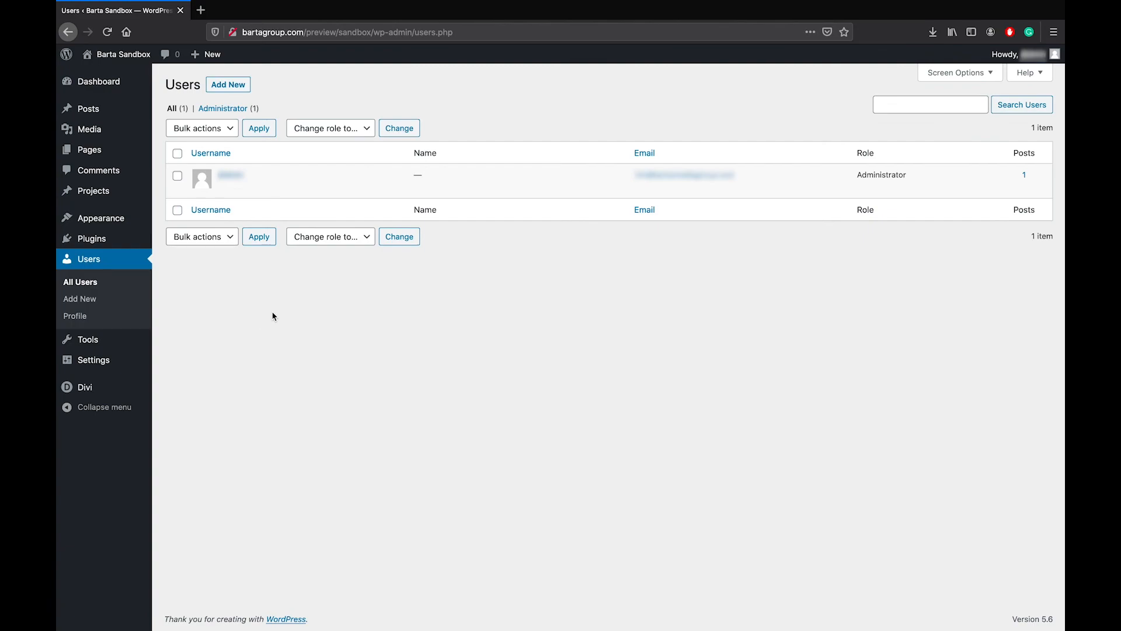
pyautogui.moveTo(314, 190)
pyautogui.click(233, 86)
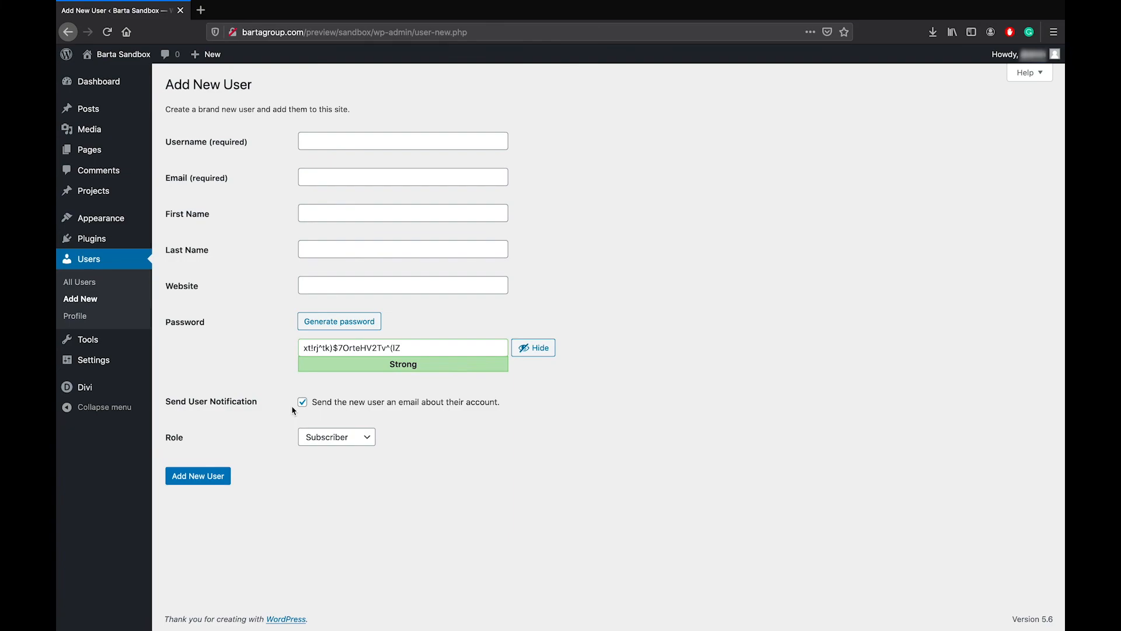
pyautogui.click(334, 438)
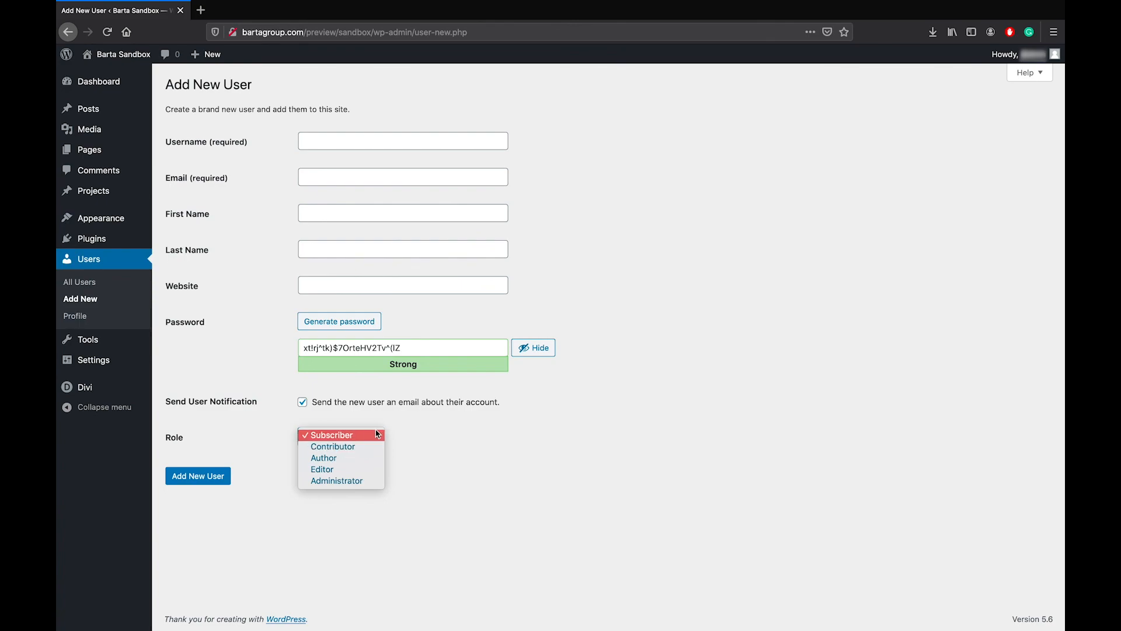
pyautogui.click(411, 422)
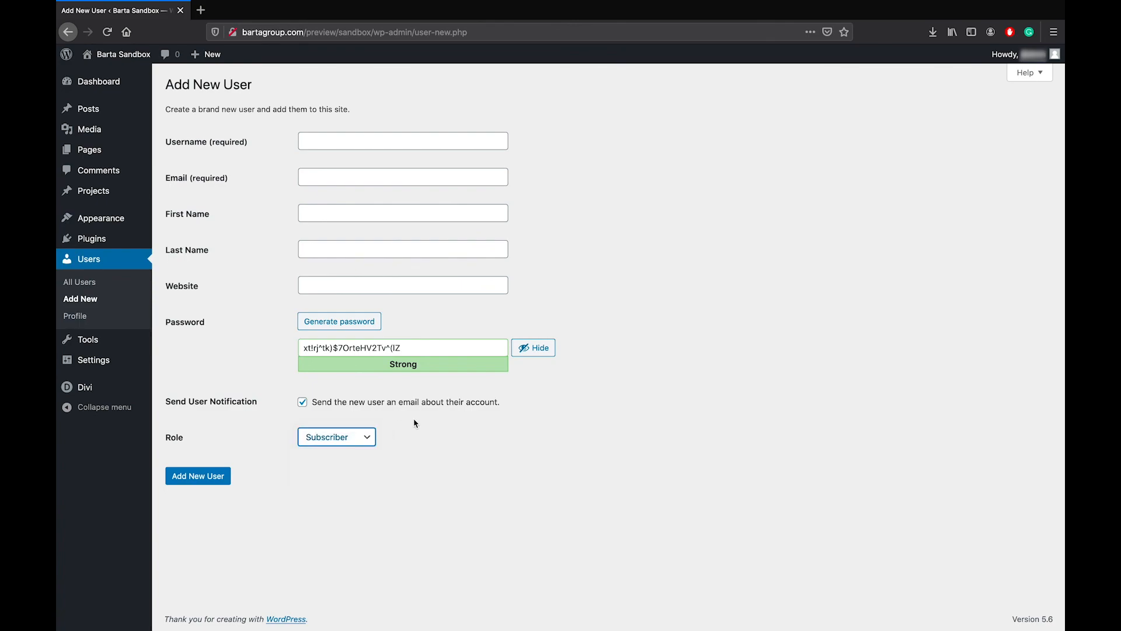
pyautogui.click(339, 321)
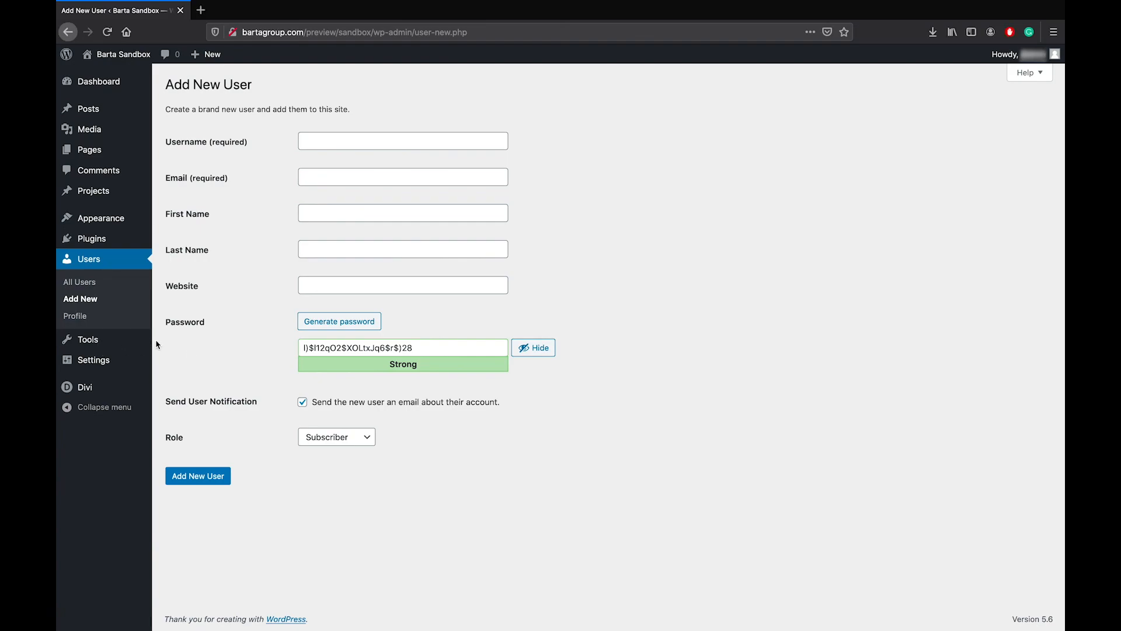
# - Log out of the site's admin area and go to the public Barta Sandbox site from the login page
pyautogui.moveTo(109, 392)
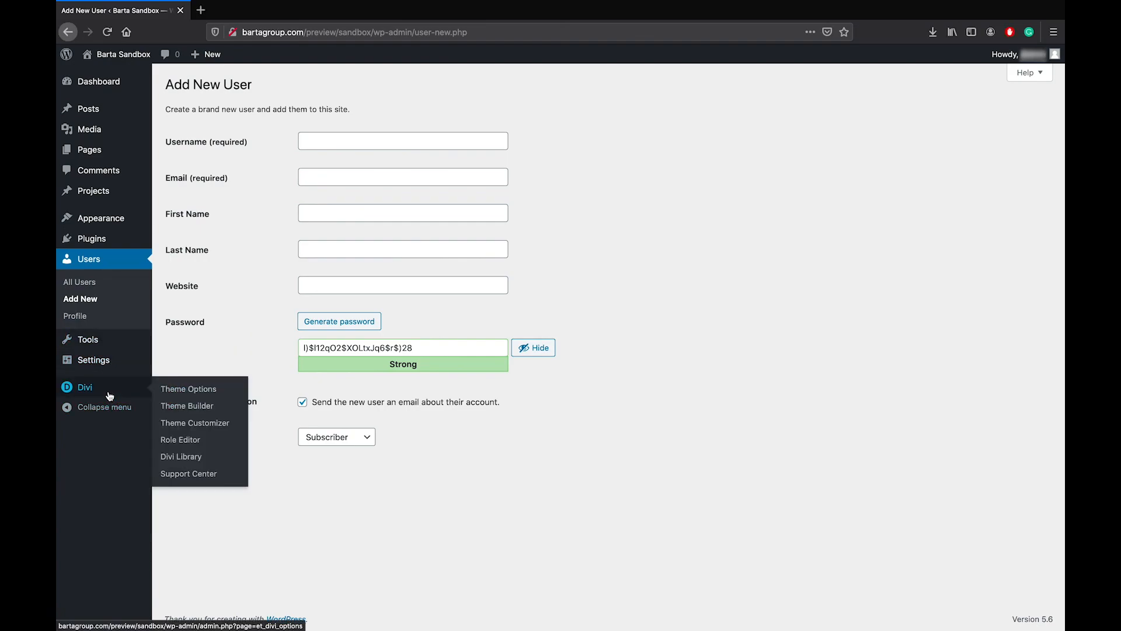
pyautogui.moveTo(105, 350)
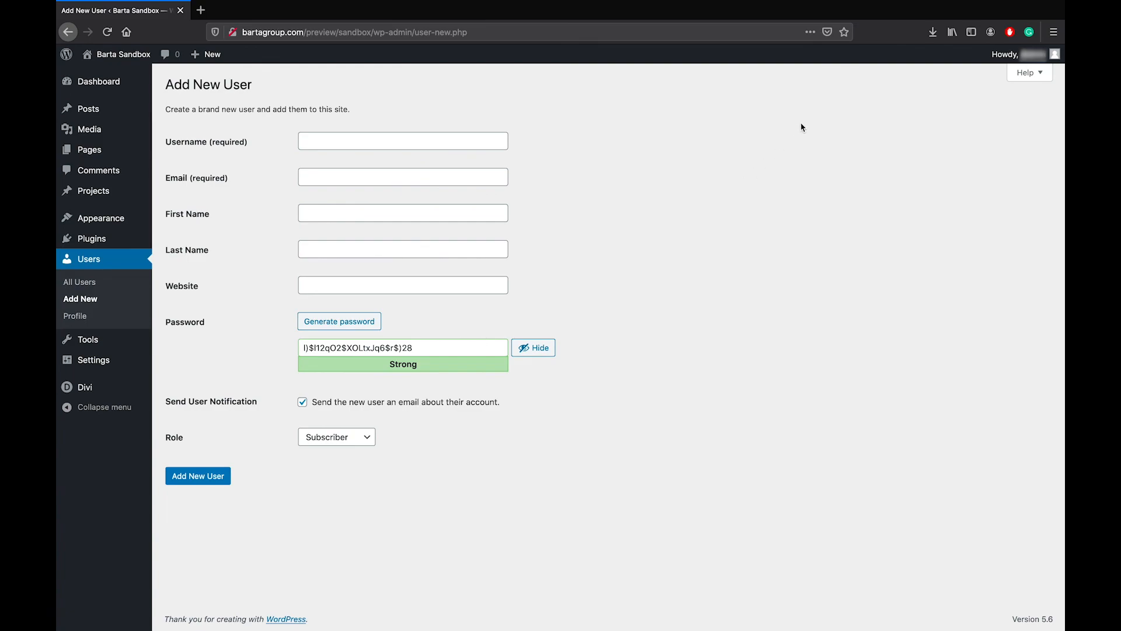
pyautogui.moveTo(991, 55)
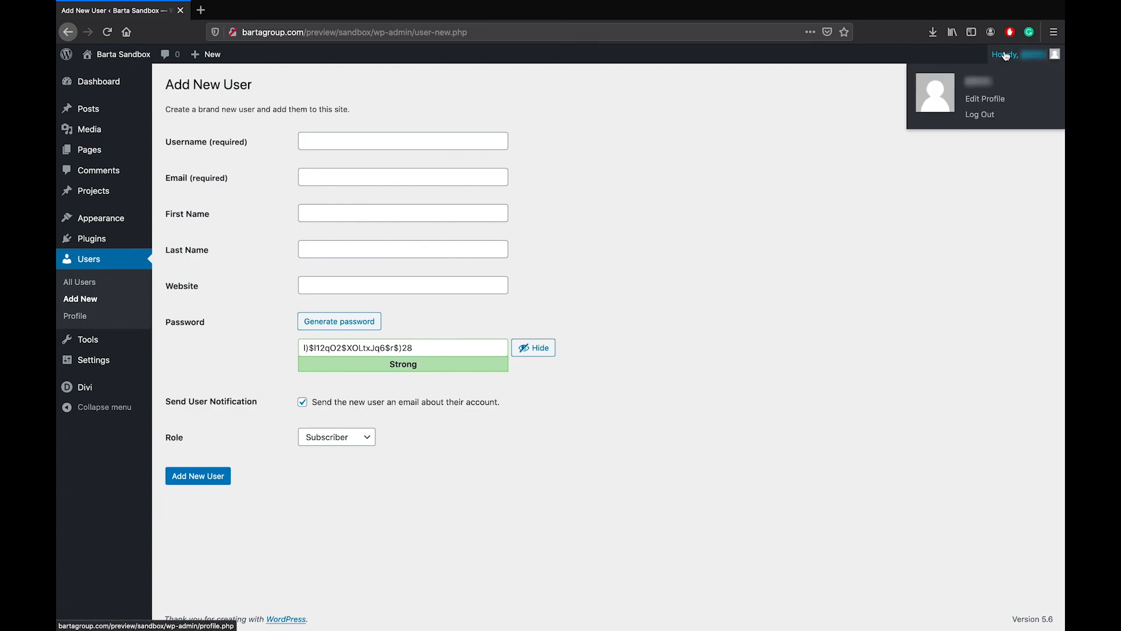
pyautogui.click(991, 115)
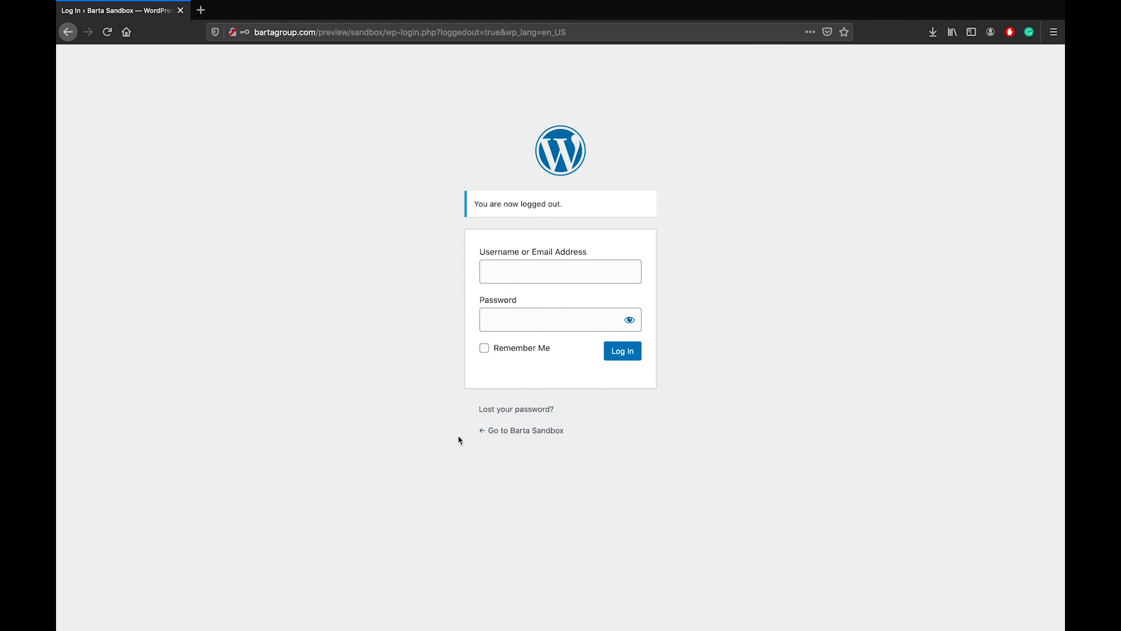
pyautogui.click(529, 433)
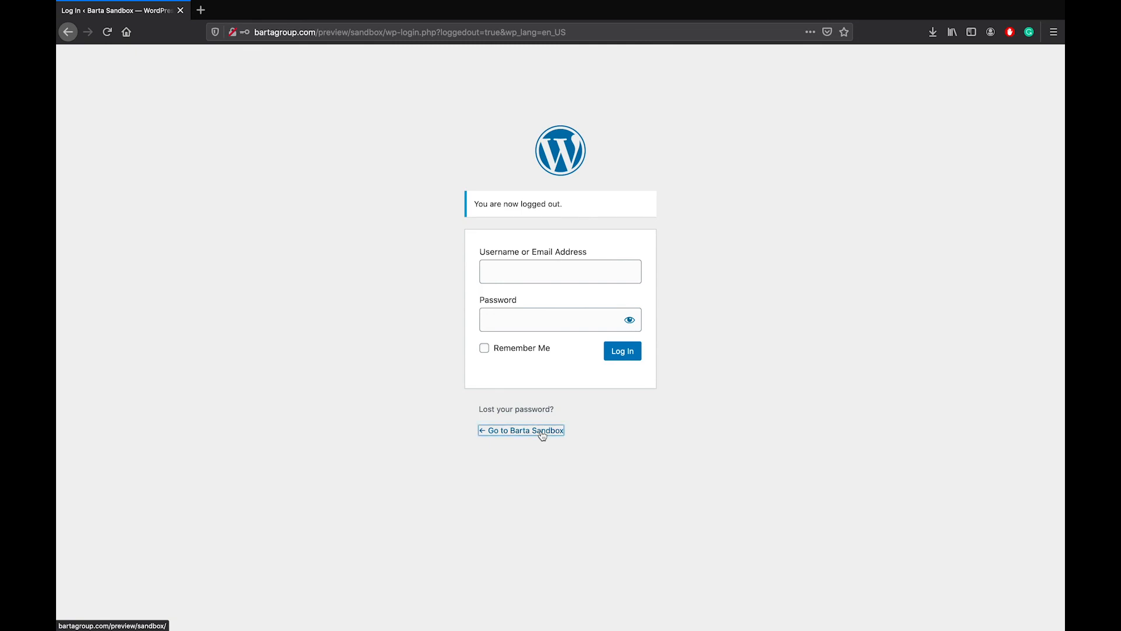